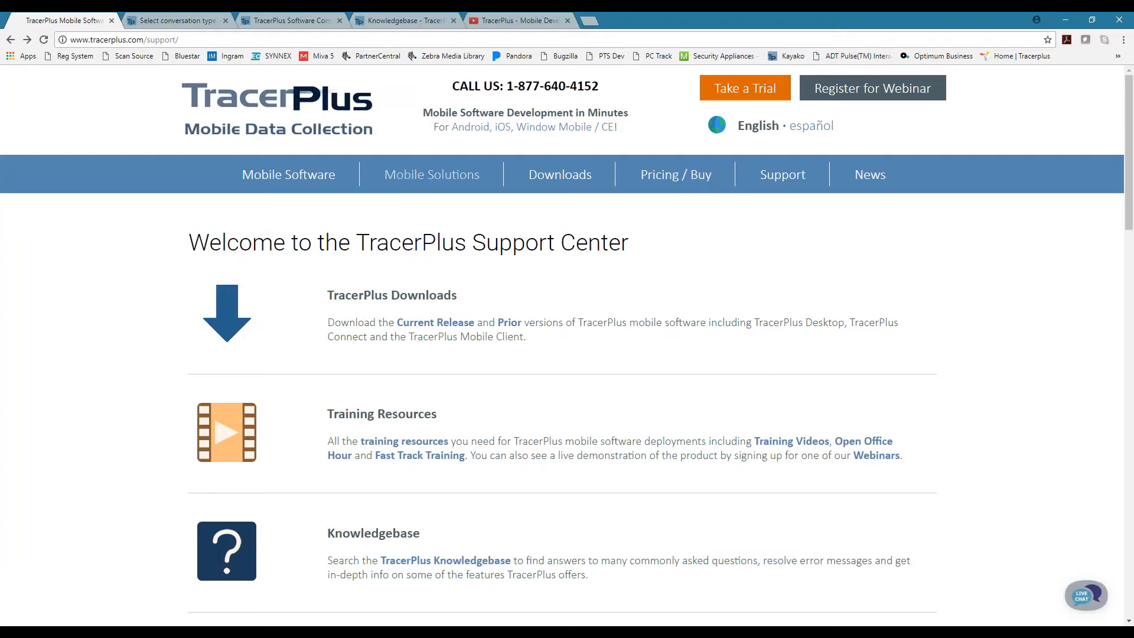
Open the Solution Center page under Mobile Solutions on the TracerPlus website and look over its application categories
mouse_move(421, 180)
click(408, 244)
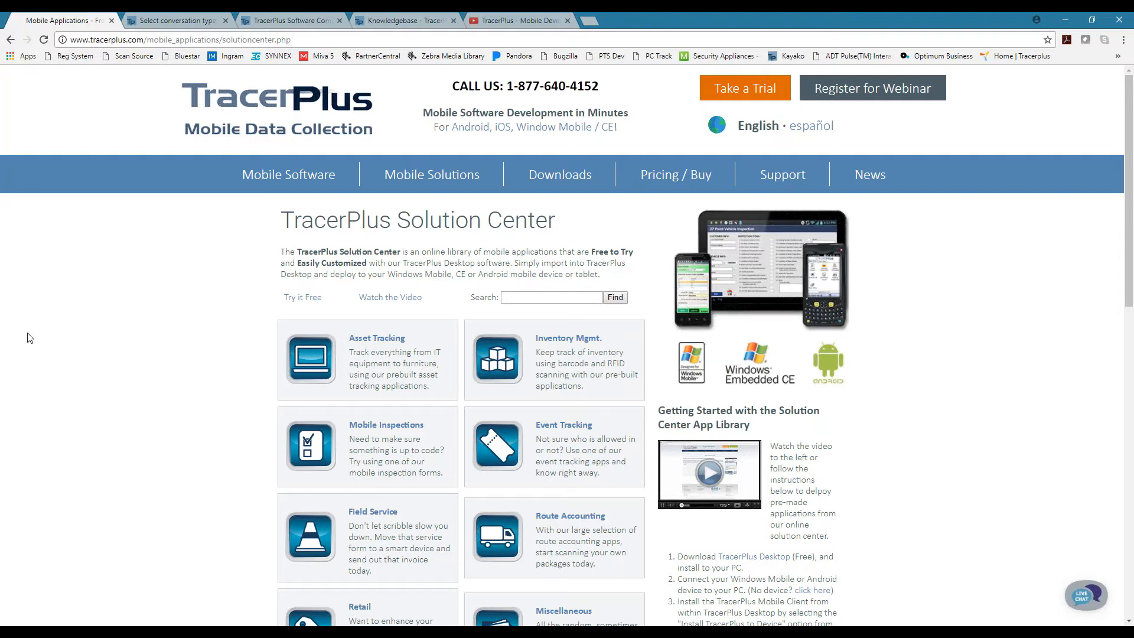
scroll(144, 336, down, 5)
scroll(144, 336, up, 5)
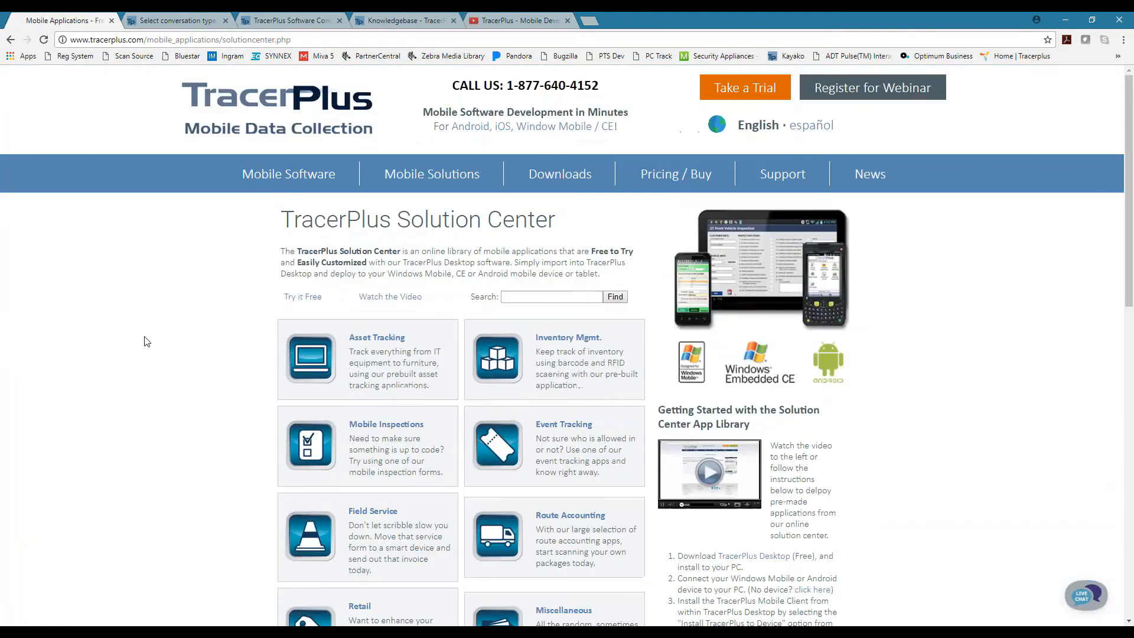
Switch to TracerPlus Desktop and select the sample "Delivery of Goods - Account for items delivered" from the Route Accounting category
key(alt+Tab)
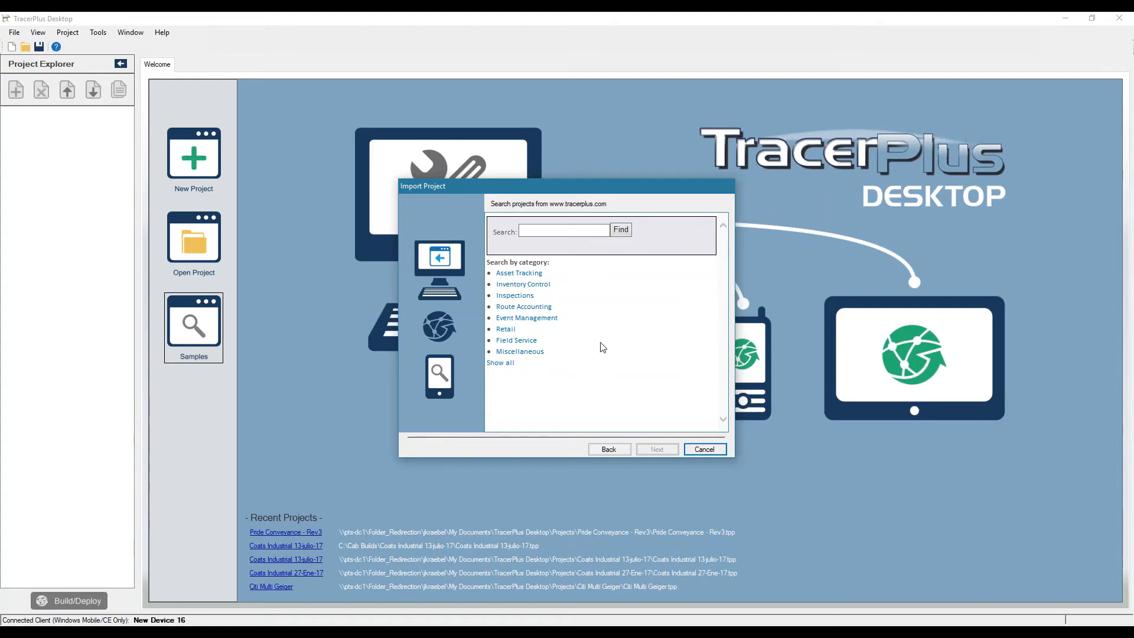
click(554, 230)
click(526, 307)
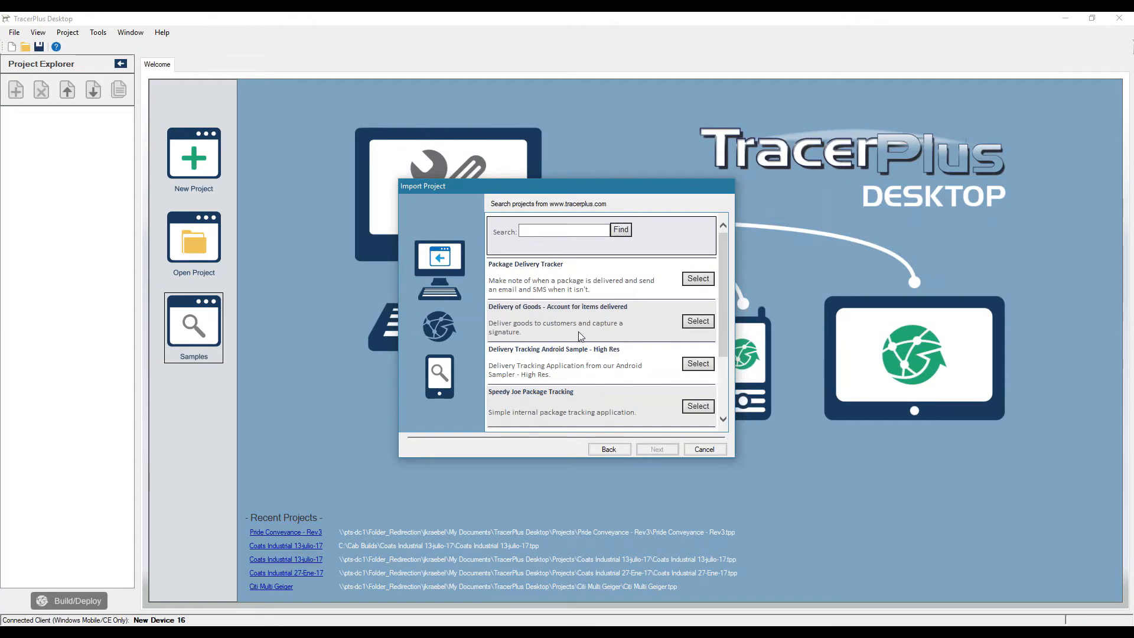
scroll(579, 331, down, 3)
scroll(580, 336, up, 3)
click(698, 320)
Review the sample's description and import it as project DeliverGoods, overwriting the existing copy and opening it when finished
scroll(698, 321, down, 4)
scroll(650, 336, down, 2)
scroll(650, 337, up, 4)
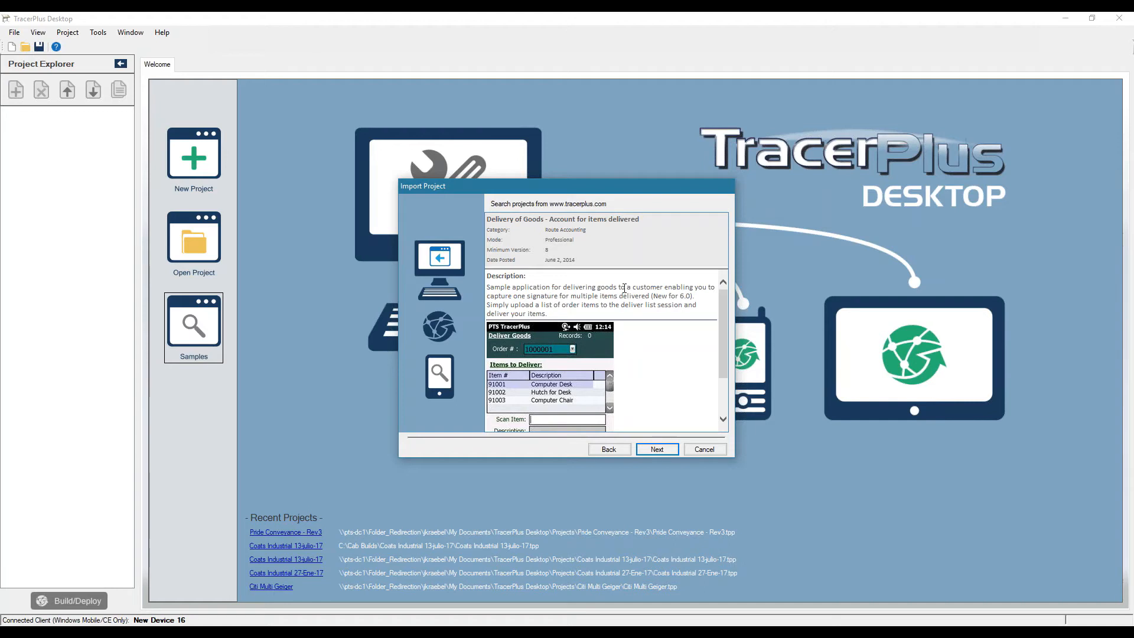
click(657, 450)
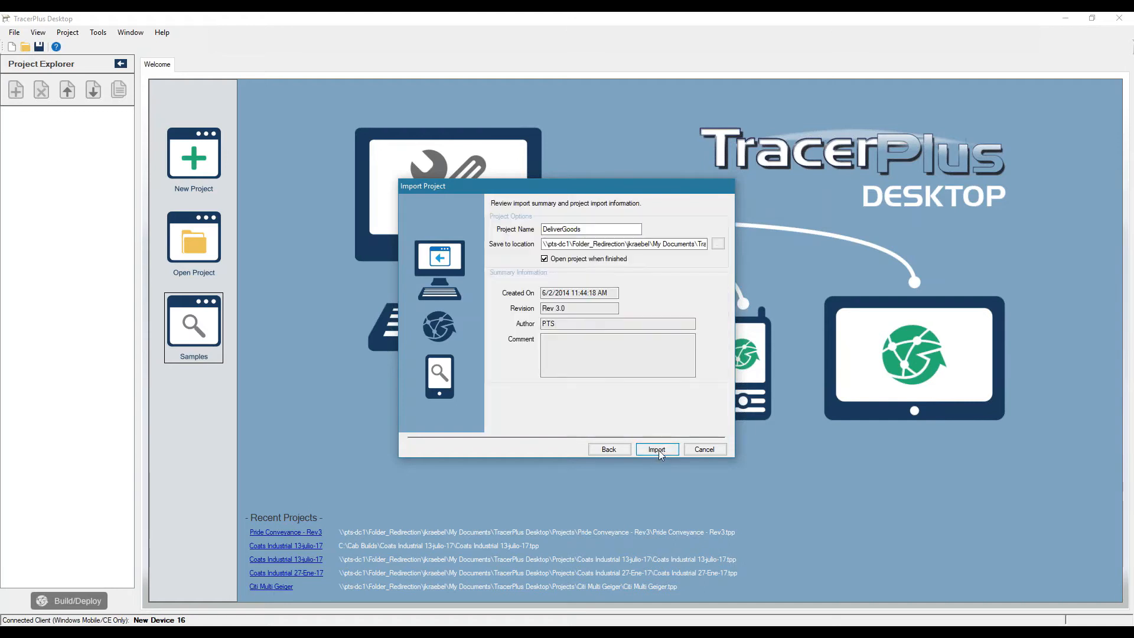
click(658, 449)
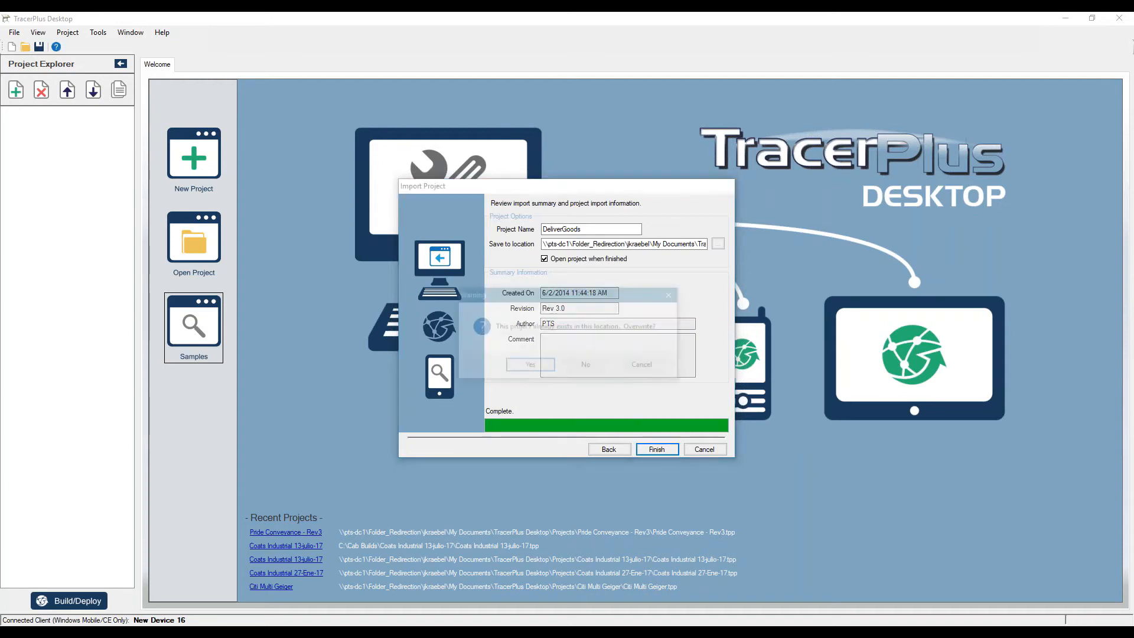
click(529, 364)
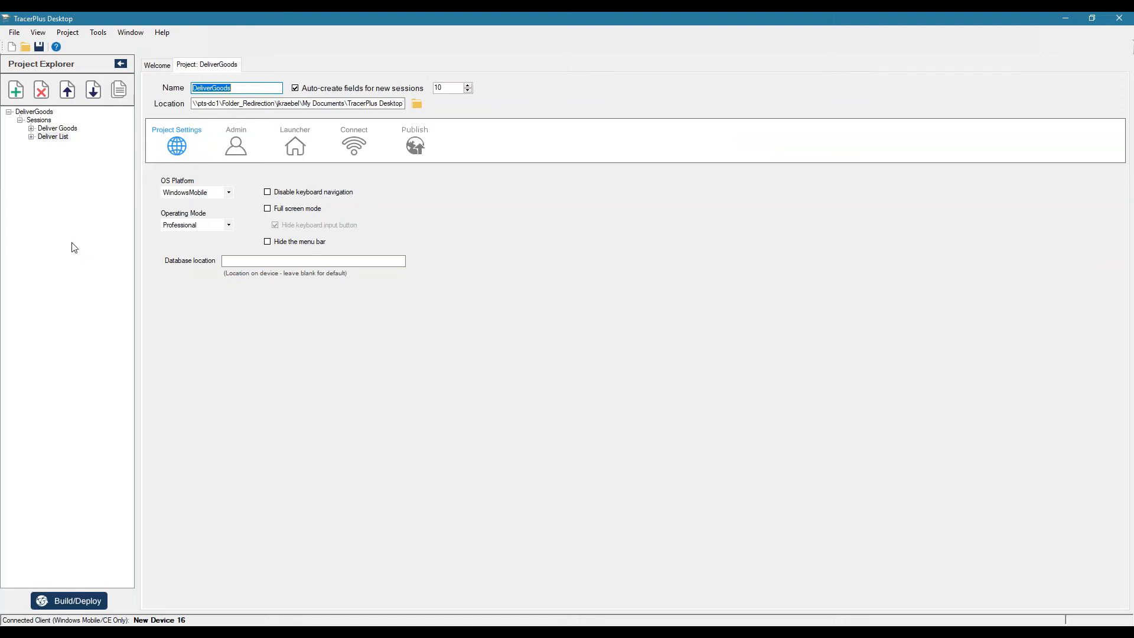
Examine the fields of the Deliver Goods and Deliver List sessions and view the Deliver Goods form layout
click(61, 128)
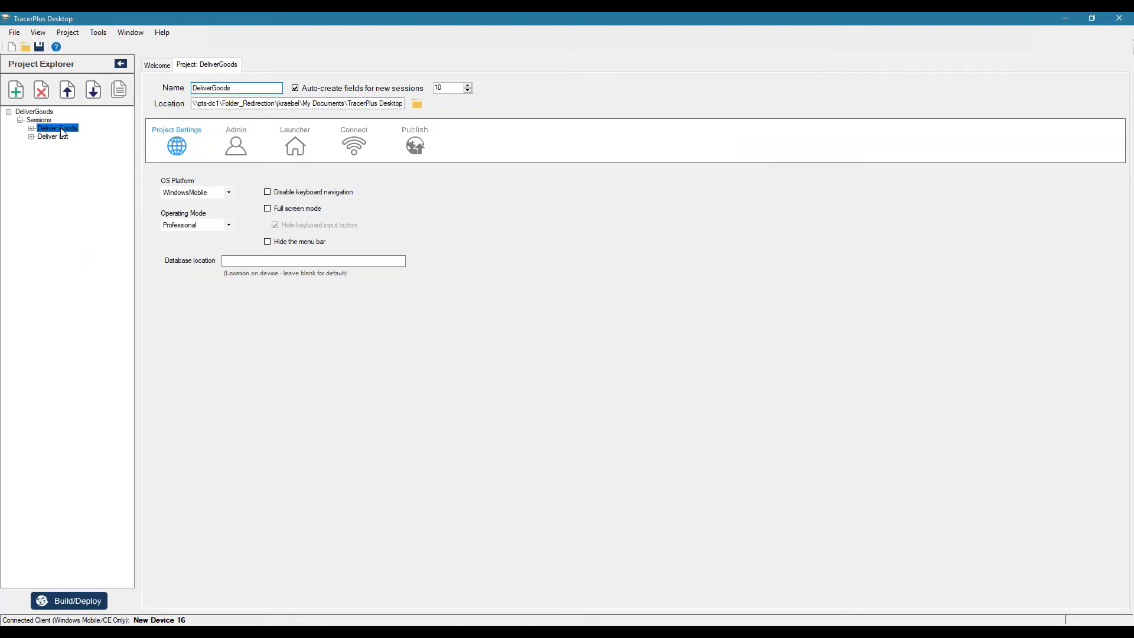
double_click(62, 131)
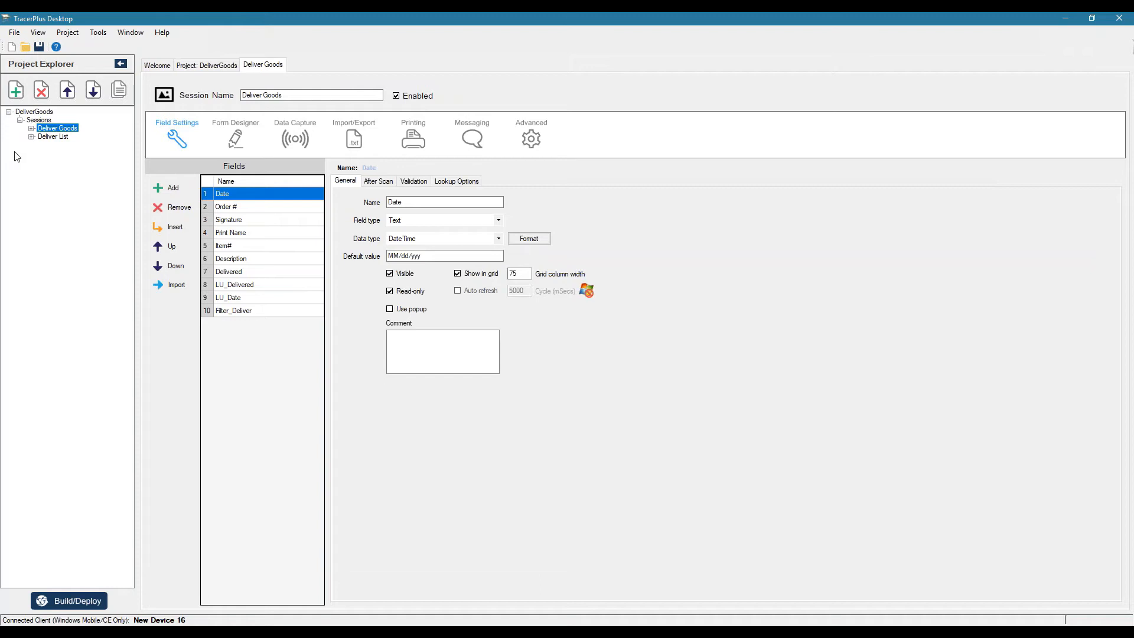
click(55, 137)
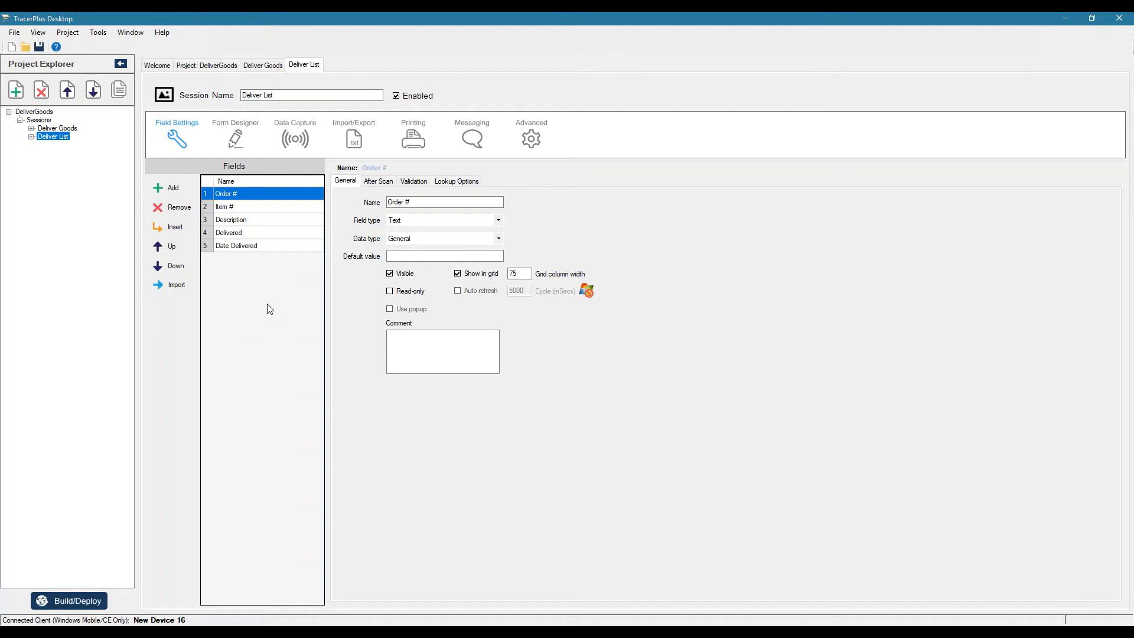
click(70, 128)
click(243, 149)
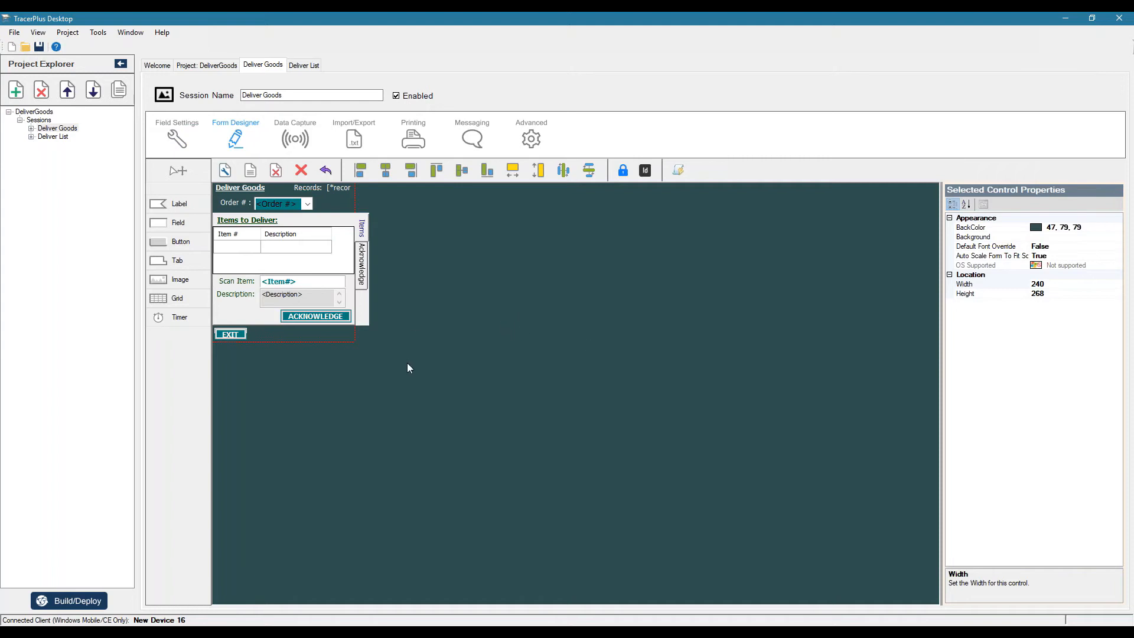
Open the build and deploy options and select the Android platform with the Use Deploy Server connection
click(74, 603)
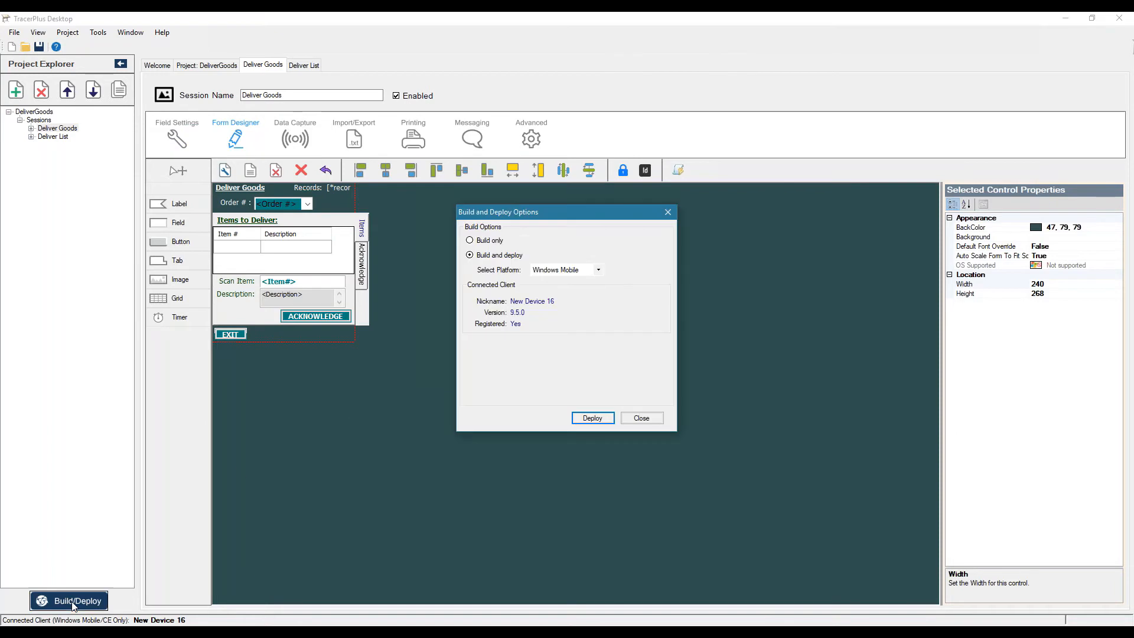
click(577, 273)
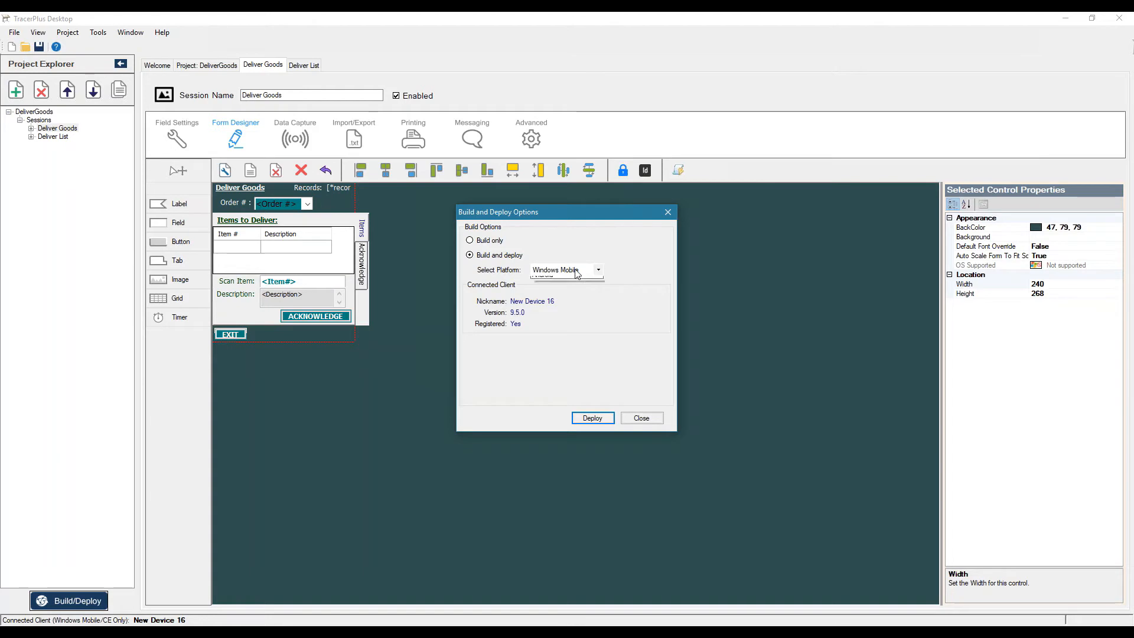
click(568, 288)
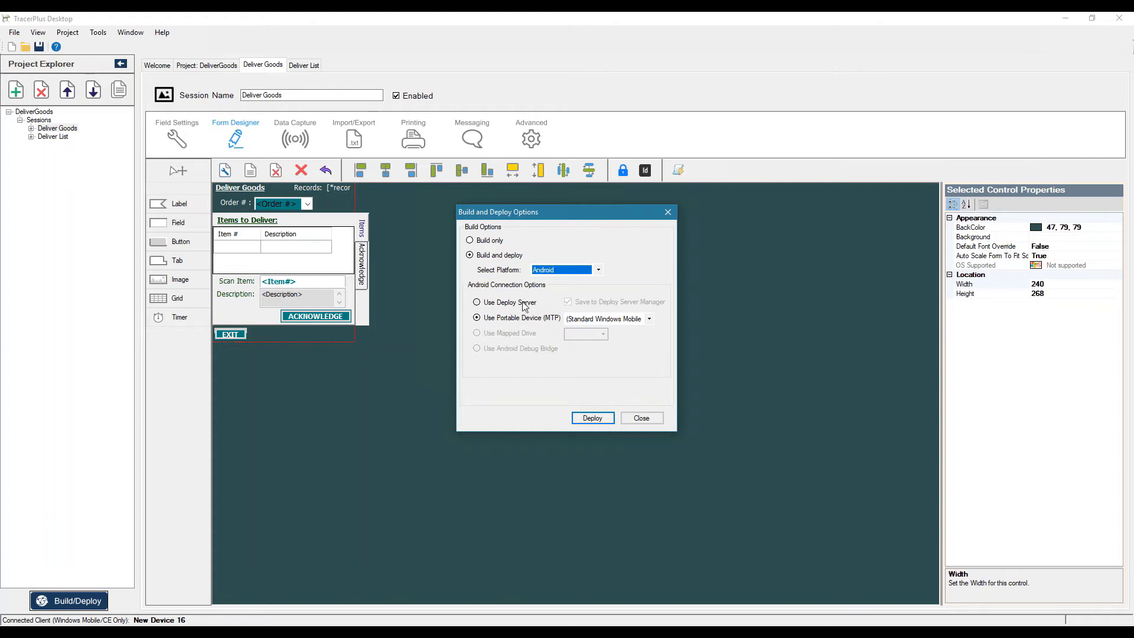
click(477, 303)
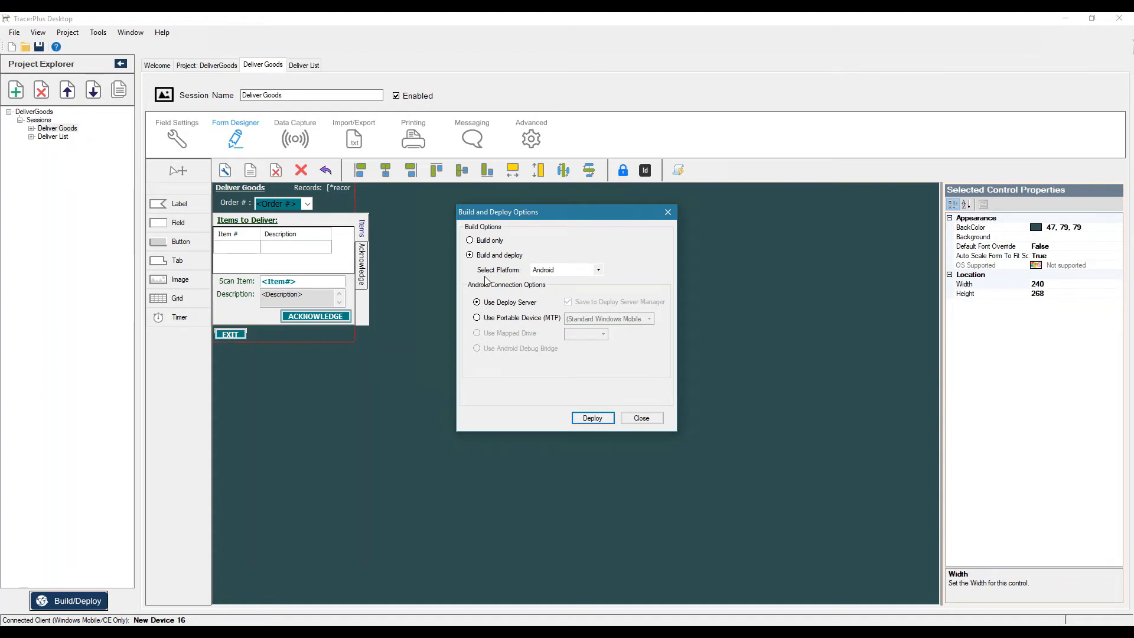
Set the deployment platform to Windows Mobile, deploy the project to the connected device and close the options
click(565, 270)
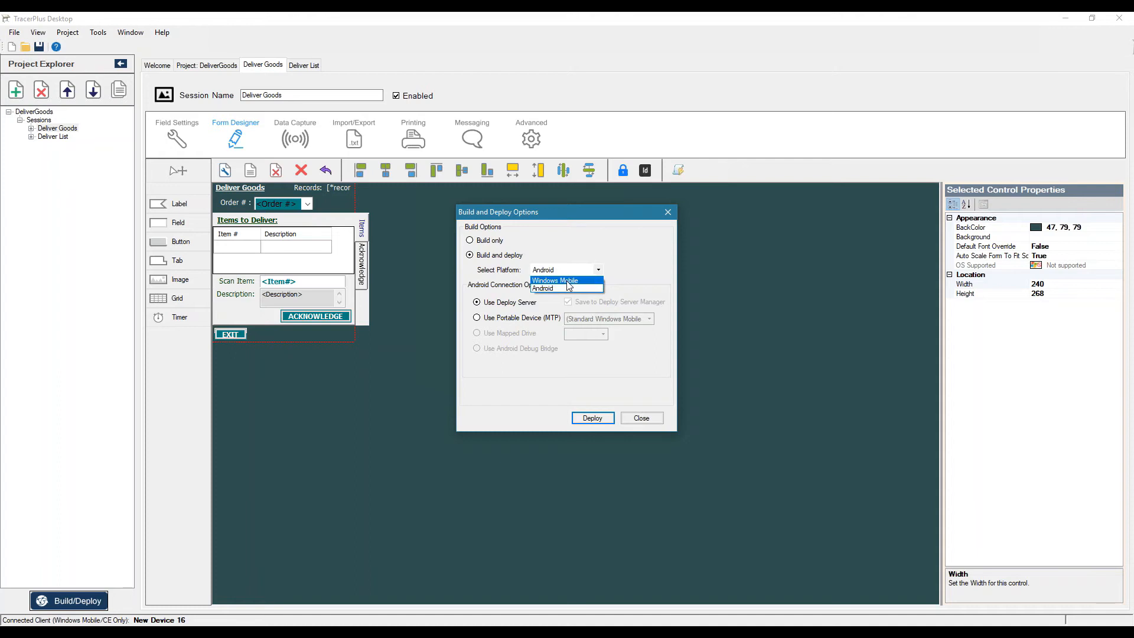
click(555, 280)
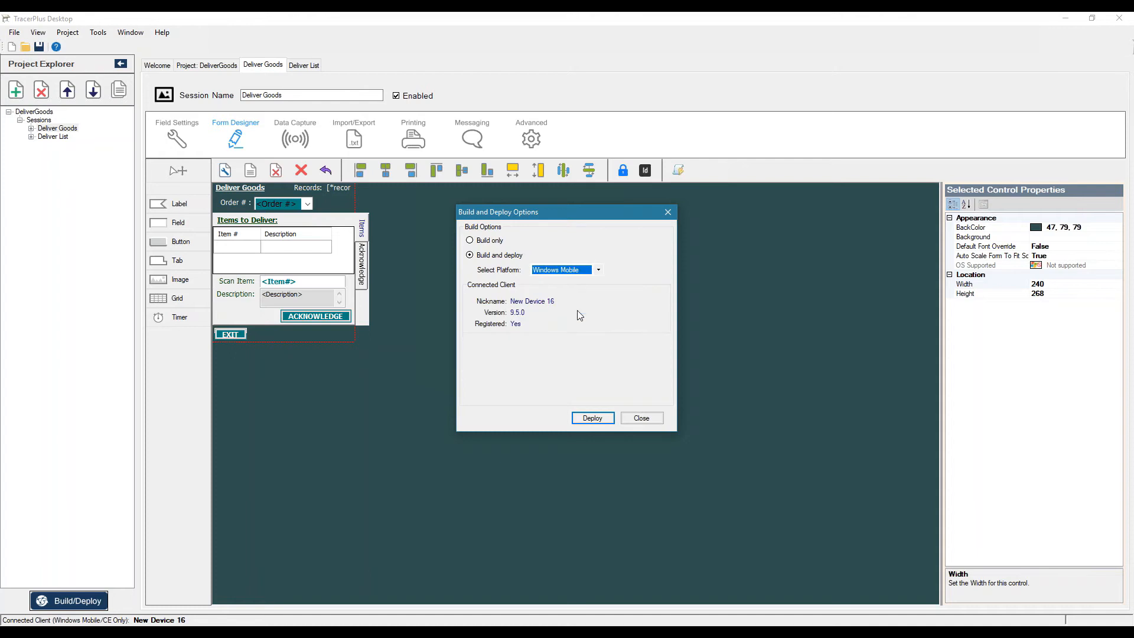
click(591, 418)
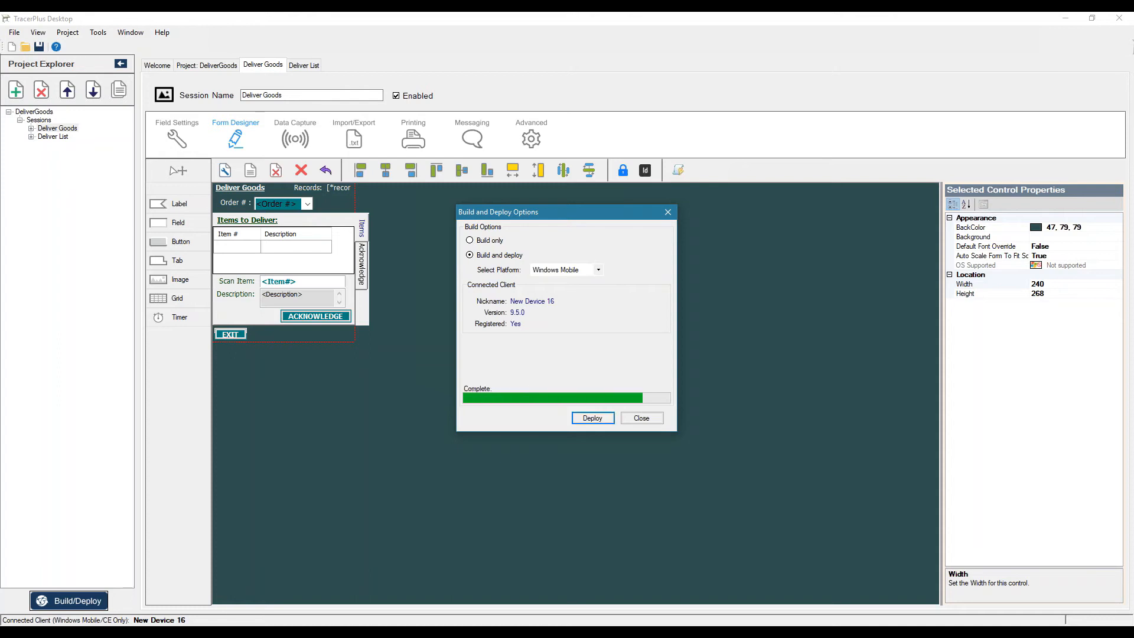
click(632, 418)
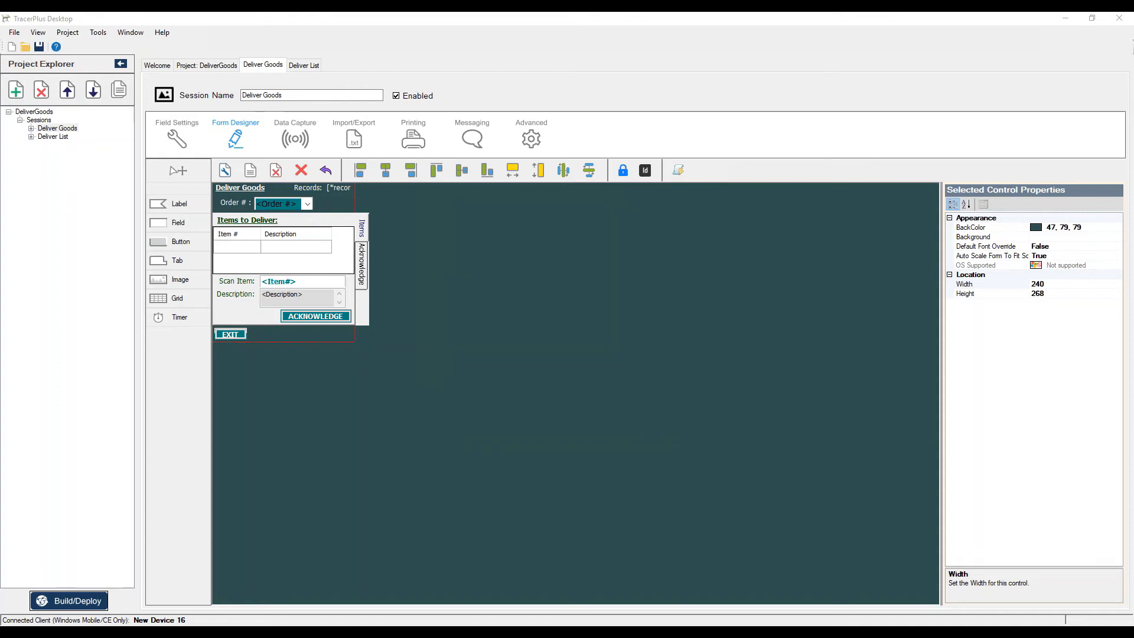
Bring the MyMobiler device window into view, inspect the Deliver List session's data and return to the device's home screen
drag(1133, 155, 666, 169)
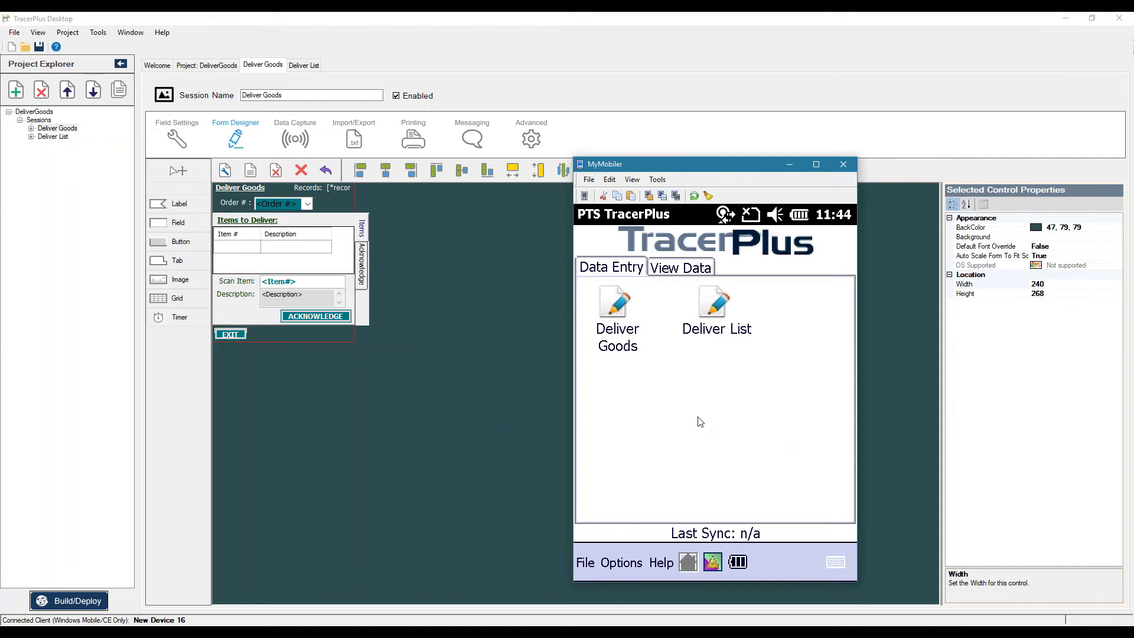
click(687, 269)
click(712, 306)
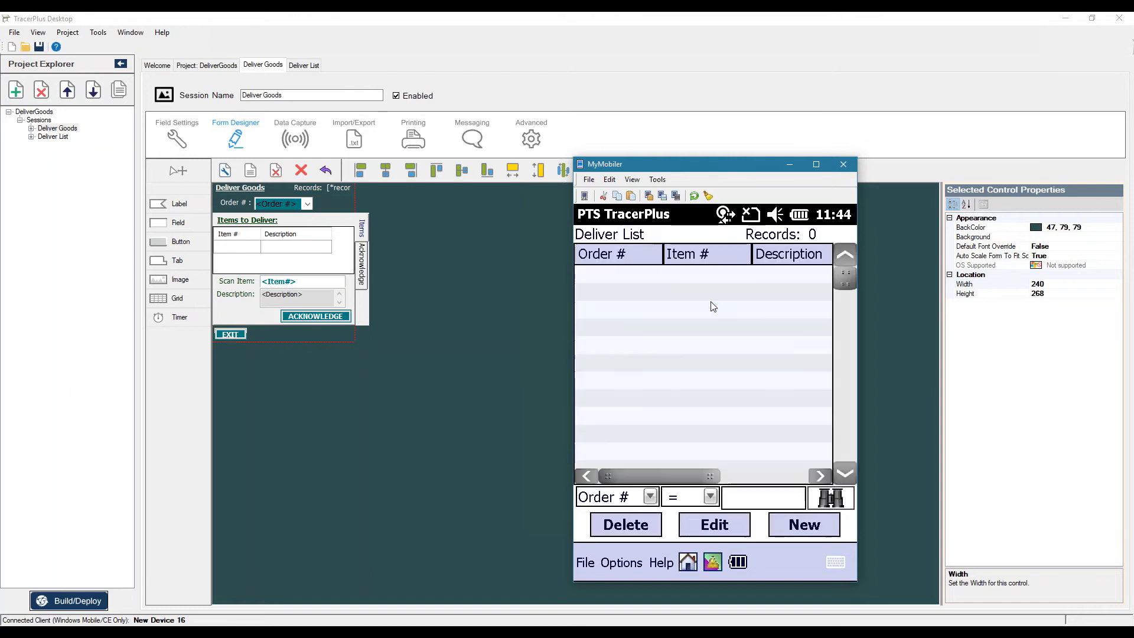
click(689, 562)
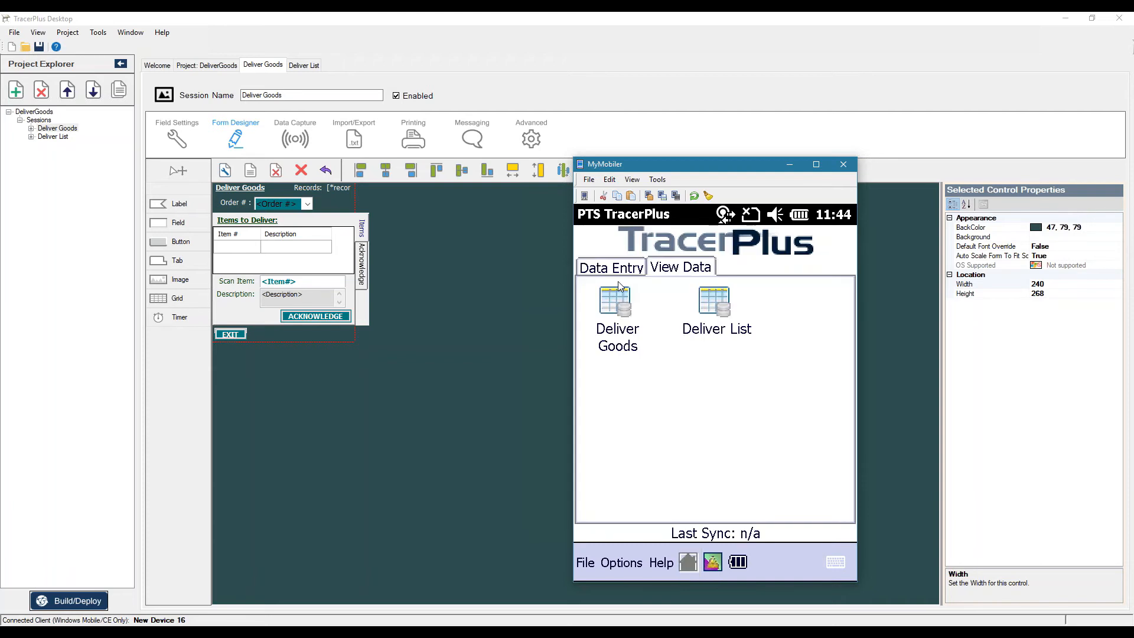
Delete all records from the Deliver Goods session on the device and return to the Data Entry home screen
click(617, 313)
click(615, 564)
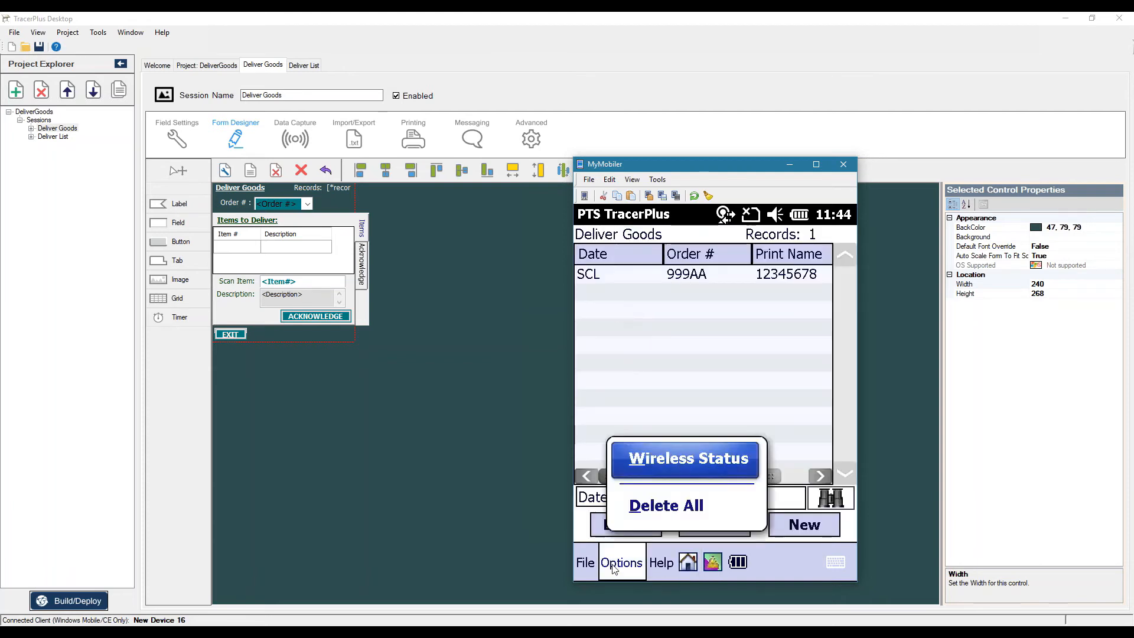
click(662, 506)
click(676, 418)
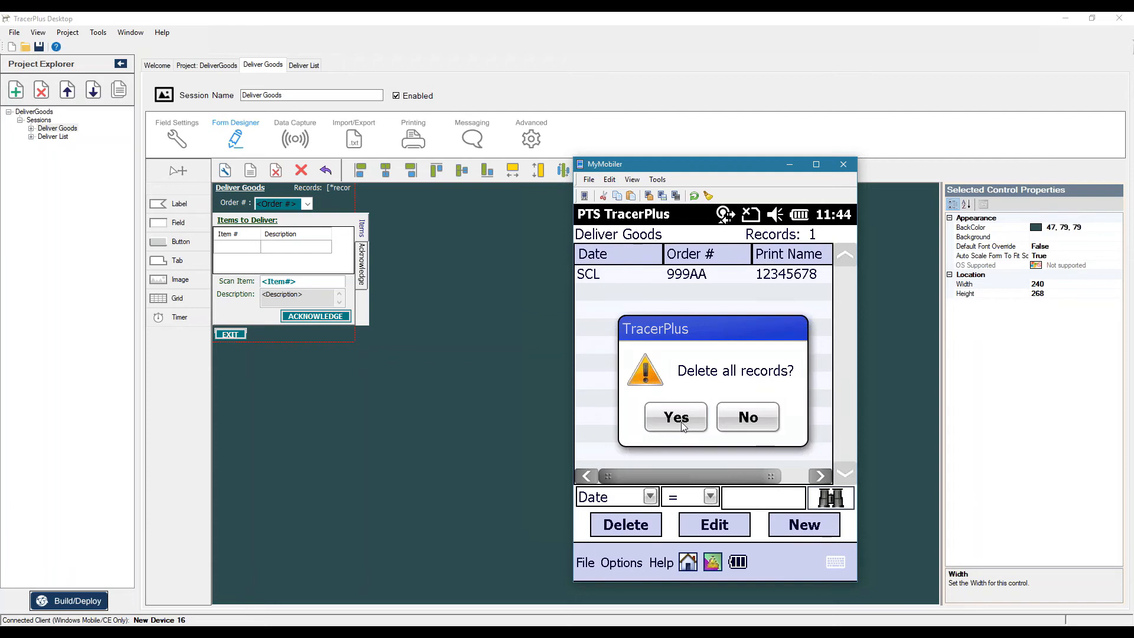
click(780, 351)
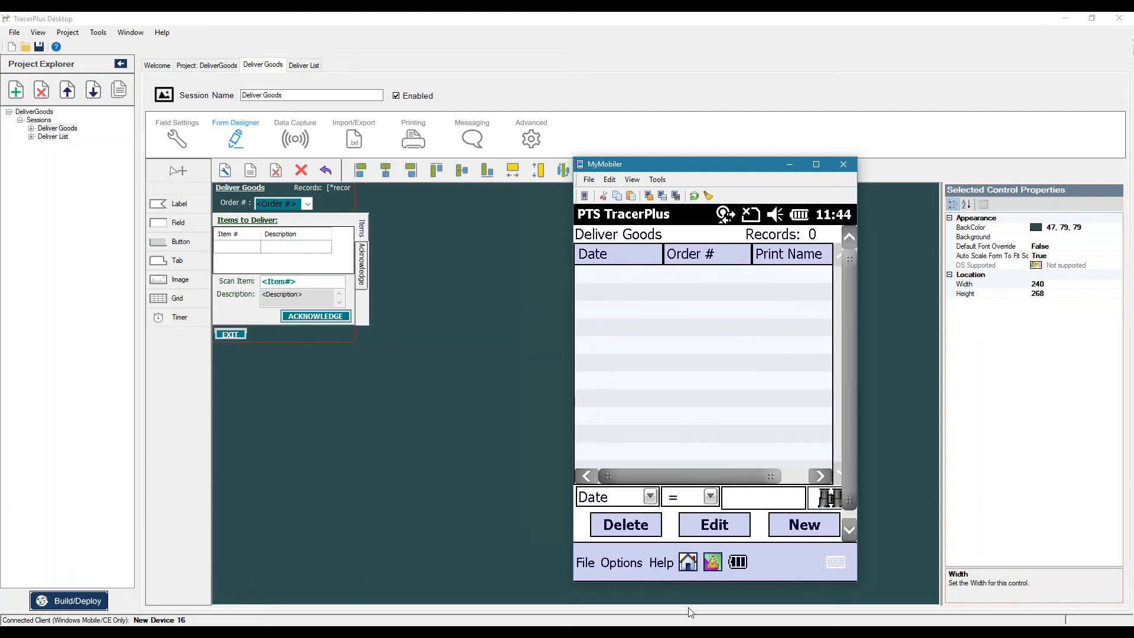
click(689, 563)
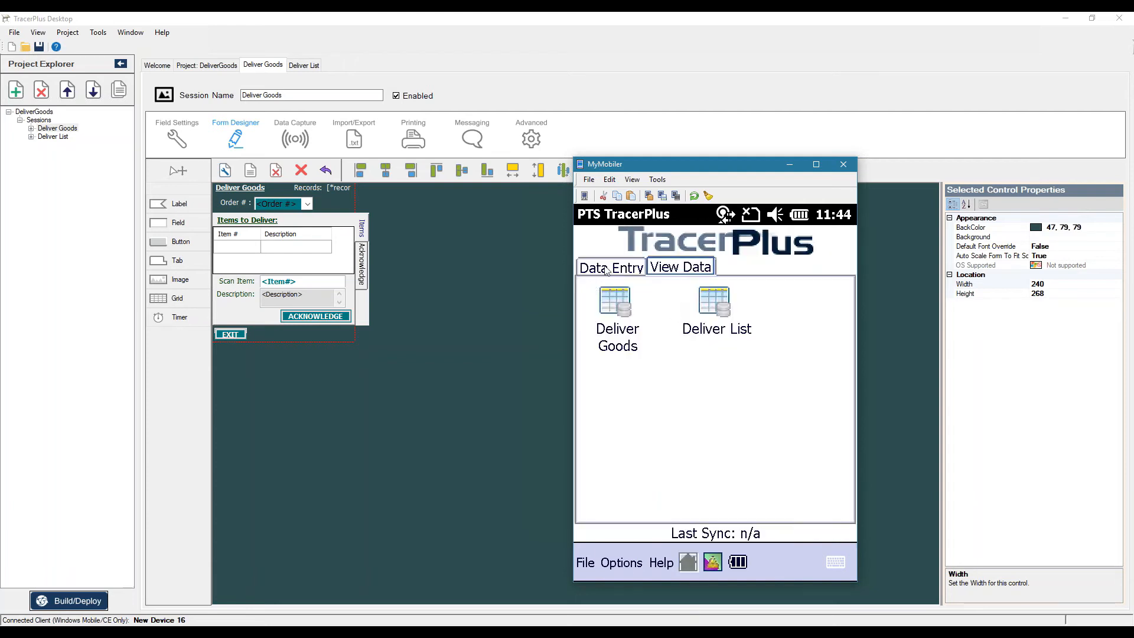
click(606, 270)
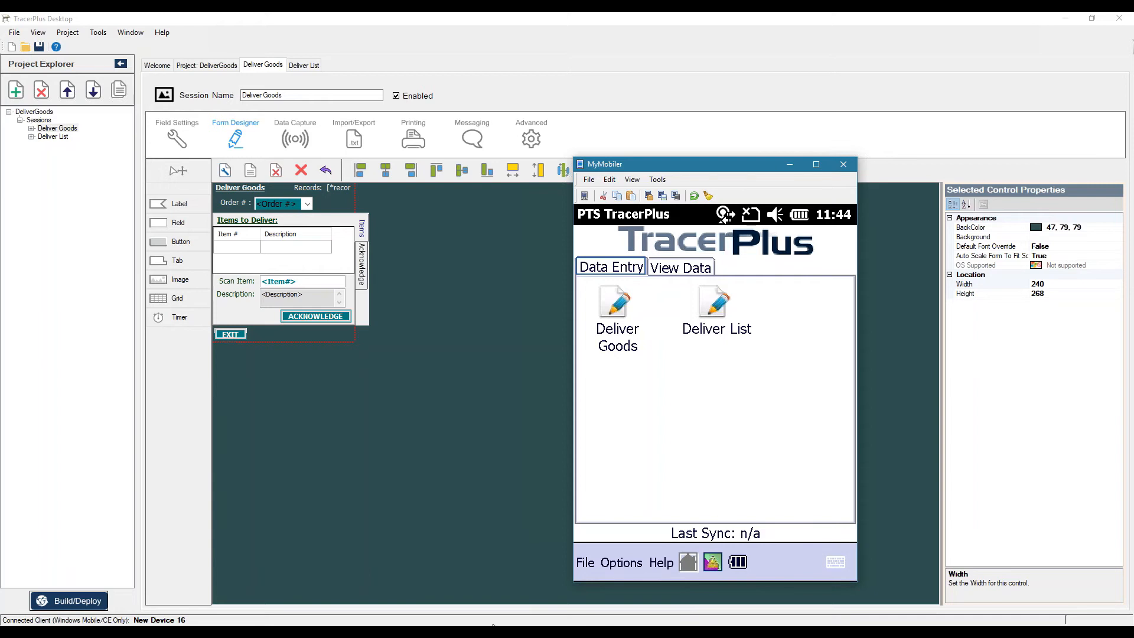
Switch to TracerPlus Connect, minimize the device window and start a new, empty profile set
mouse_move(493, 627)
click(495, 633)
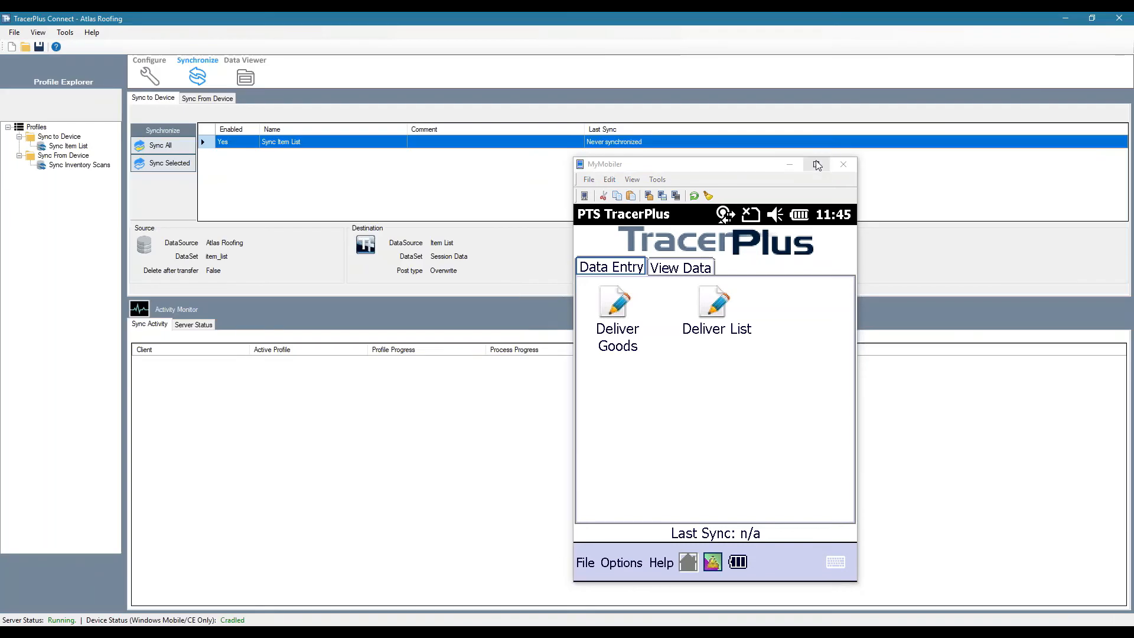
click(791, 166)
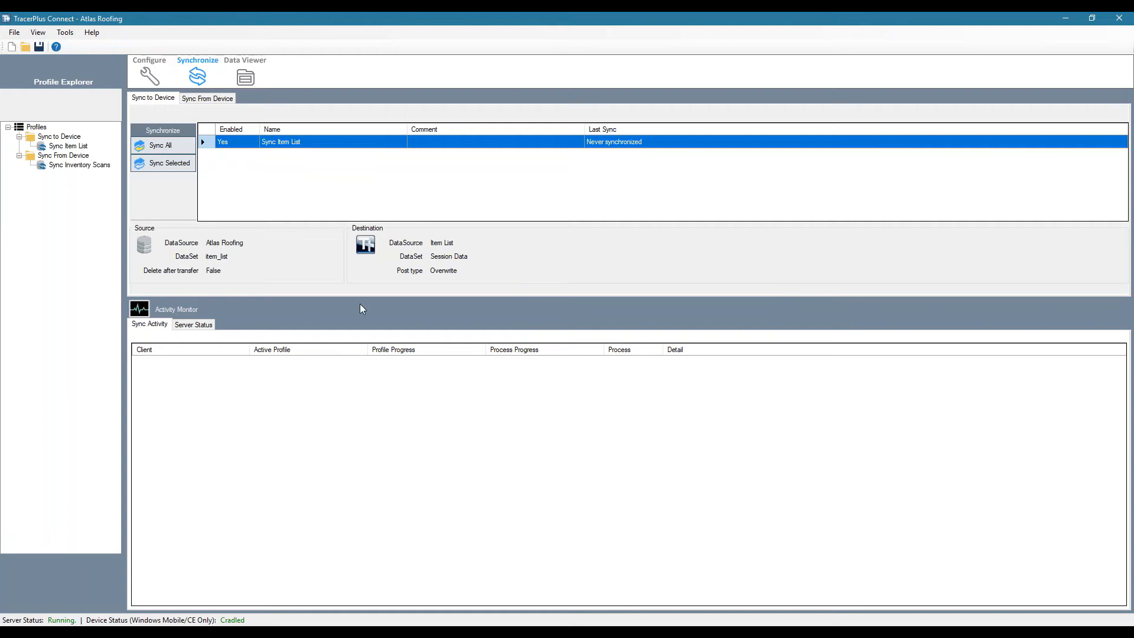
click(12, 46)
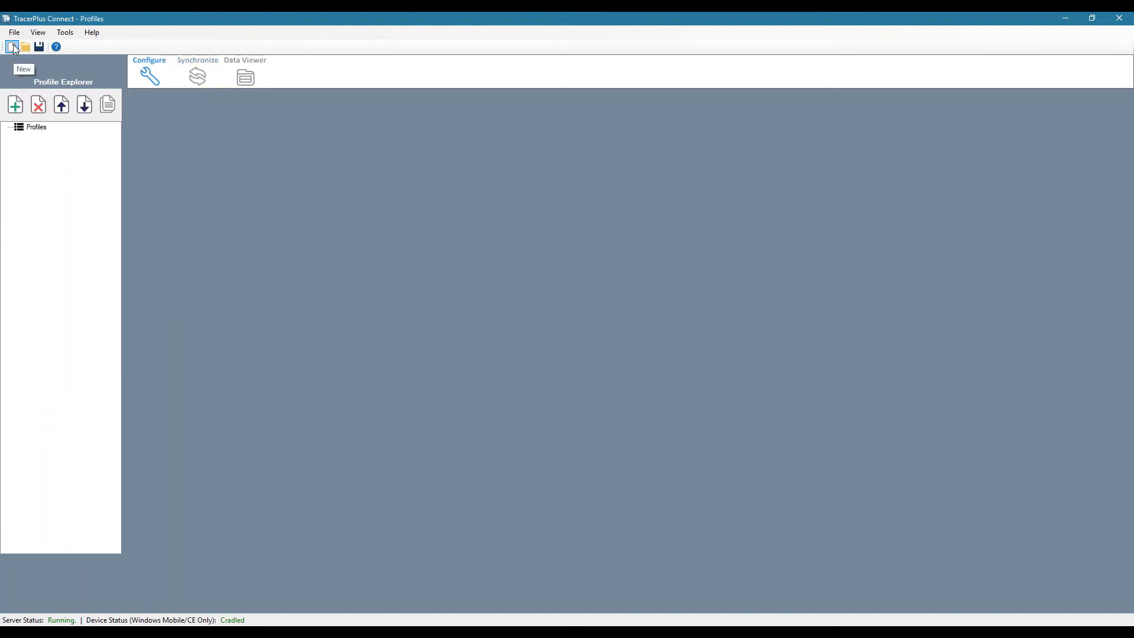
Start a new sync profile and browse the TracerPlus Desktop Projects folder for the delivery-of-goods project to link
click(15, 104)
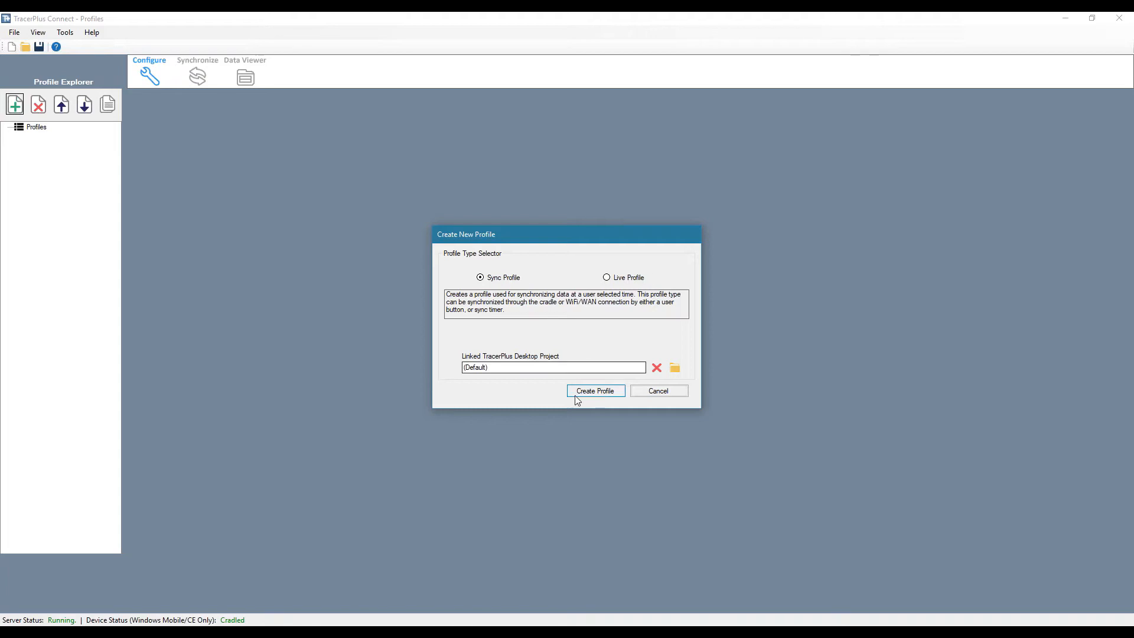
click(674, 365)
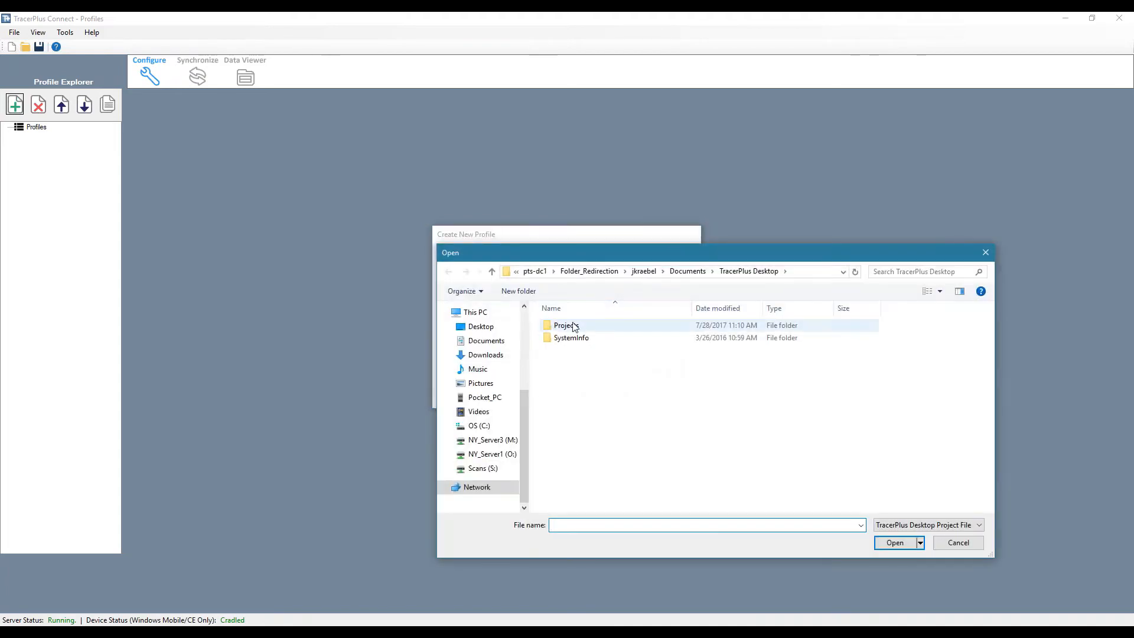
double_click(574, 327)
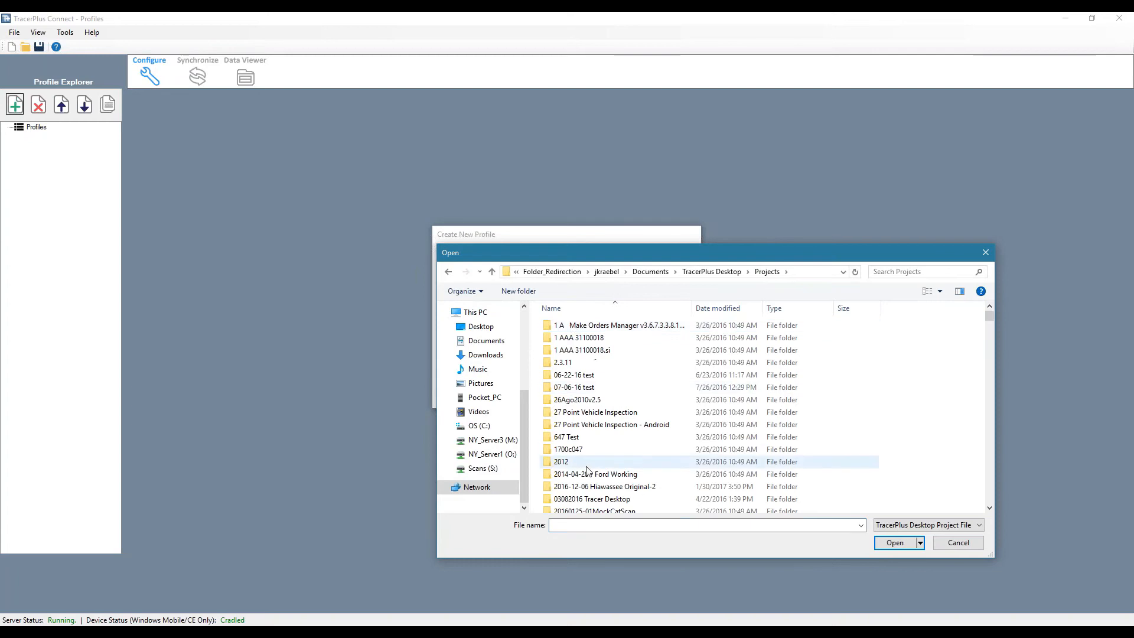
scroll(587, 471, down, 3)
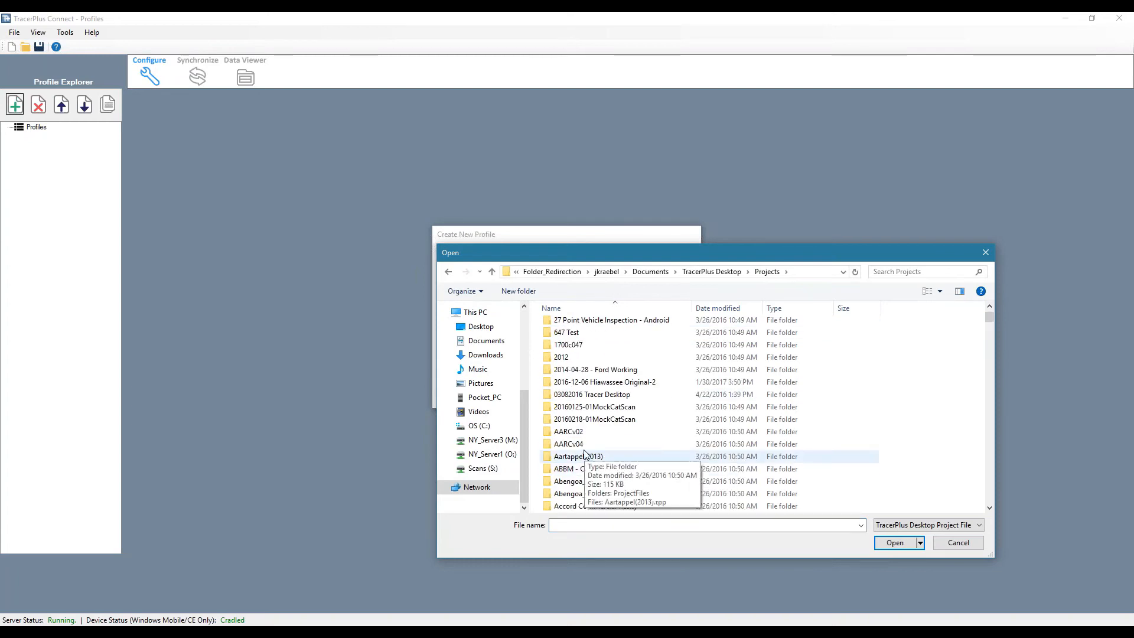
scroll(585, 446, down, 3)
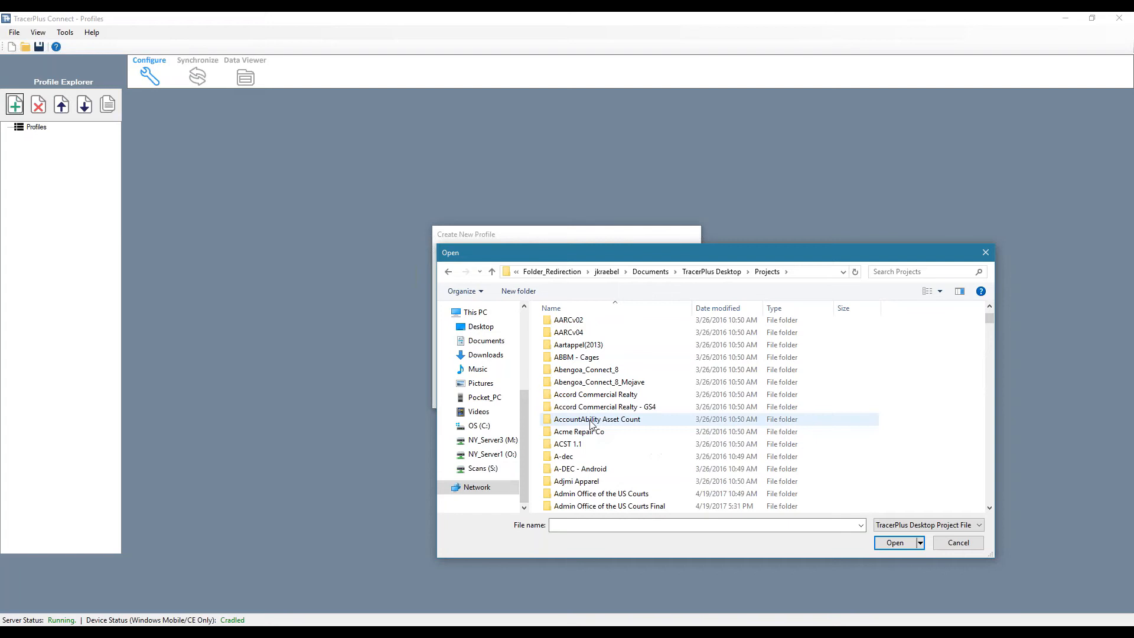
click(592, 420)
text(de)
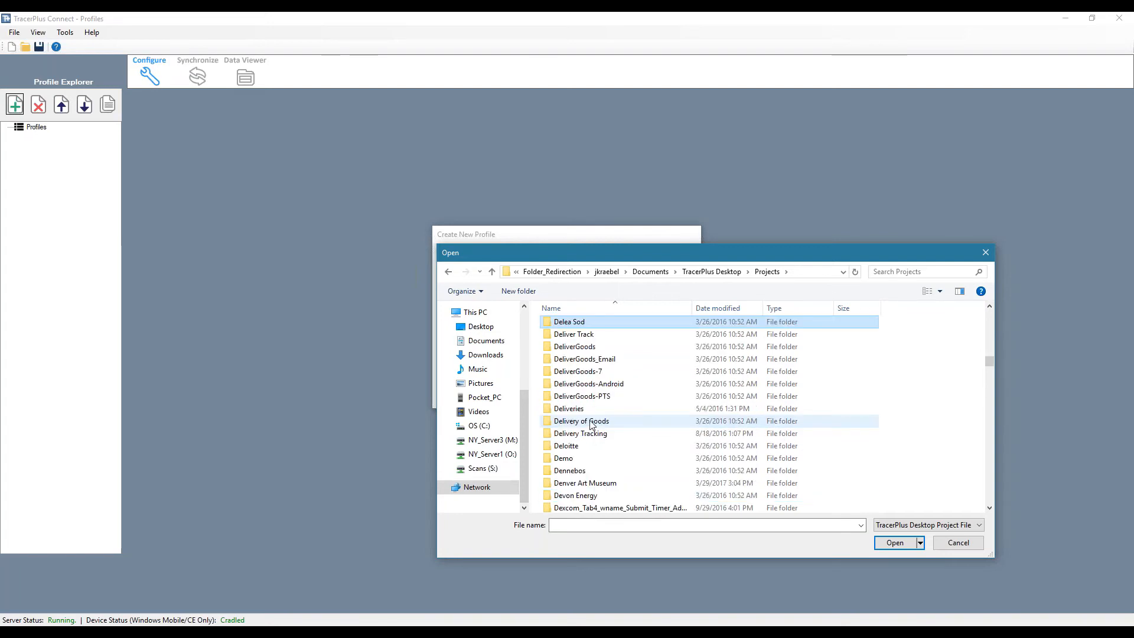
scroll(633, 419, down, 2)
scroll(633, 419, up, 2)
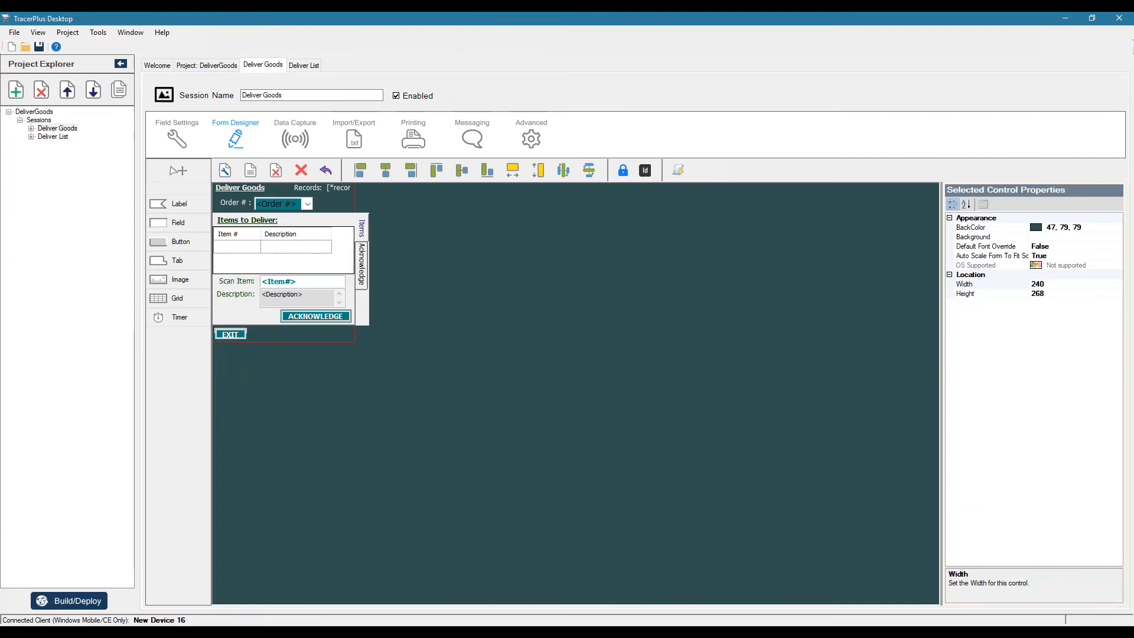
Check the project's name in TracerPlus Desktop, link DeliverGoods.tpp to the new sync profile and create it
click(210, 68)
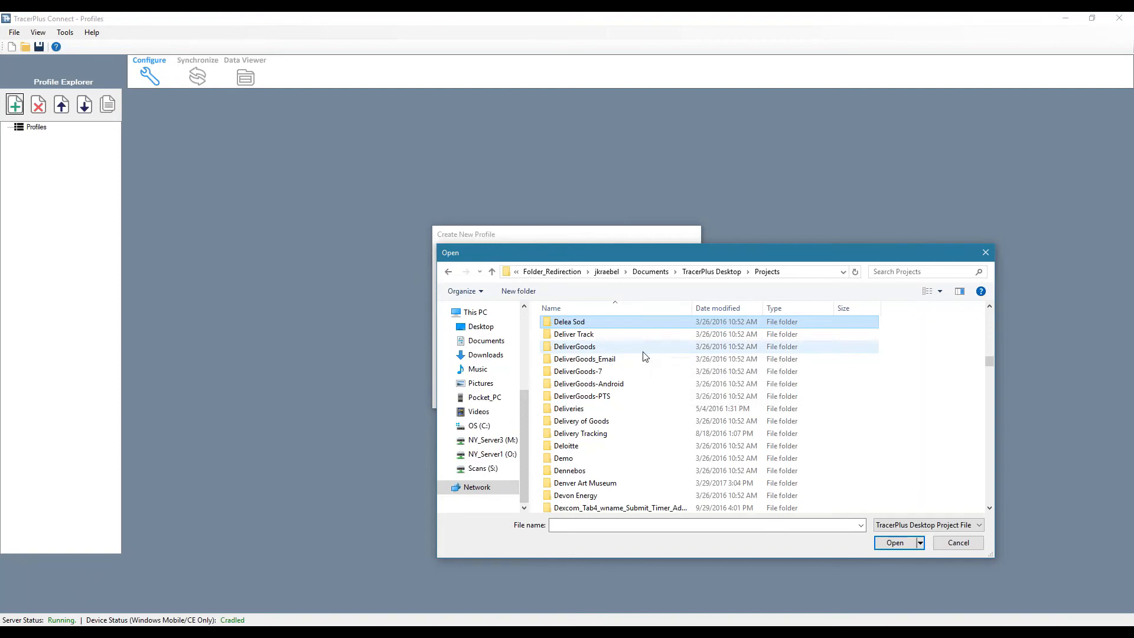
double_click(587, 347)
double_click(582, 350)
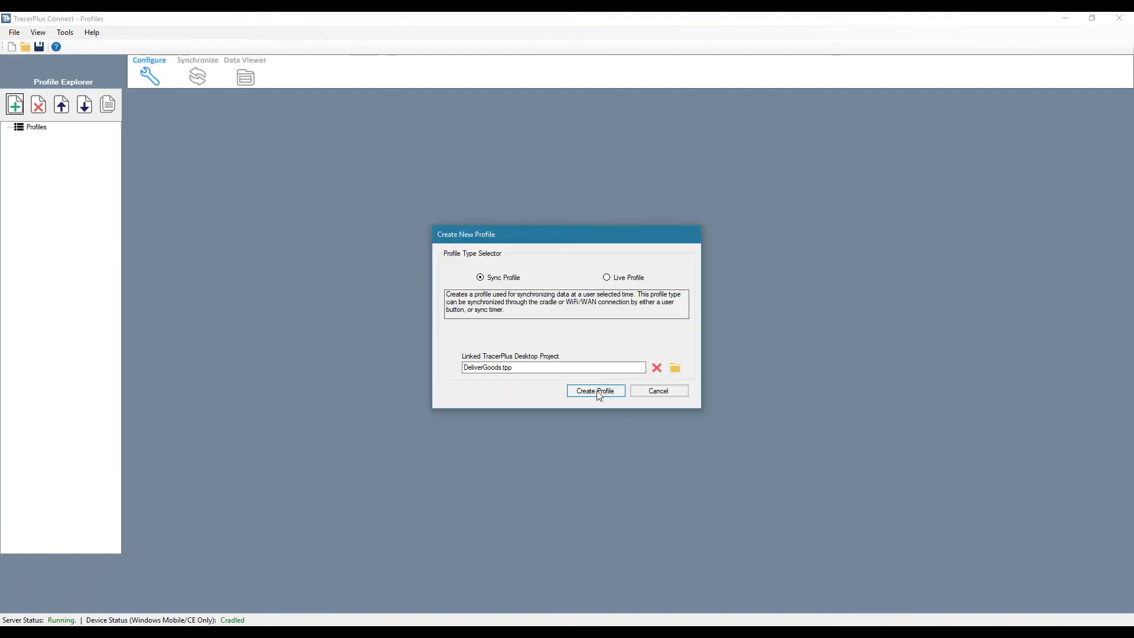
click(599, 394)
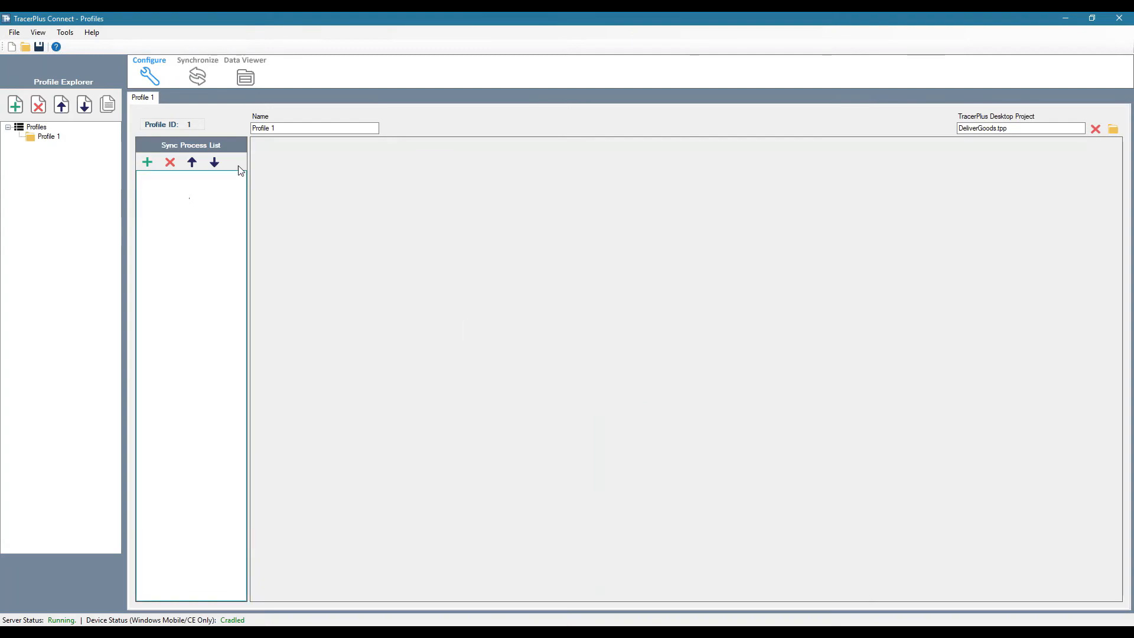
Rename the new profile as Sync To Device
drag(284, 128, 251, 128)
text(Sync To Device)
Add a sync process to the profile and name it Sync Deliver List
click(148, 162)
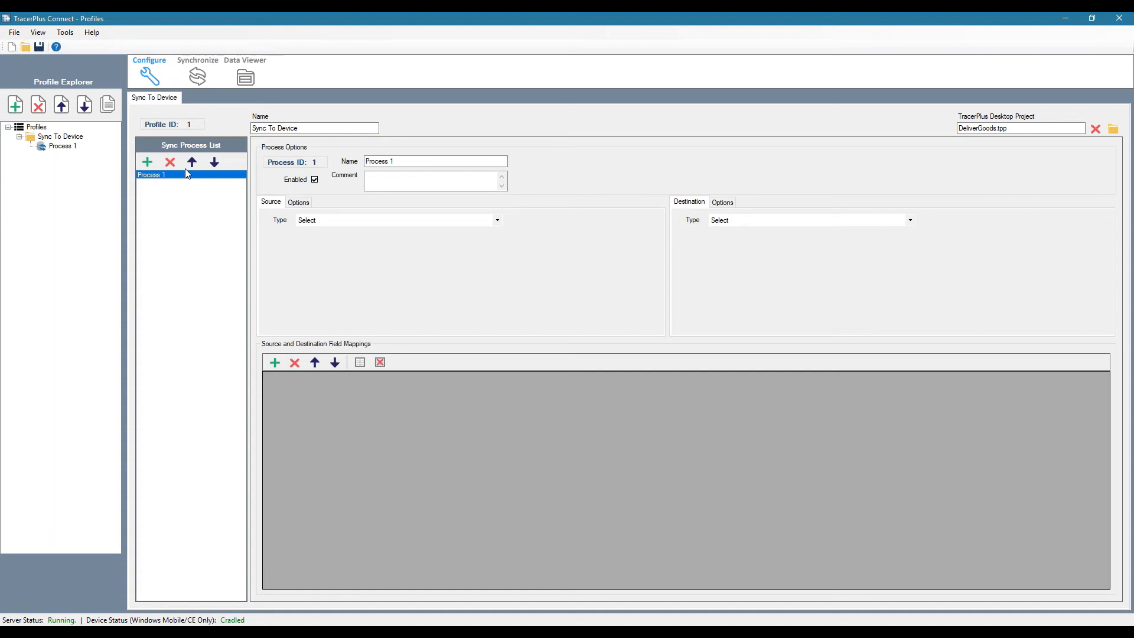
click(466, 184)
drag(401, 161, 333, 160)
text(Sync Deli)
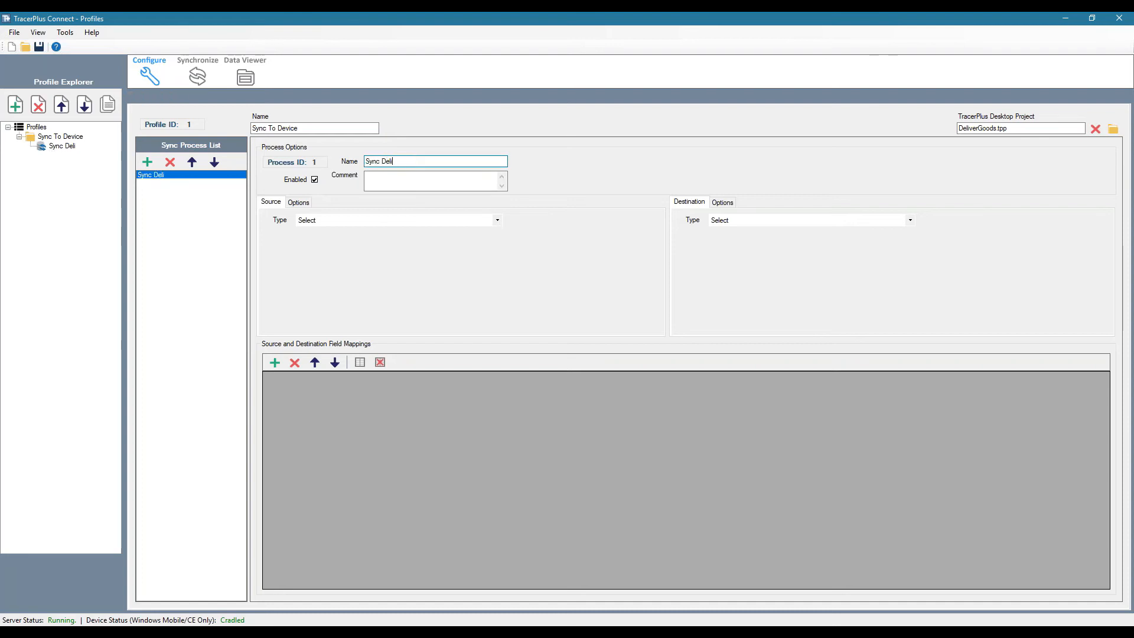
text(ver List)
key(Tab)
Set the process source to ODBC, using the TracerPlus Connect Sample - System datasource and its Deliver List table
click(372, 221)
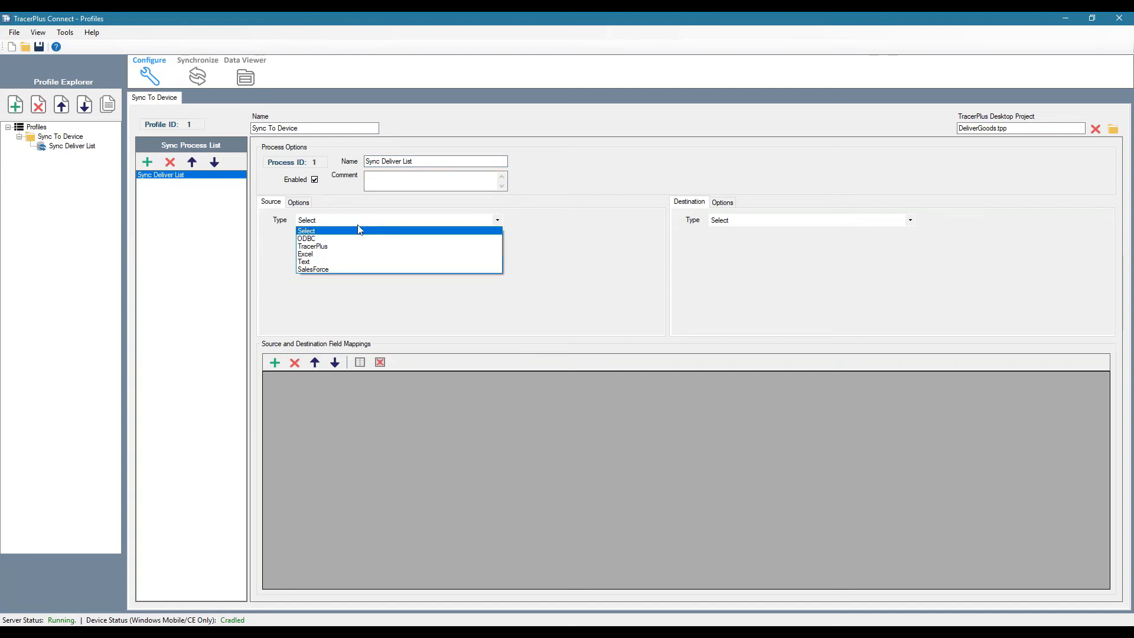
click(313, 239)
click(342, 243)
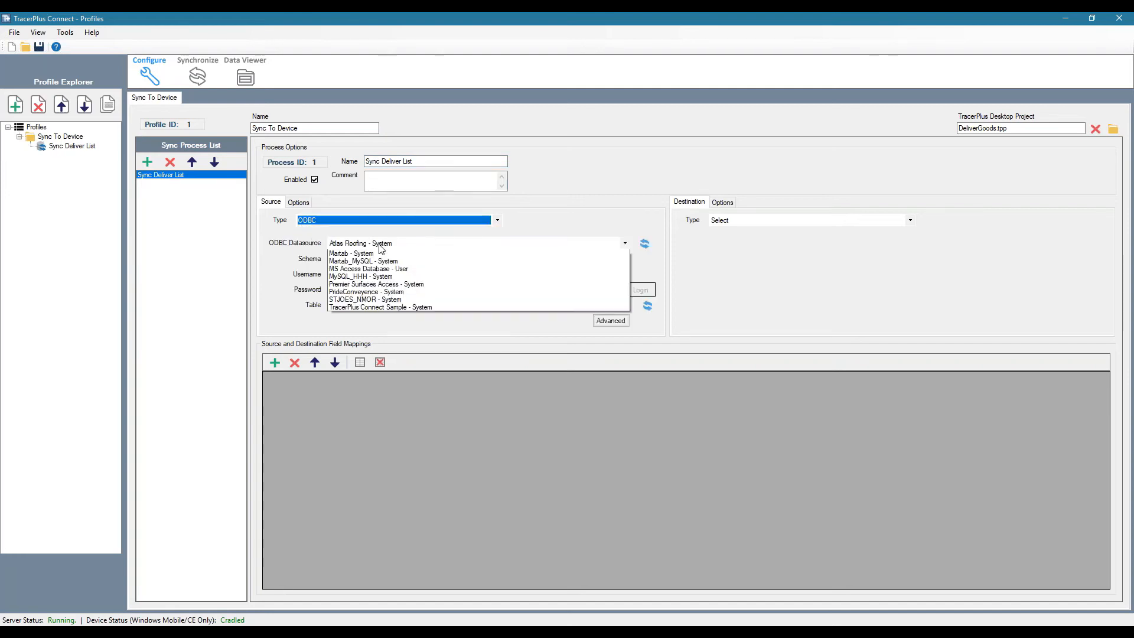
click(366, 406)
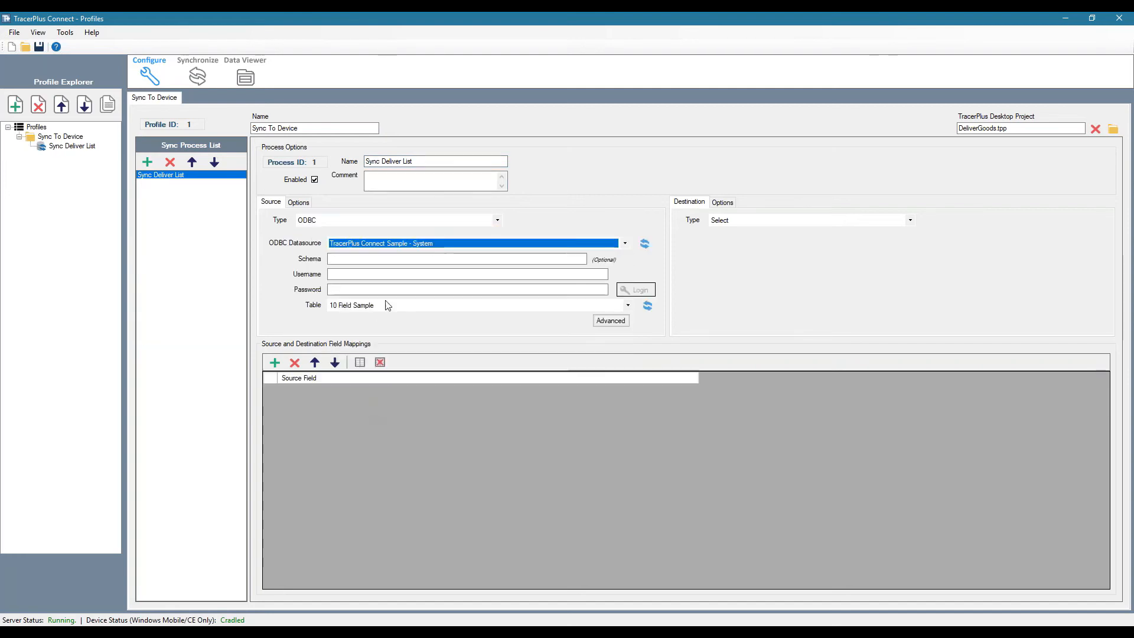
click(380, 306)
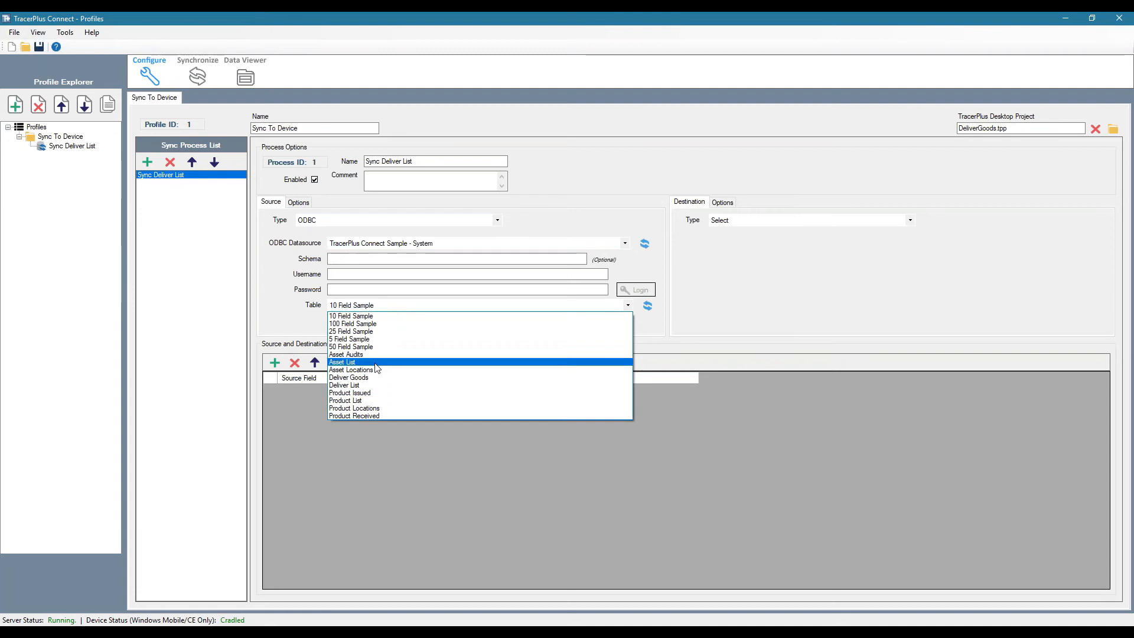
click(358, 385)
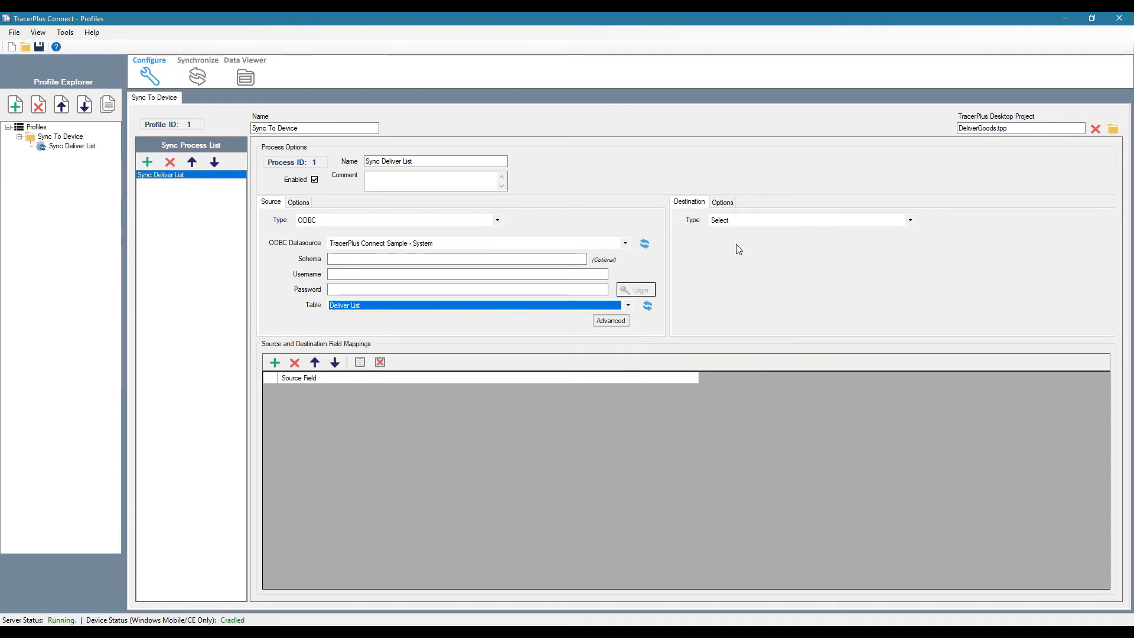
Set the process destination type to TracerPlus with the Deliver List session
click(743, 221)
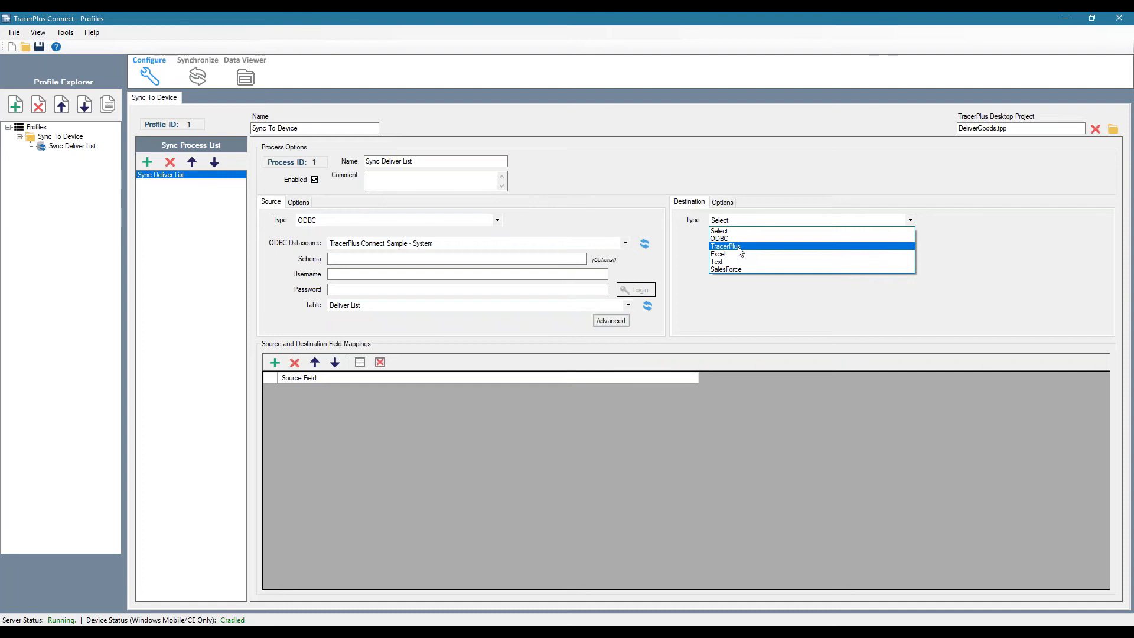
click(740, 251)
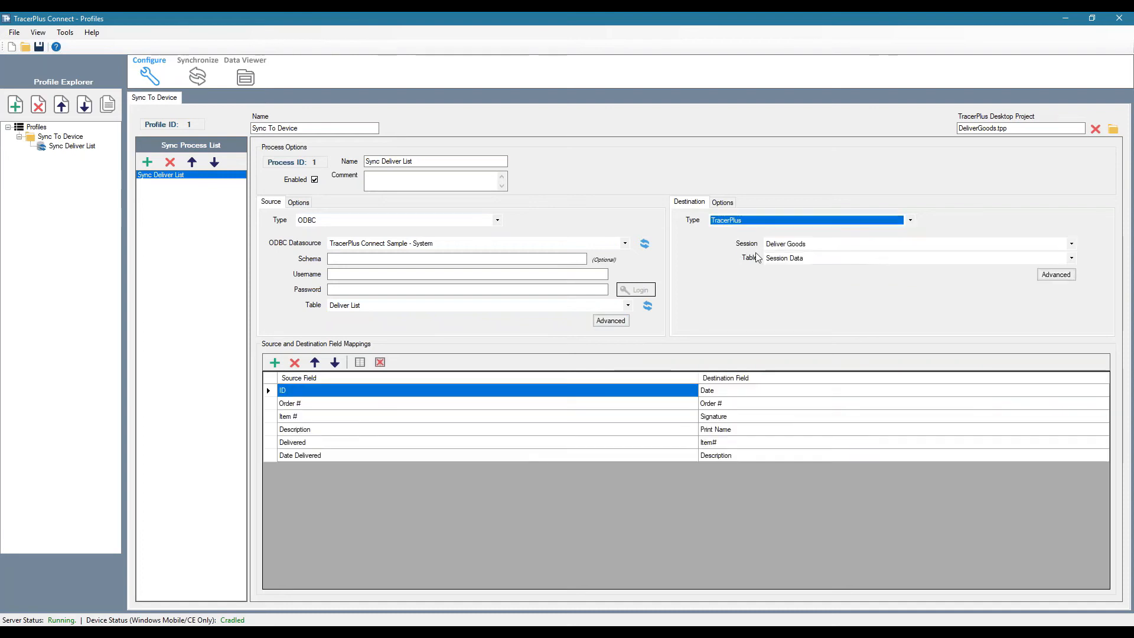
click(832, 246)
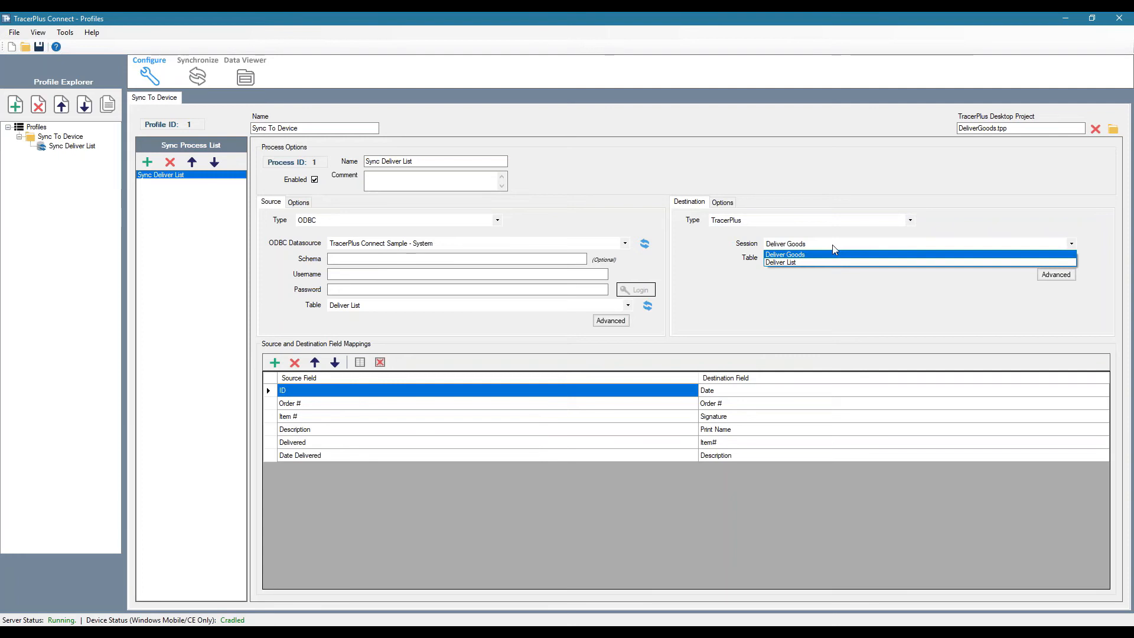
click(783, 263)
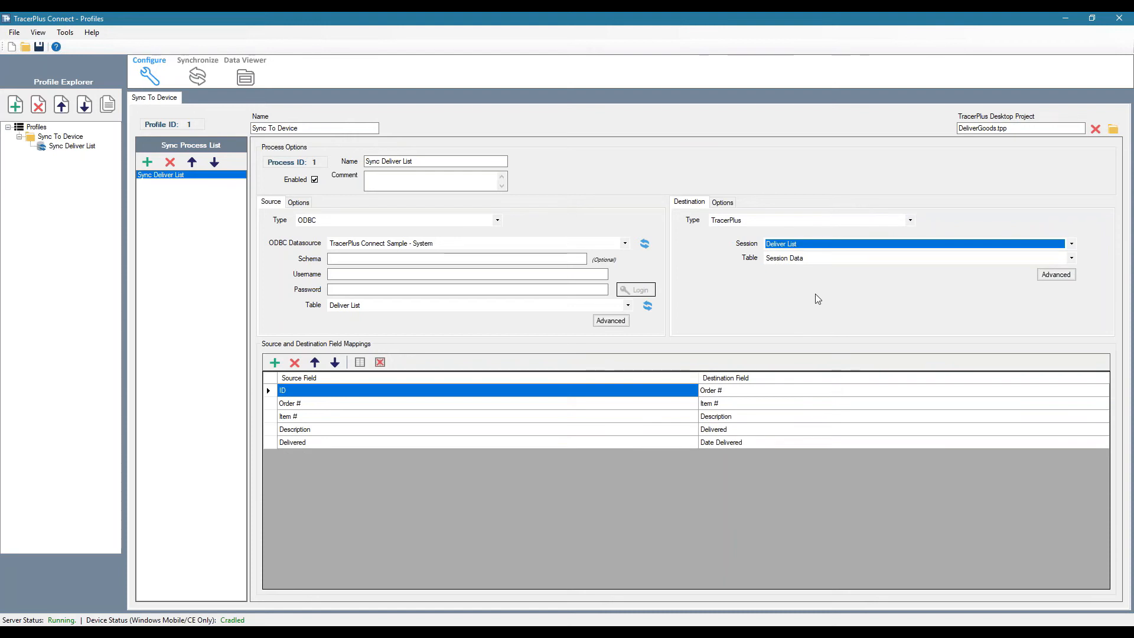
Align the source fields with their same-named destination fields by moving ID to the last row and replacing it with Date Delivered
click(335, 361)
click(334, 362)
click(335, 362)
click(335, 362)
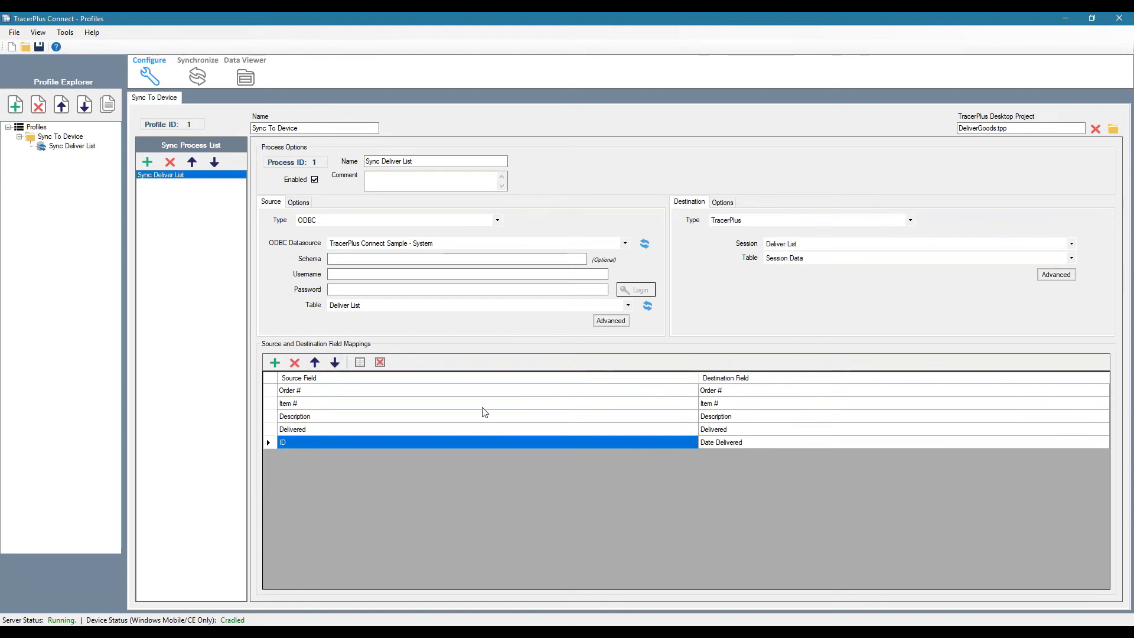
click(360, 443)
click(362, 444)
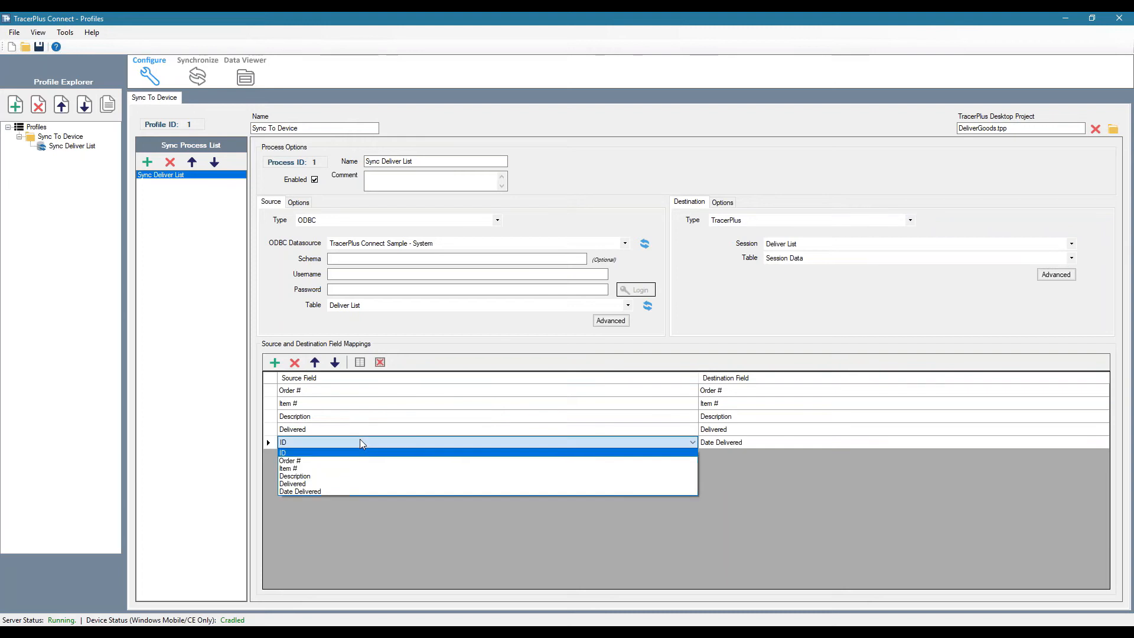
click(316, 491)
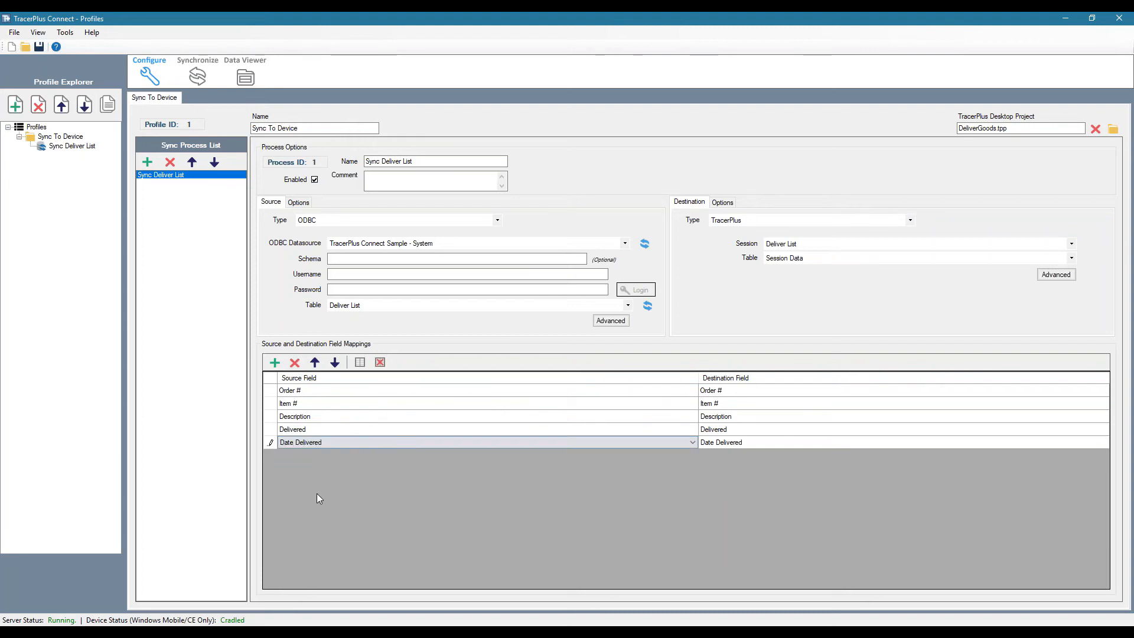
Set the destination's post type to Overwrite and return to the main destination settings
click(730, 205)
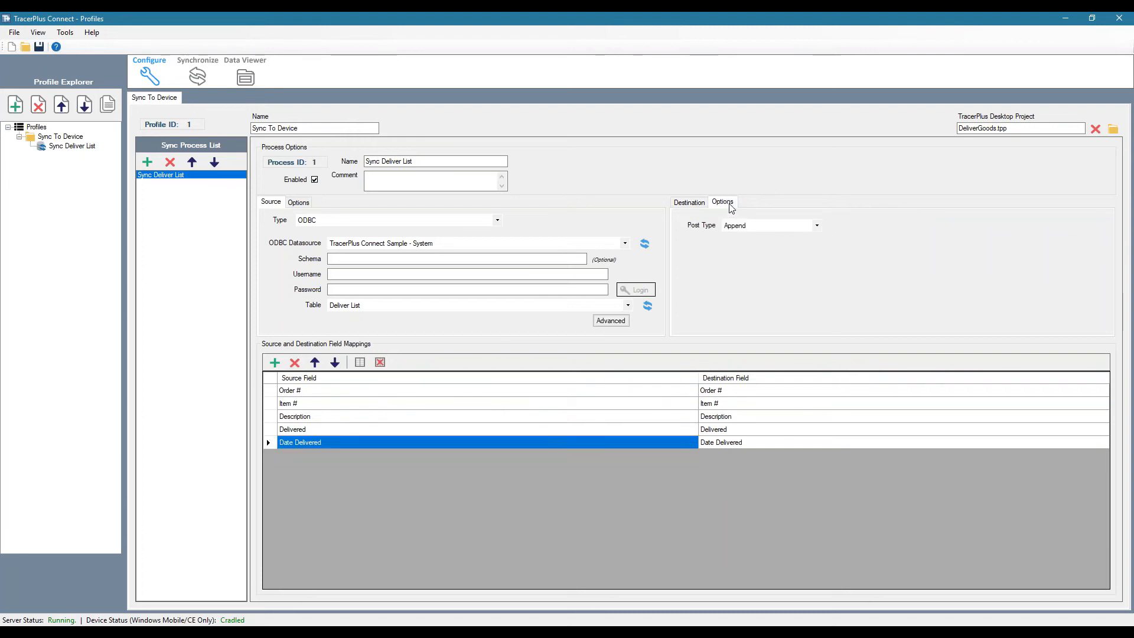
click(750, 231)
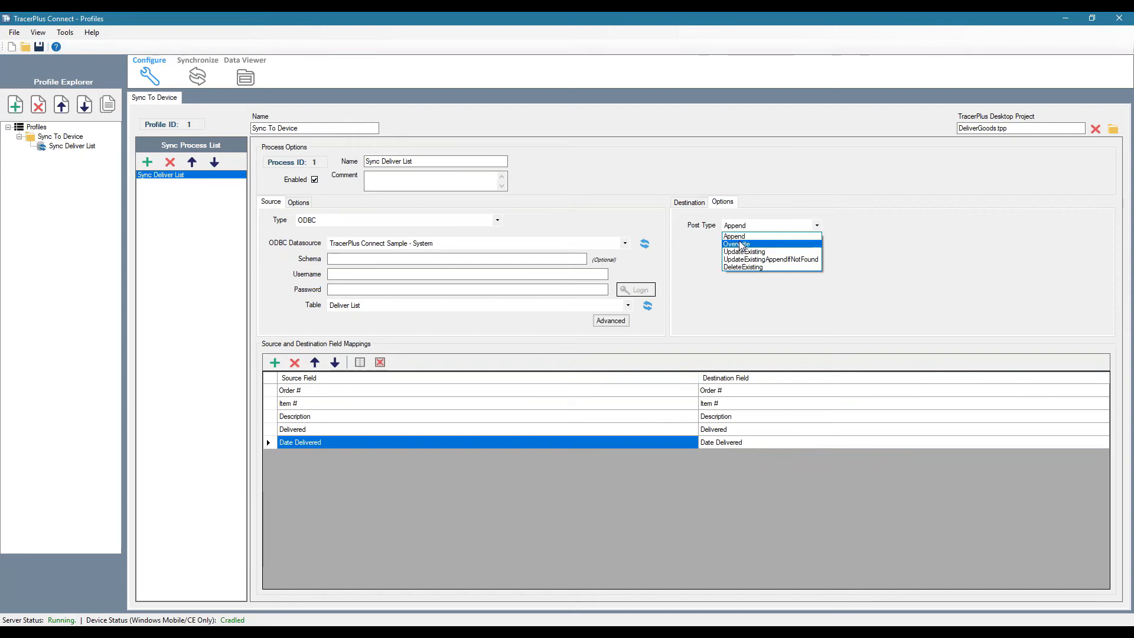
click(740, 243)
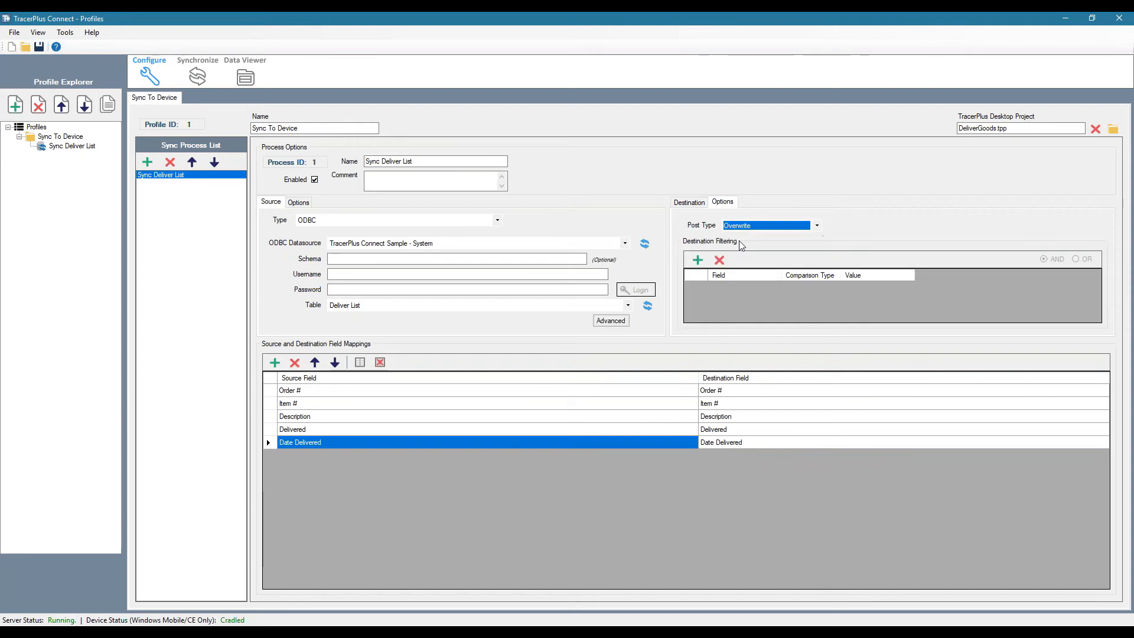
click(689, 203)
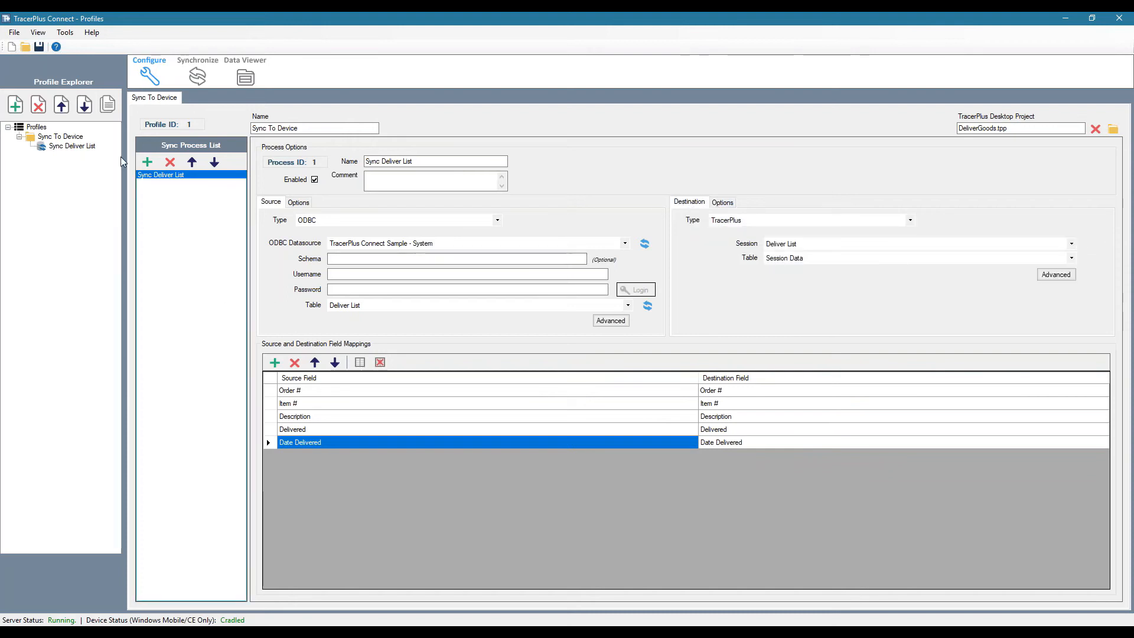
Save the TracerPlus Connect project under the file name DeliverGoodTP9
click(39, 47)
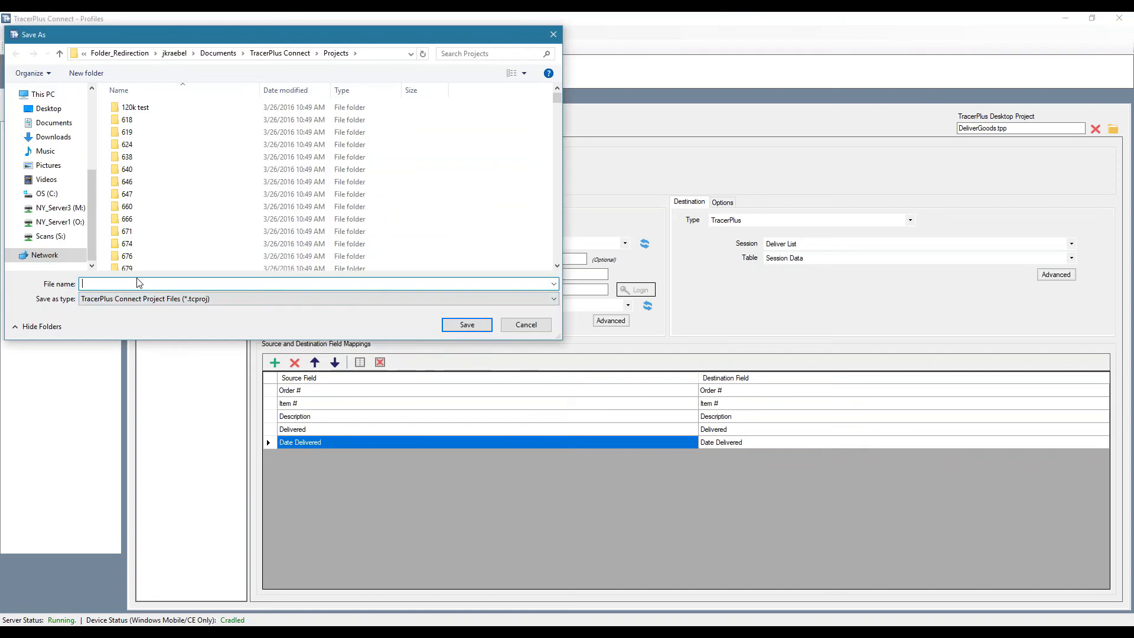
text(Deli)
key(BackSpace)
key(BackSpace)
key(BackSpace)
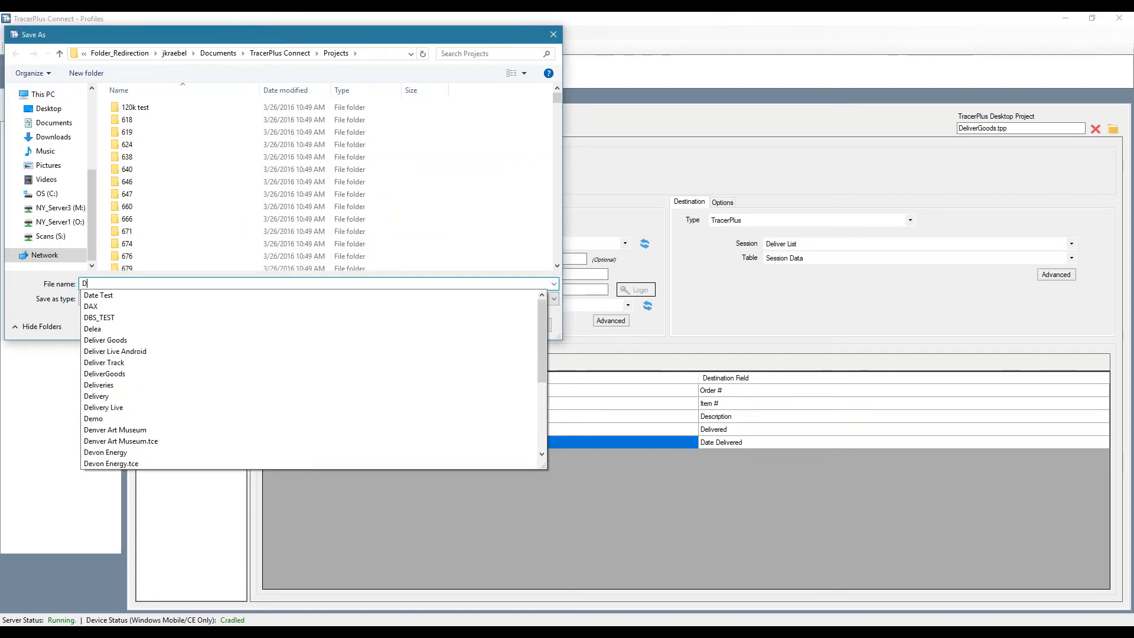
text(eliverG)
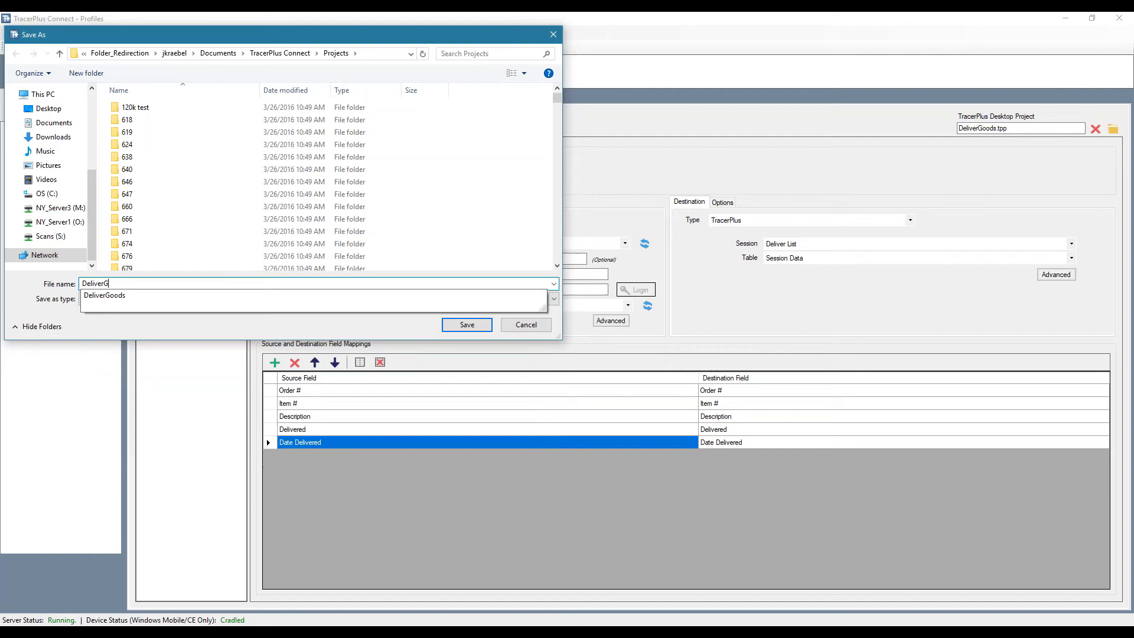
text(oodTP9)
key(Return)
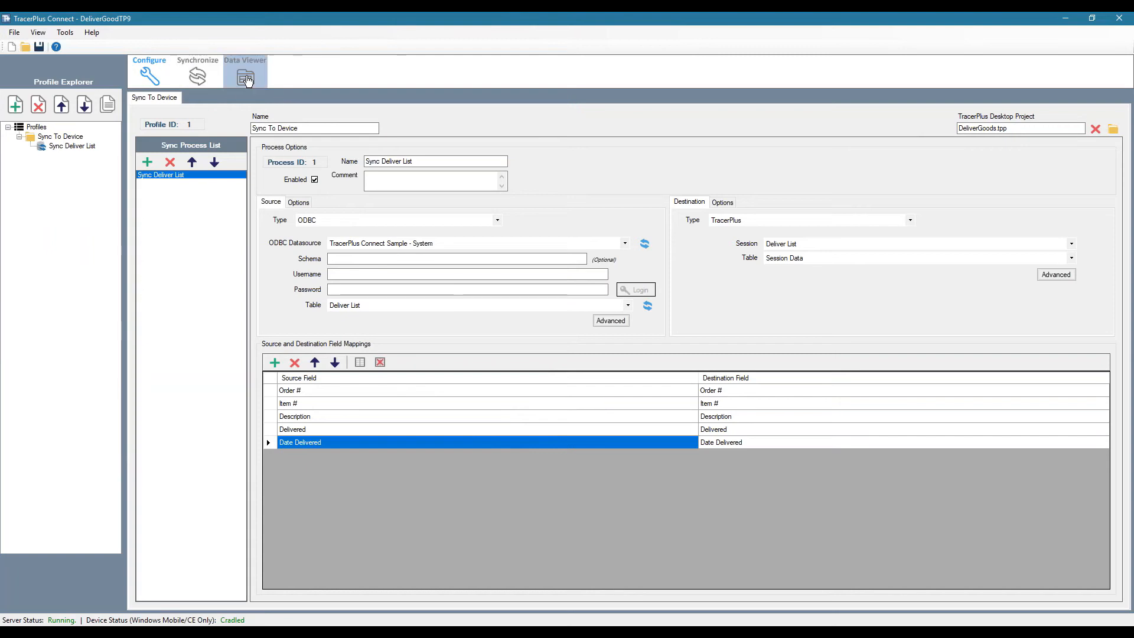
Review the Deliver List source records and the process's synchronization summary, and switch to the DeliverGoods project in TracerPlus Desktop
click(245, 77)
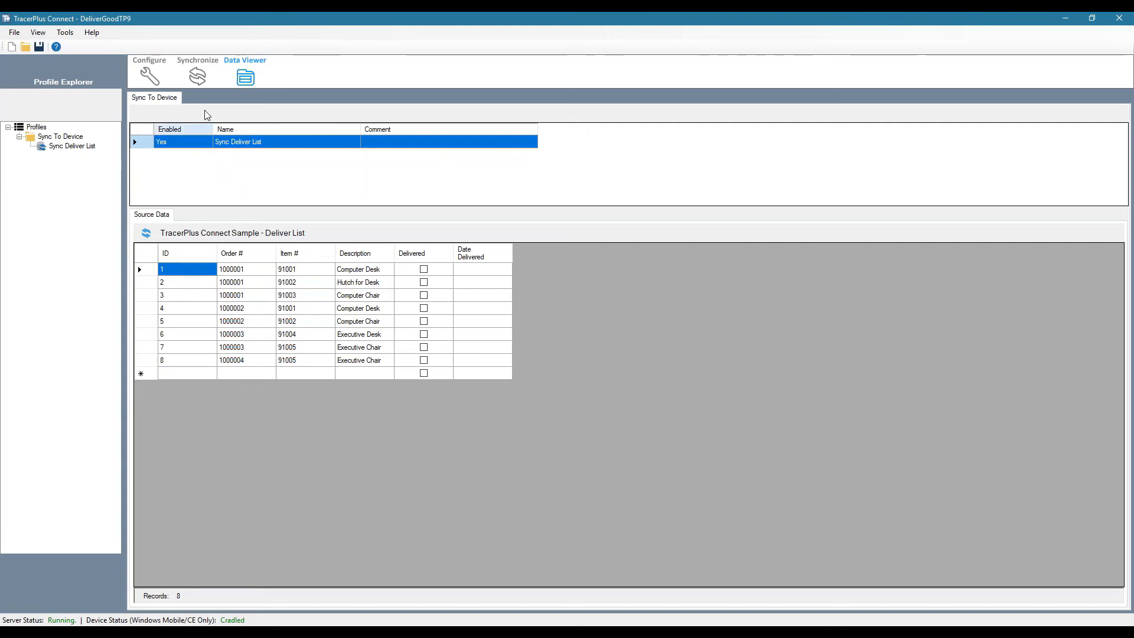
click(197, 77)
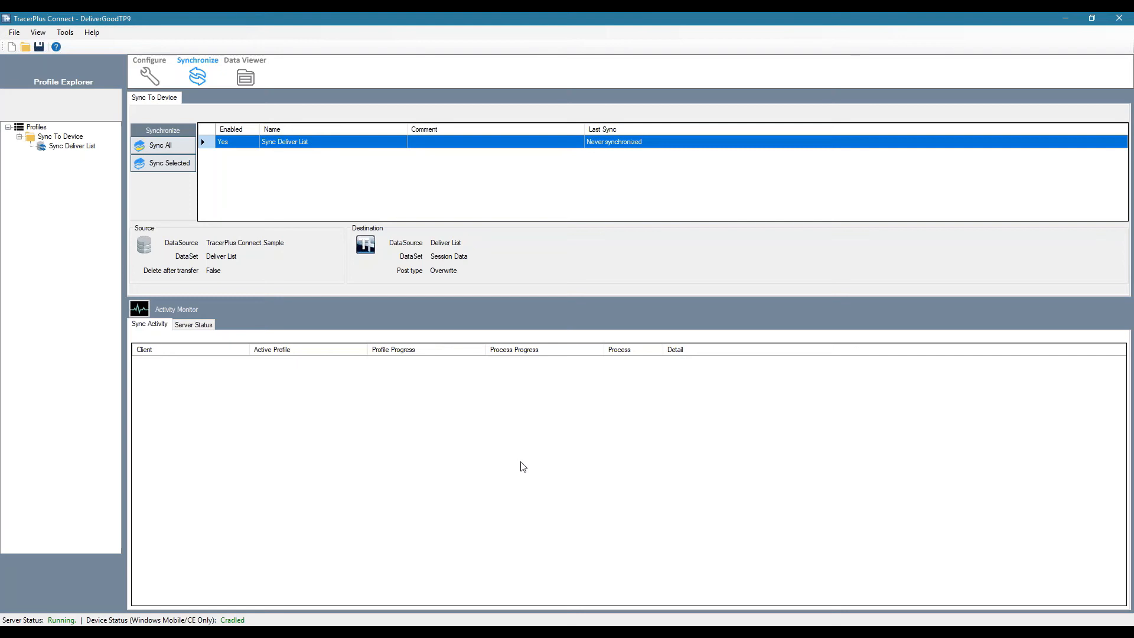
click(491, 627)
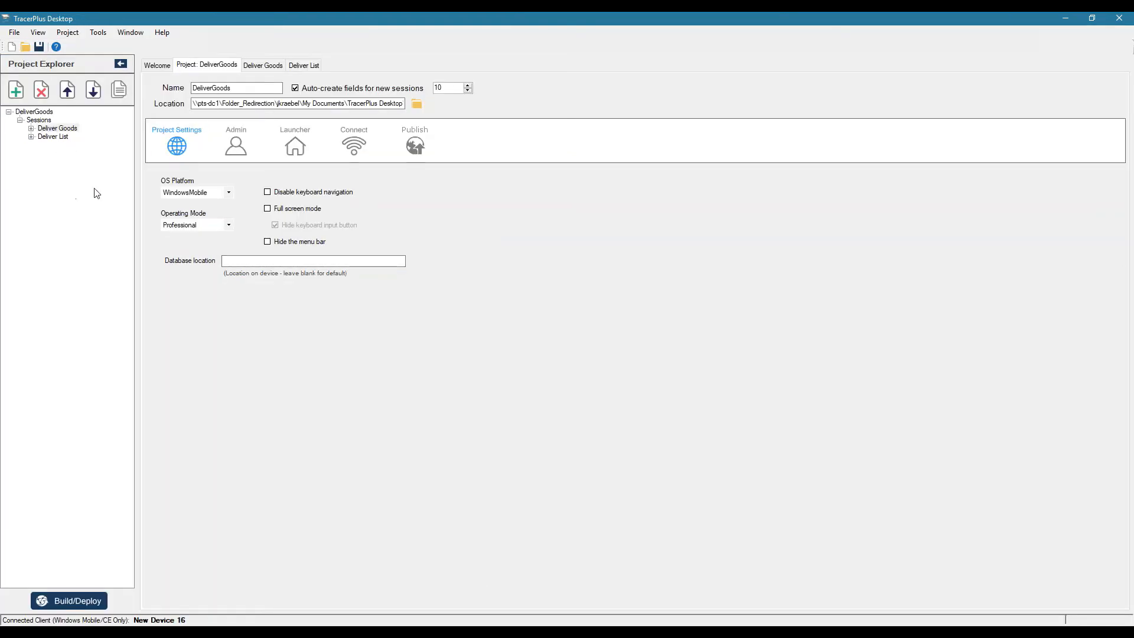
Add a new session to the DeliverGoods project and name it SYNC
click(16, 89)
click(53, 145)
drag(346, 97, 209, 95)
text(SYNC)
key(Tab)
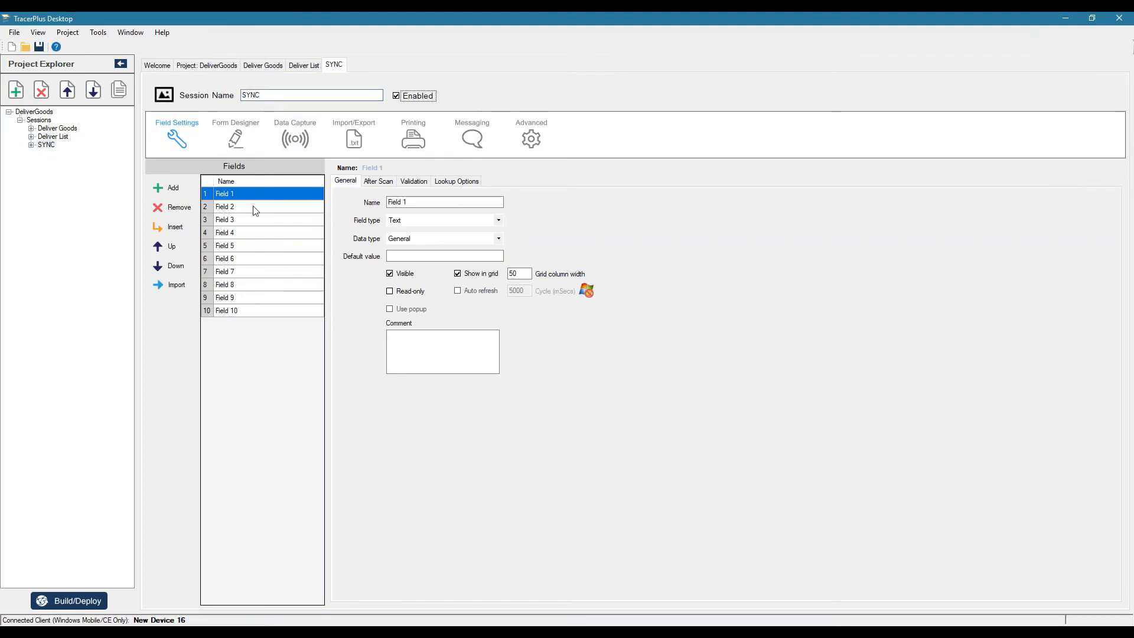
Remove the surplus auto-created fields from the SYNC session, starting with Field 2, and start its form from a blank canvas
click(255, 207)
click(177, 208)
click(177, 208)
click(177, 207)
click(177, 208)
click(177, 208)
click(177, 208)
click(177, 208)
click(177, 208)
click(177, 208)
click(235, 135)
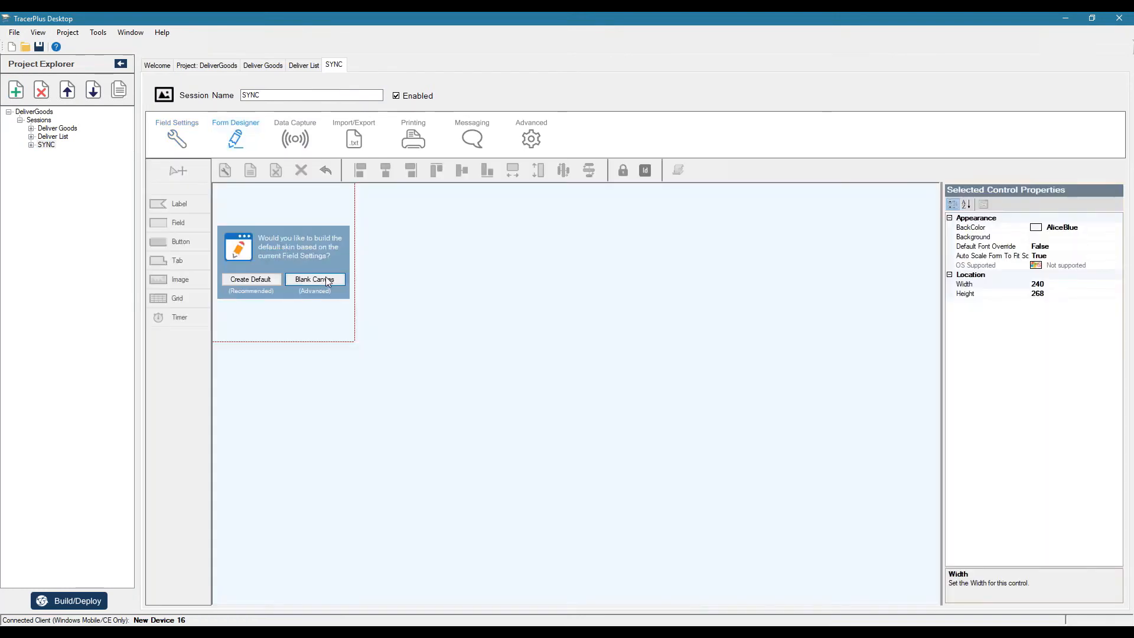
click(329, 280)
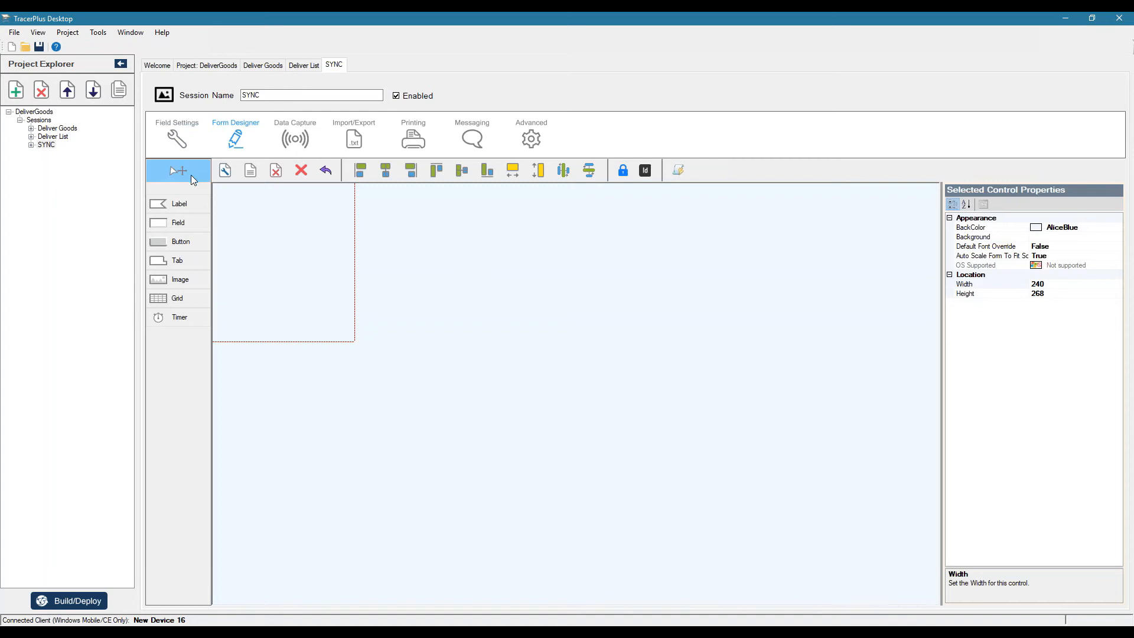
Place a button near the top of the form, caption it SYNC DELIVER LIST, and enlarge it to about 147 by 54
click(192, 243)
click(264, 222)
drag(286, 228, 279, 216)
click(1011, 275)
click(1011, 276)
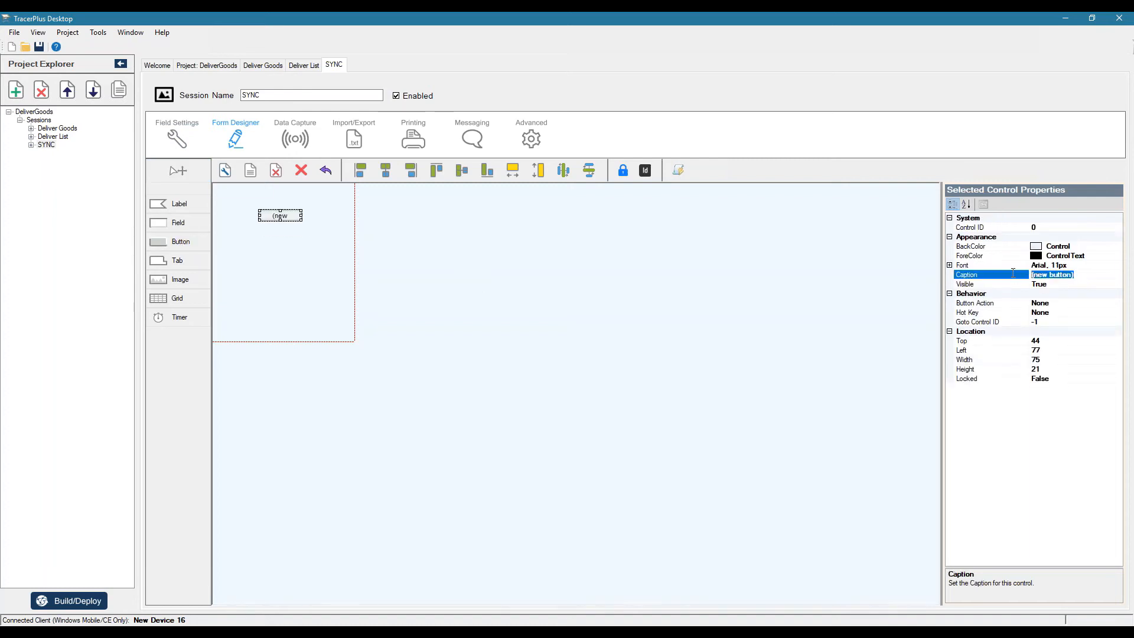
text(SYNC DELIVER LIST)
click(842, 243)
drag(301, 215, 262, 213)
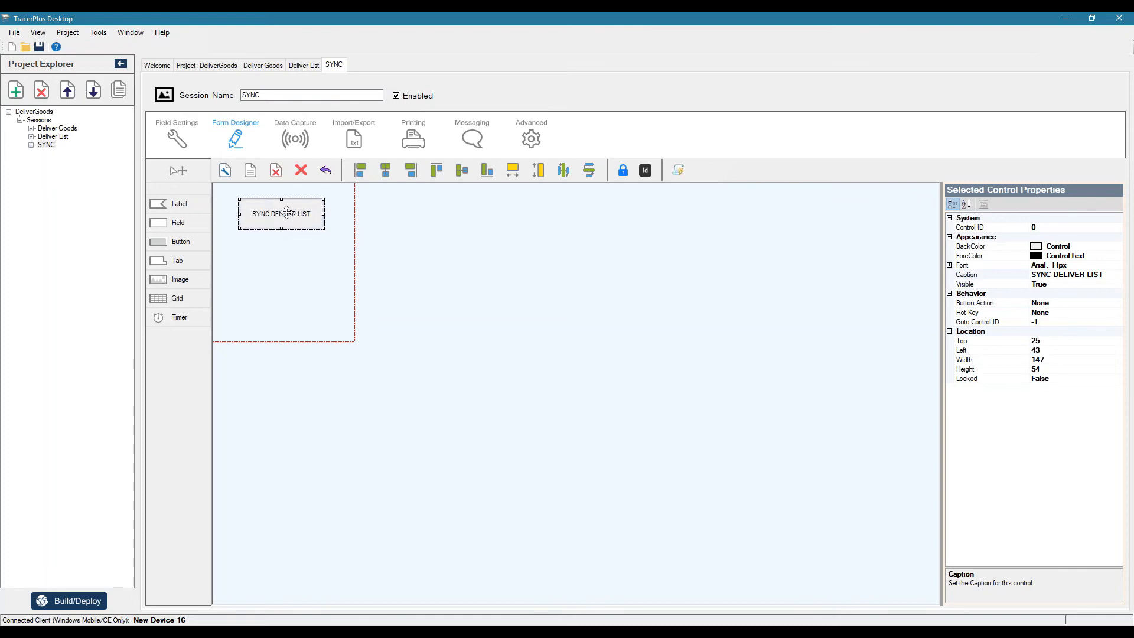
Set the SYNC DELIVER LIST button's font to size 14 bold and reposition the button slightly lower, at about top 31, left 41
click(950, 265)
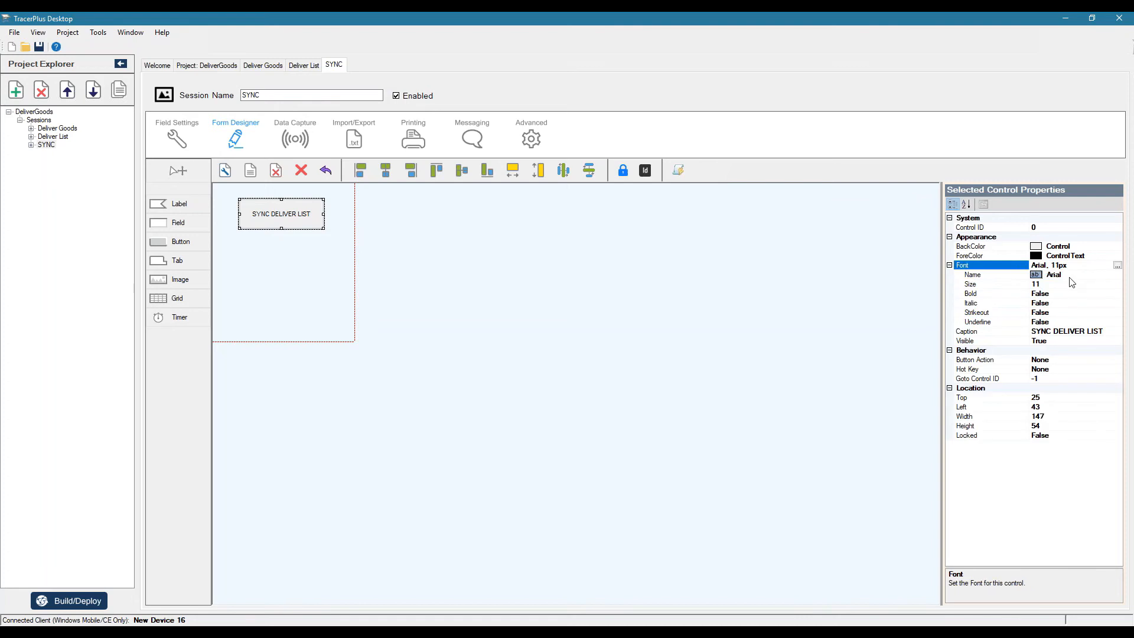
click(1071, 282)
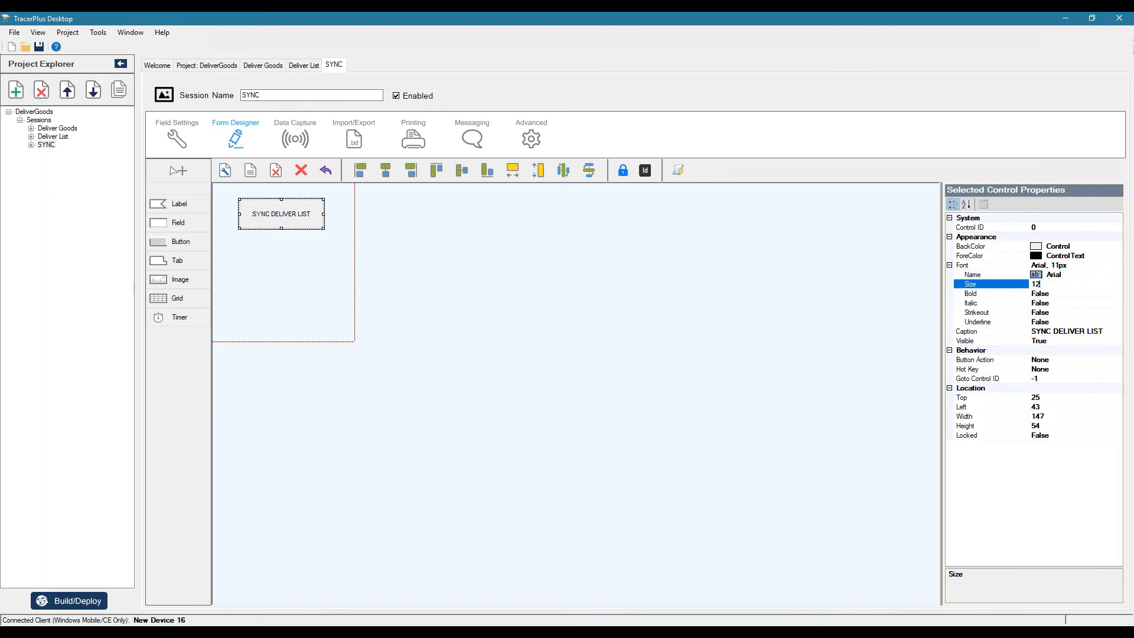
text(2)
key(Down)
double_click(1079, 294)
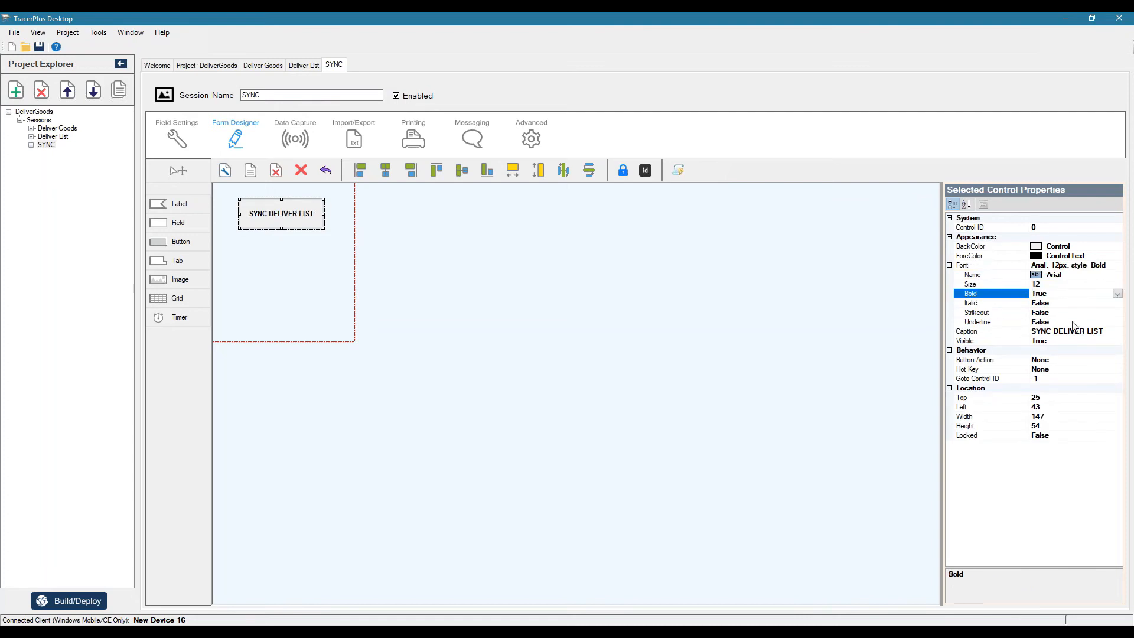
click(1040, 284)
key(Tab)
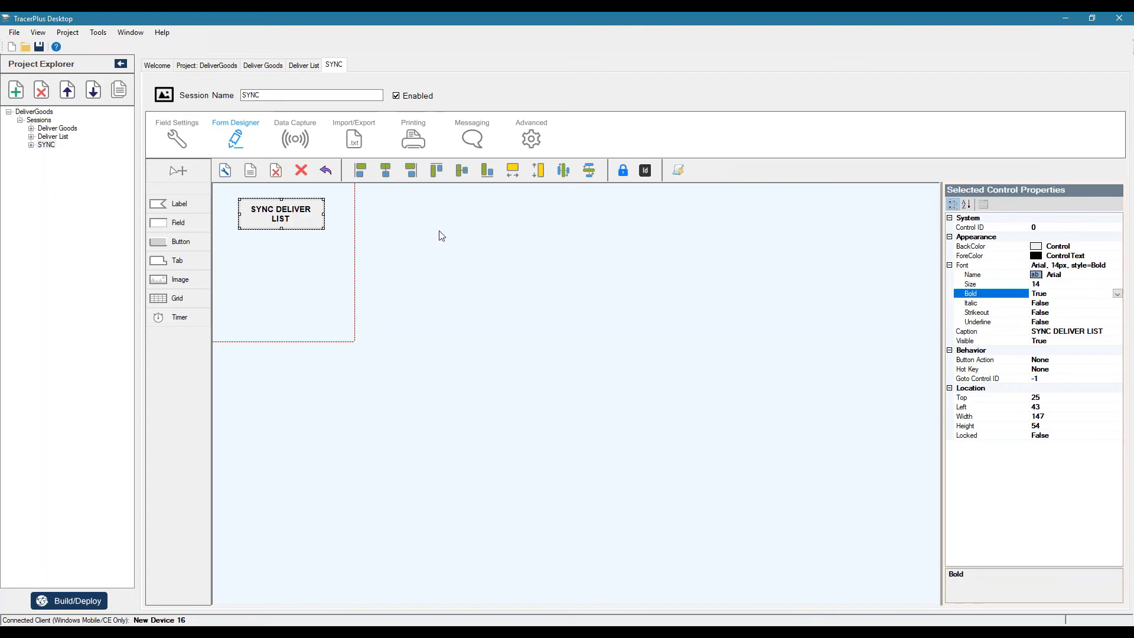
drag(283, 214, 282, 218)
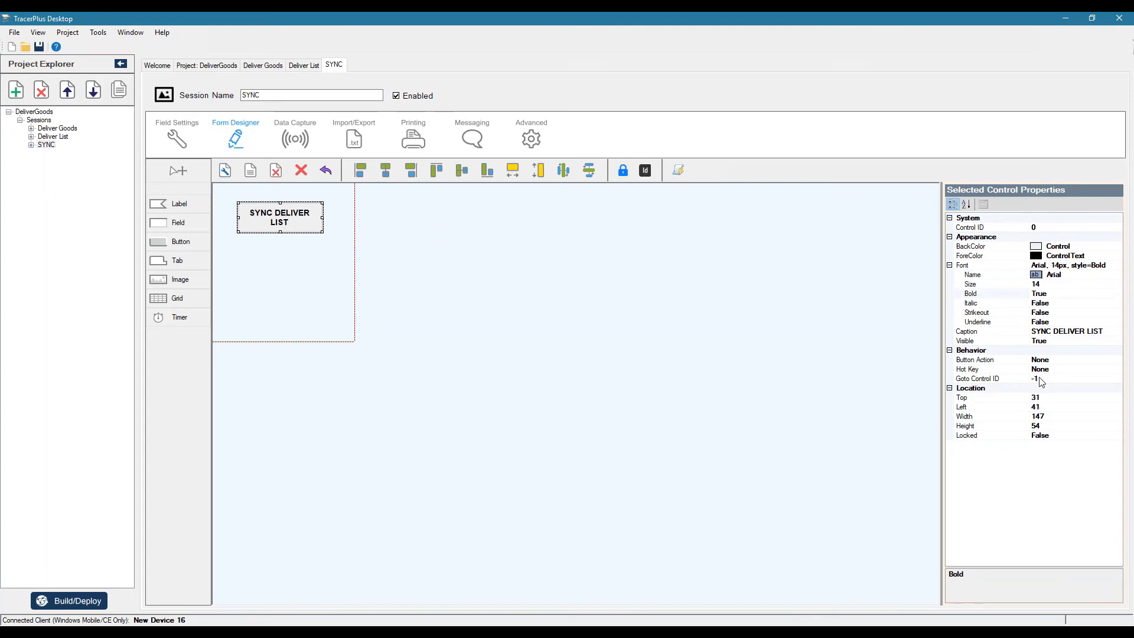
Set the SYNC DELIVER LIST button's action to DoSync
click(995, 361)
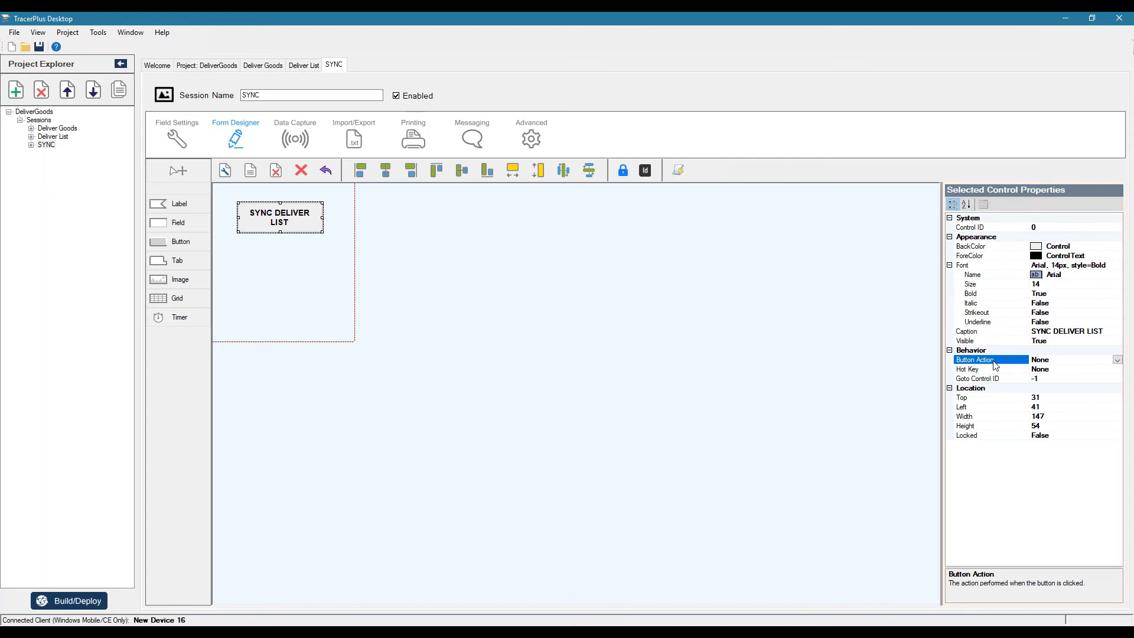
click(1117, 360)
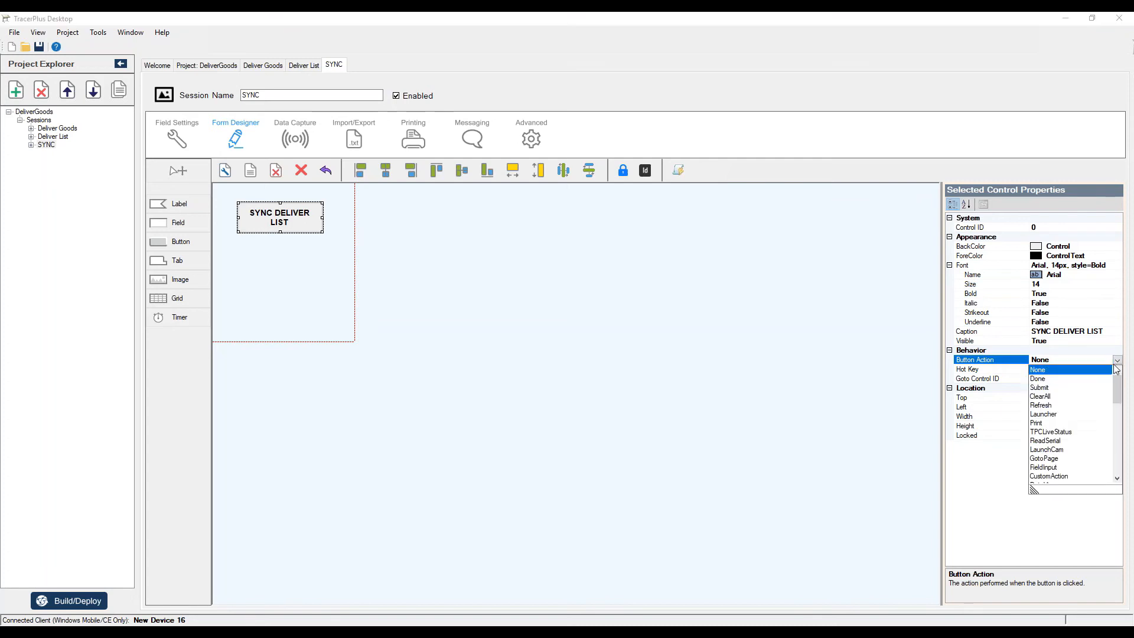
scroll(1088, 387, down, 4)
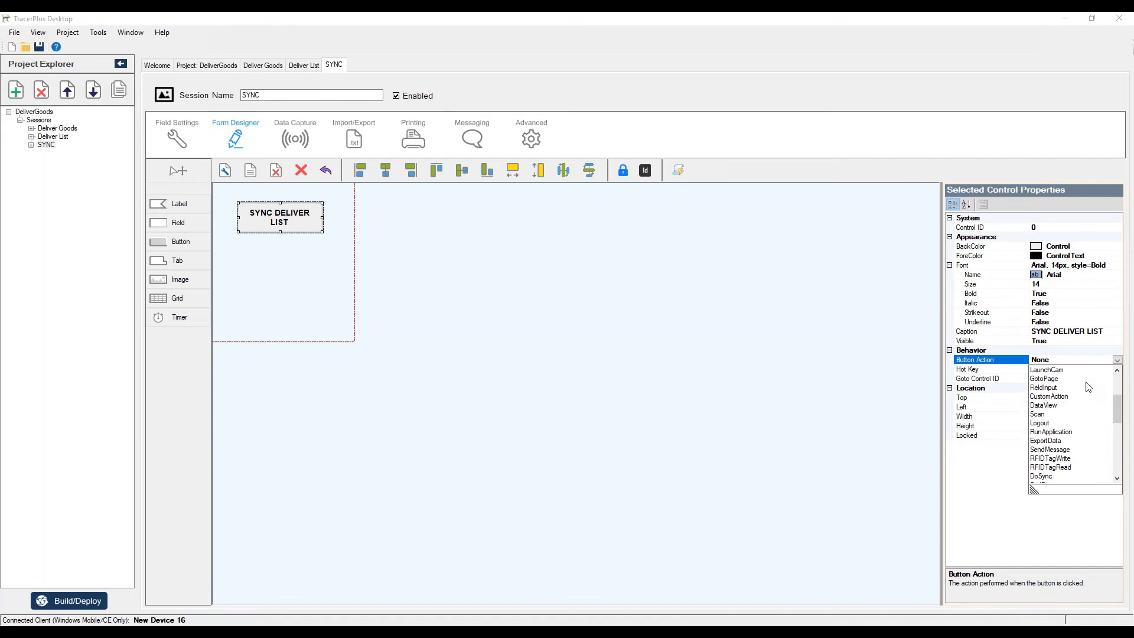
click(1048, 452)
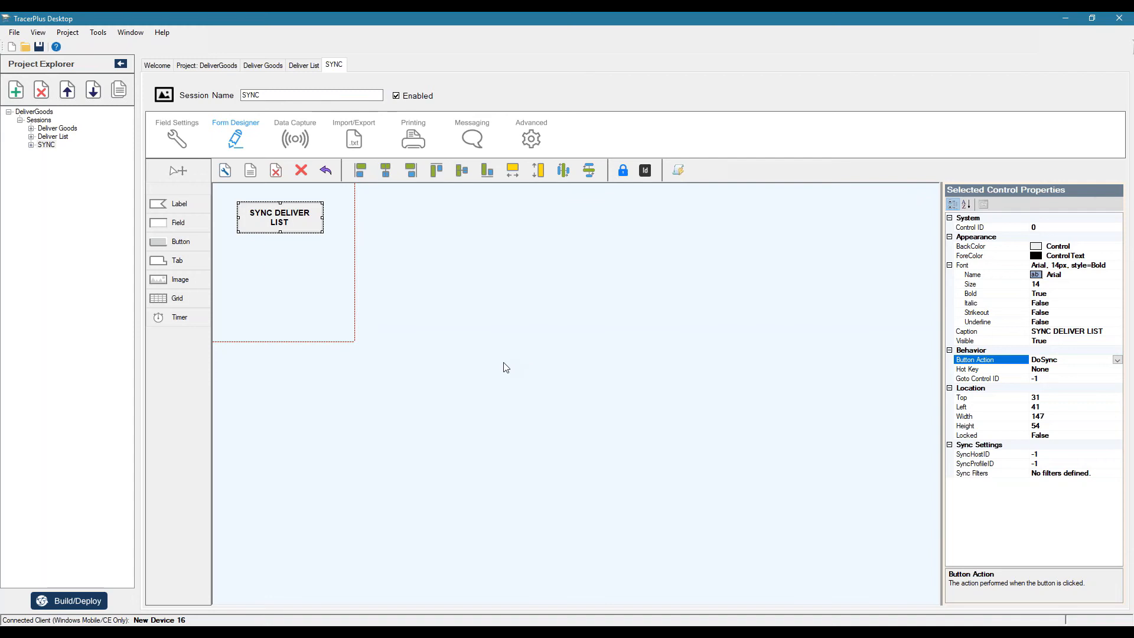
Add a sync host named PPP_PEER to the DeliverGoods project's Connect settings
click(208, 70)
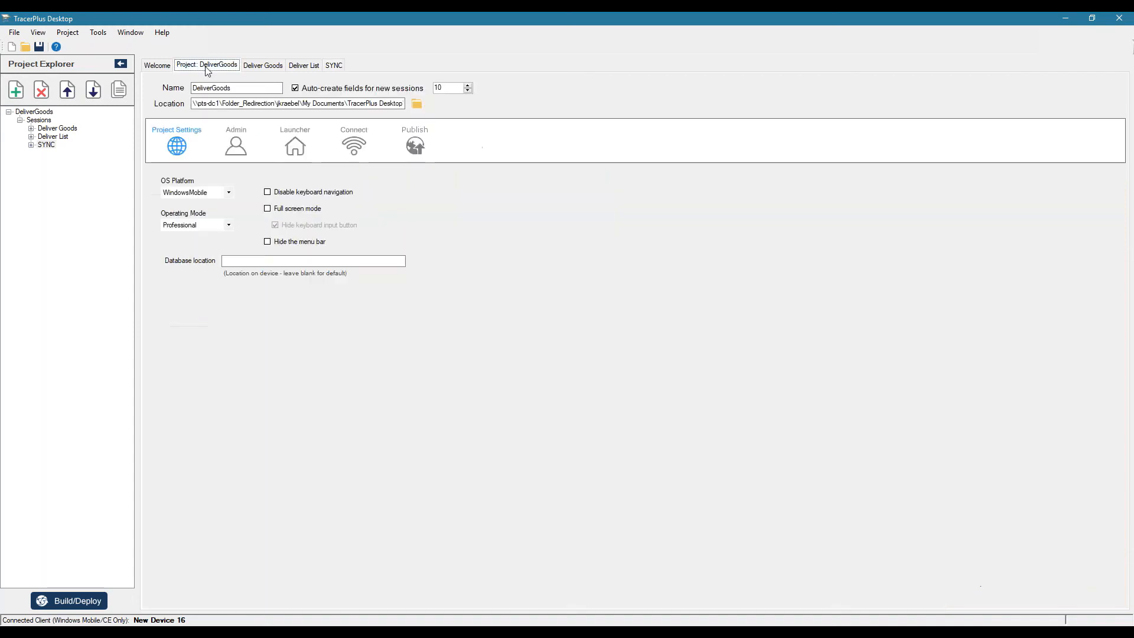
click(362, 149)
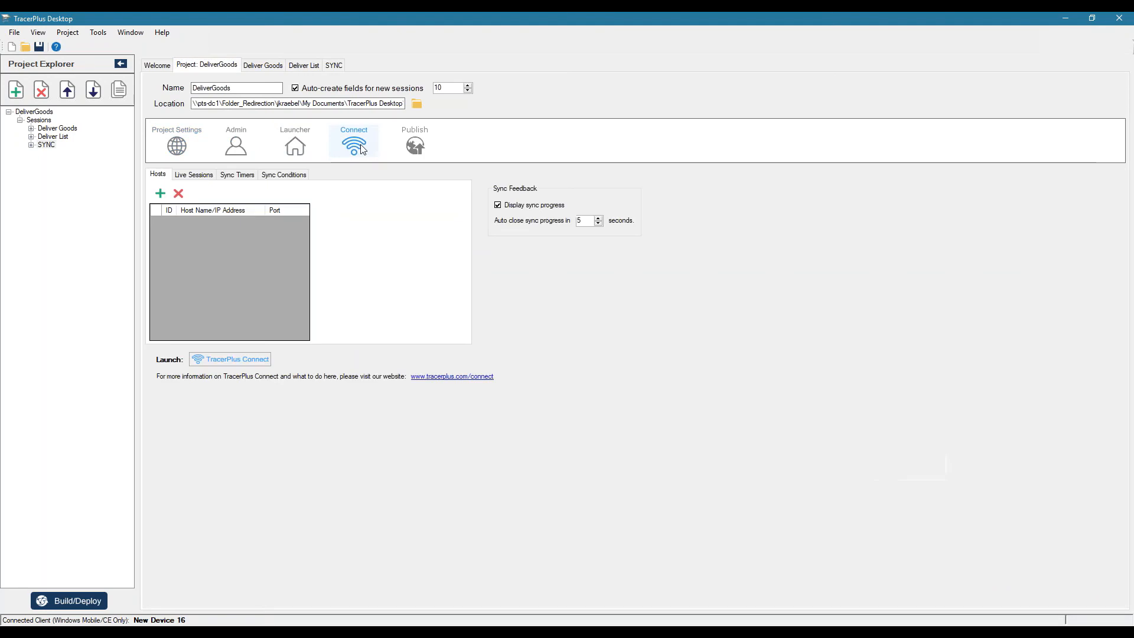
click(159, 194)
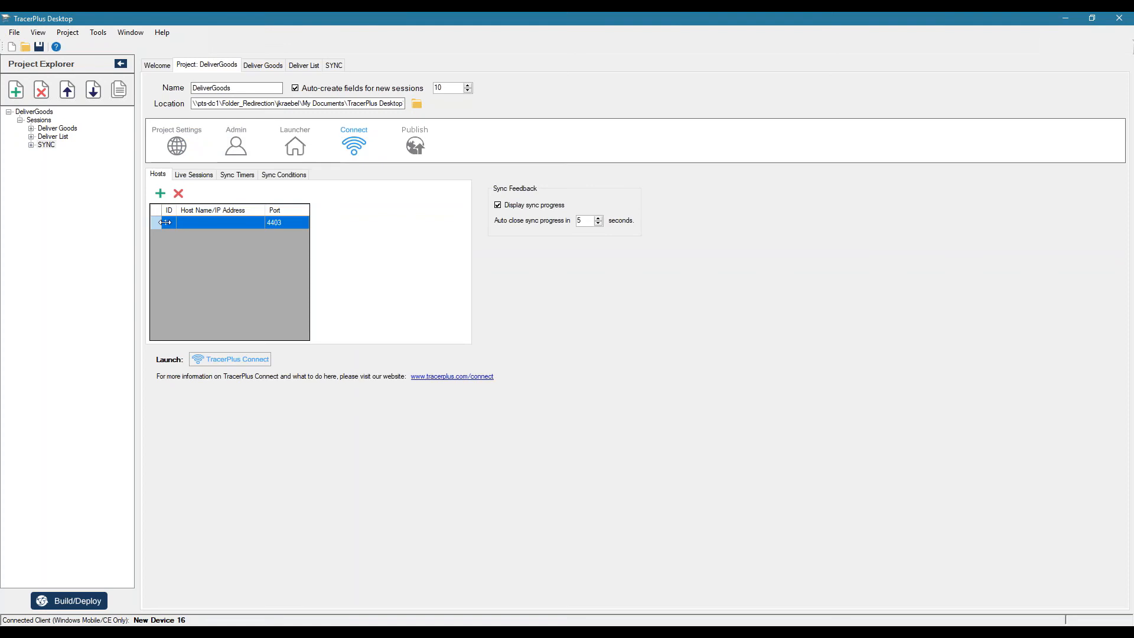
click(224, 222)
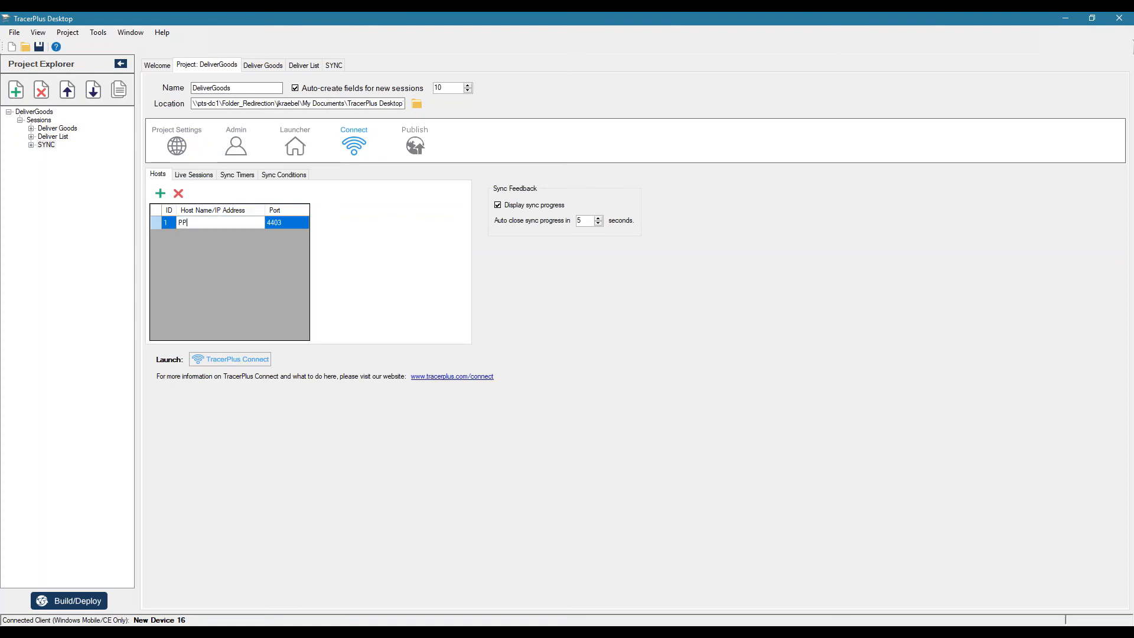
text(PPP_PEER)
key(Return)
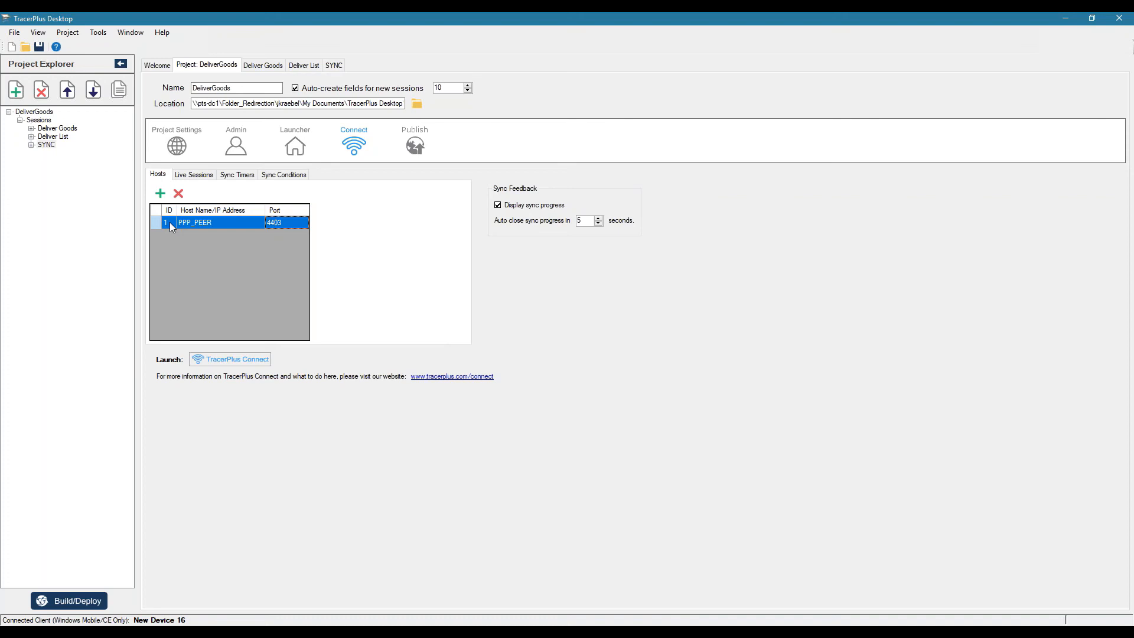
Set the sync button's SyncHostID to 1 and its SyncProfileID to 1, checking the profile ID in TracerPlus Connect
click(40, 145)
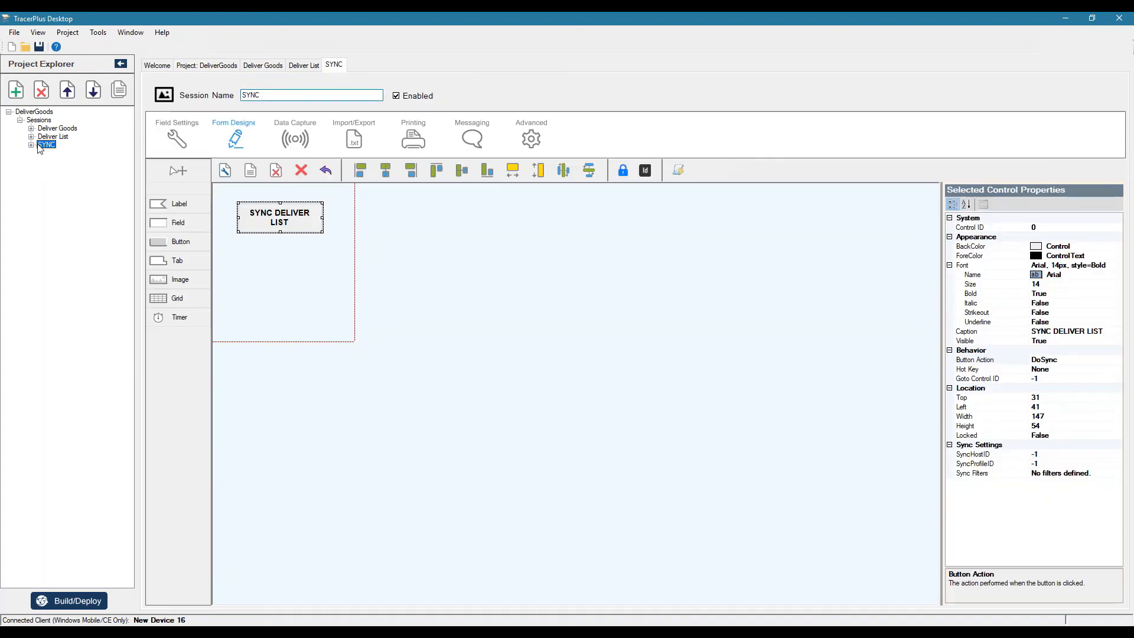
click(999, 454)
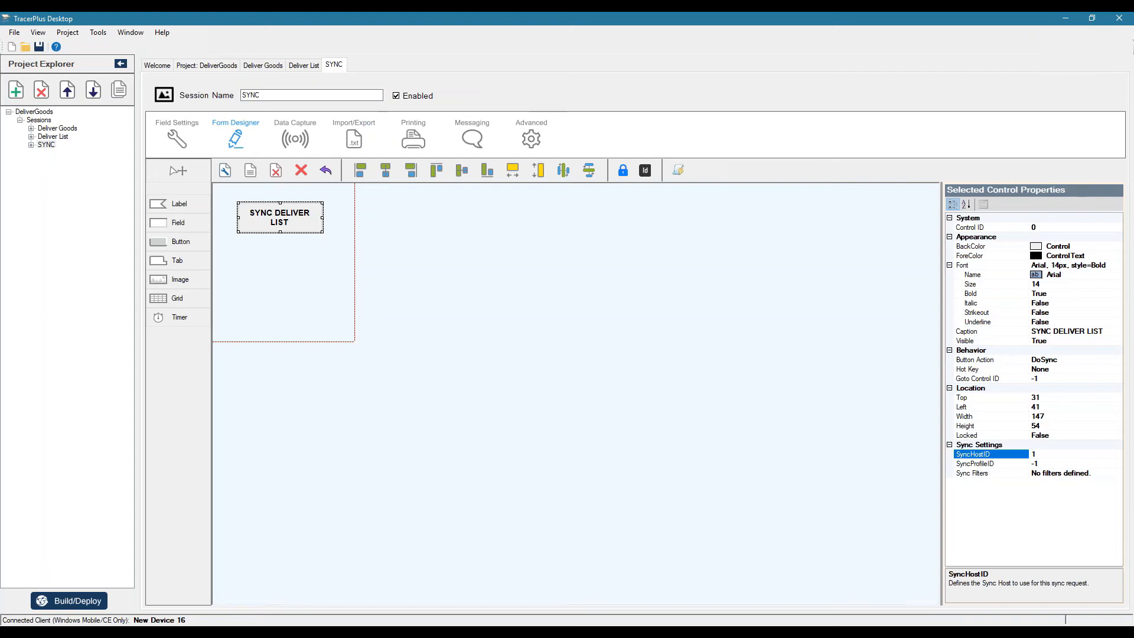
click(991, 463)
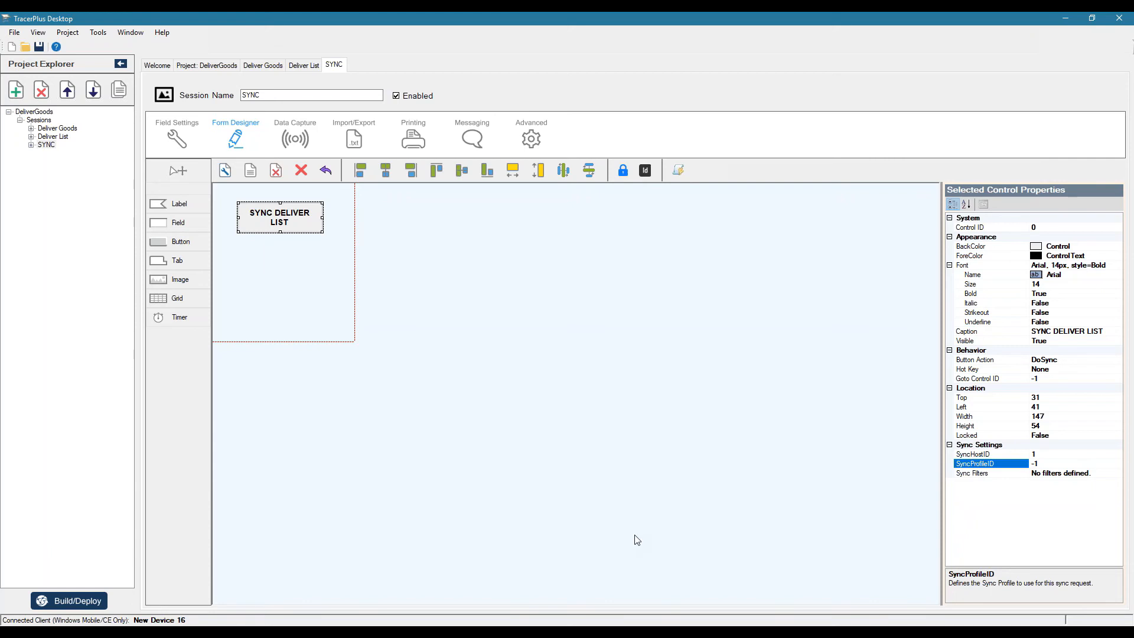
click(546, 627)
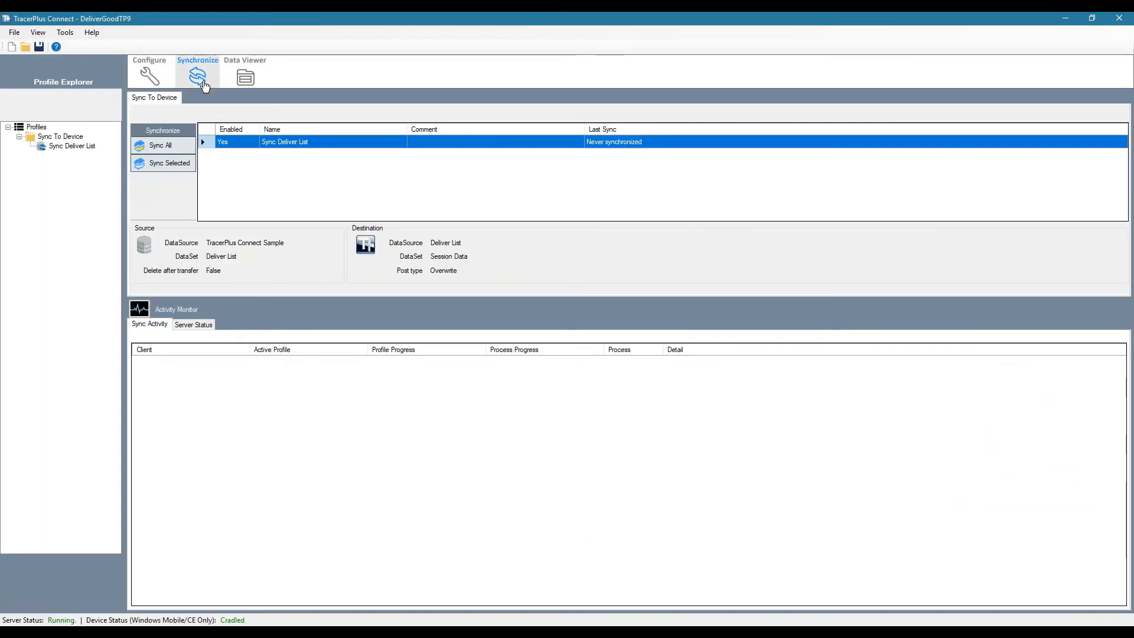
click(161, 72)
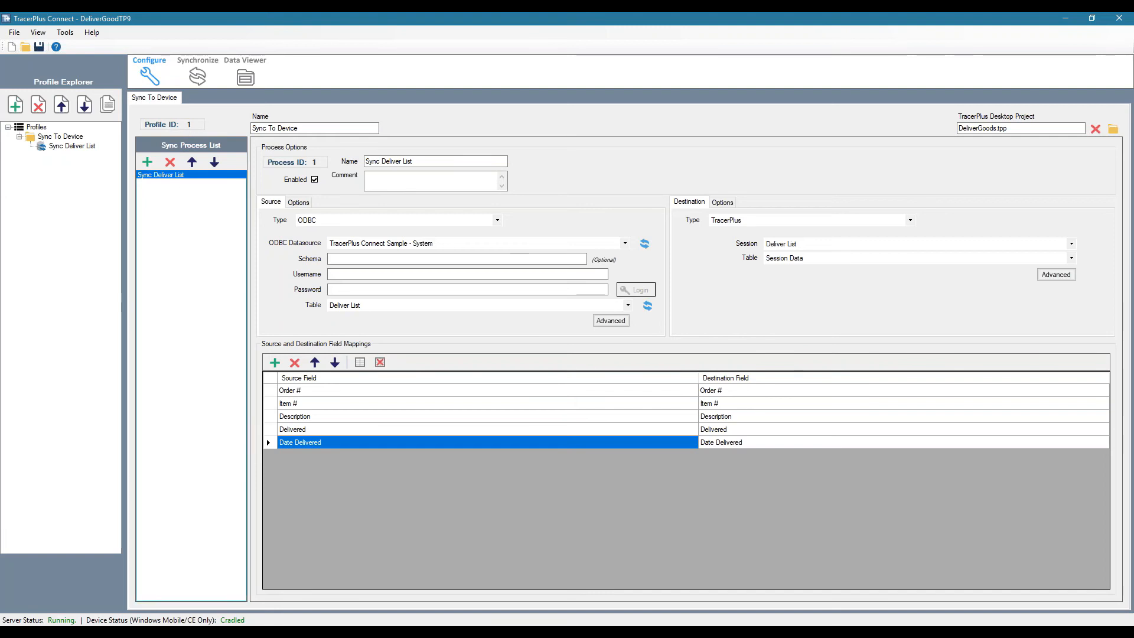
click(472, 633)
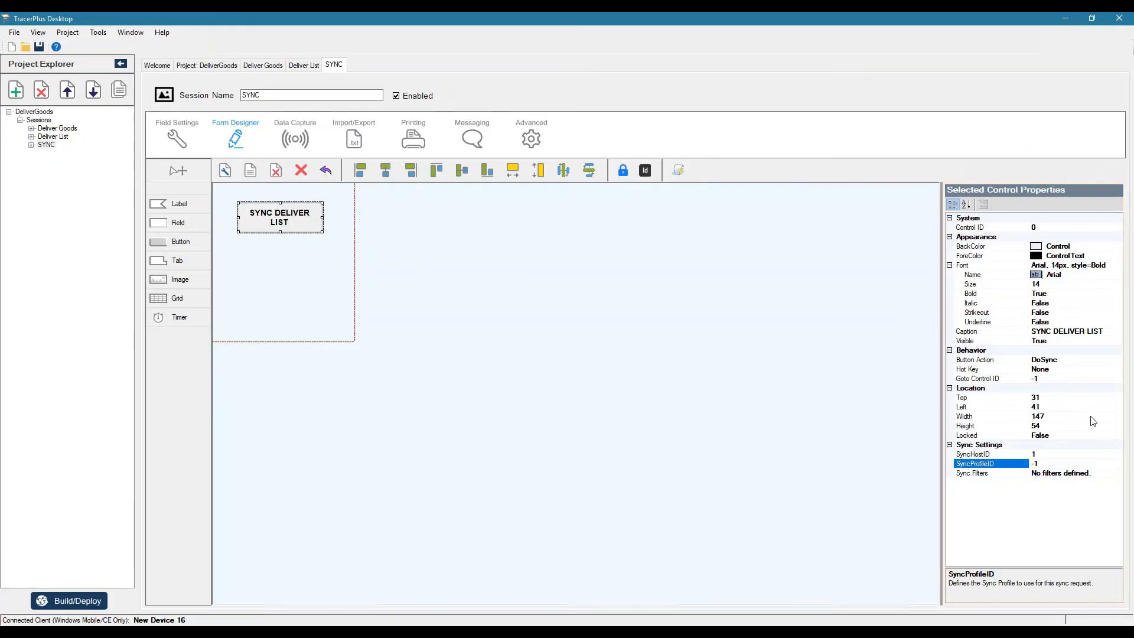
drag(1048, 463, 992, 458)
text(1)
key(Tab)
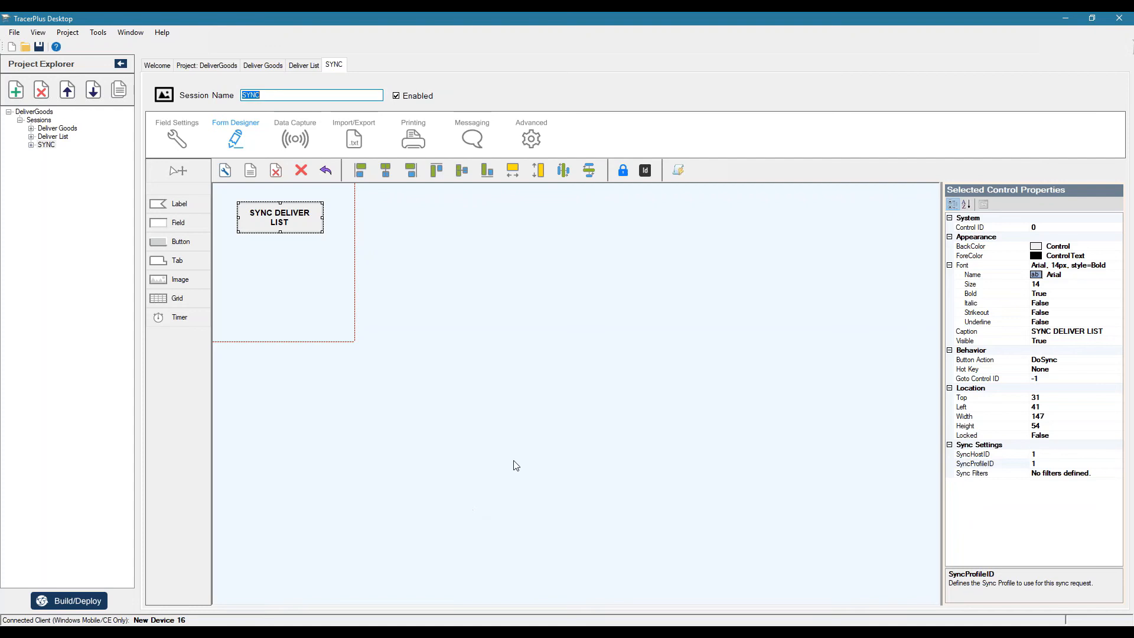
click(607, 417)
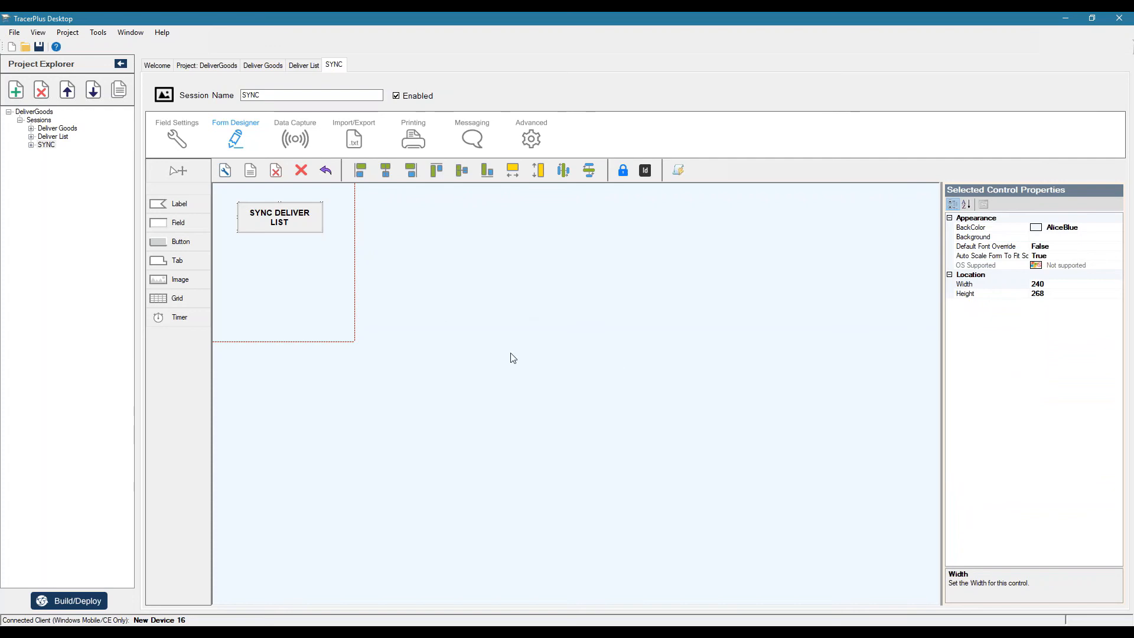
Build the project and deploy it to the connected Windows Mobile device
click(81, 603)
click(608, 420)
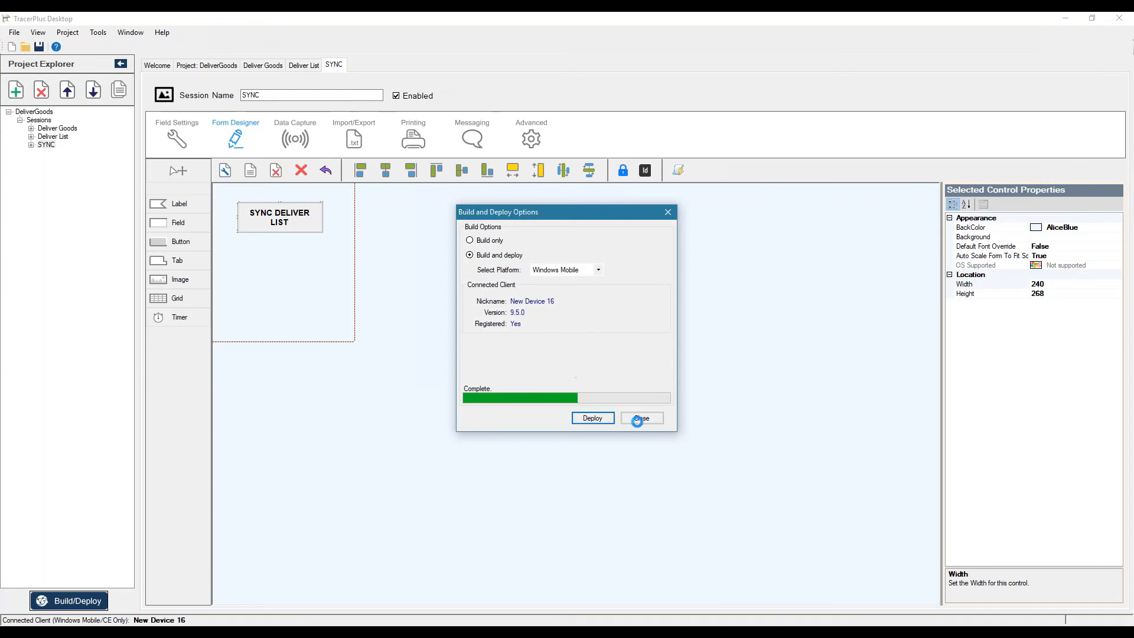
click(643, 419)
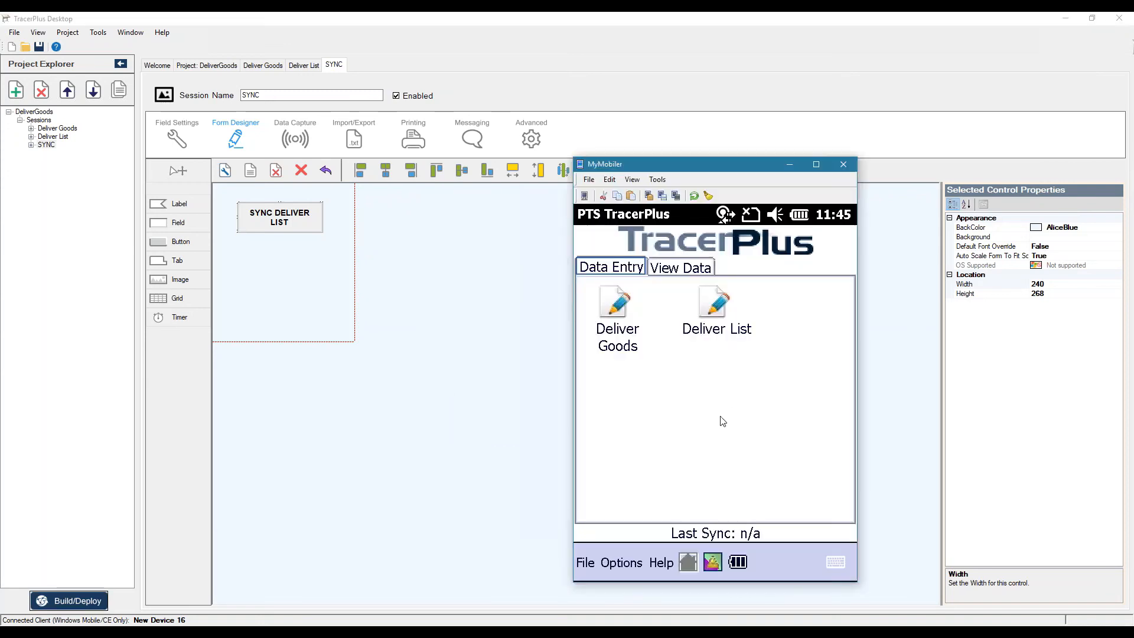
Run SYNC DELIVER LIST from the device's SYNC session in MyMobiler, with TracerPlus Connect's Synchronize view open alongside
drag(697, 167, 645, 141)
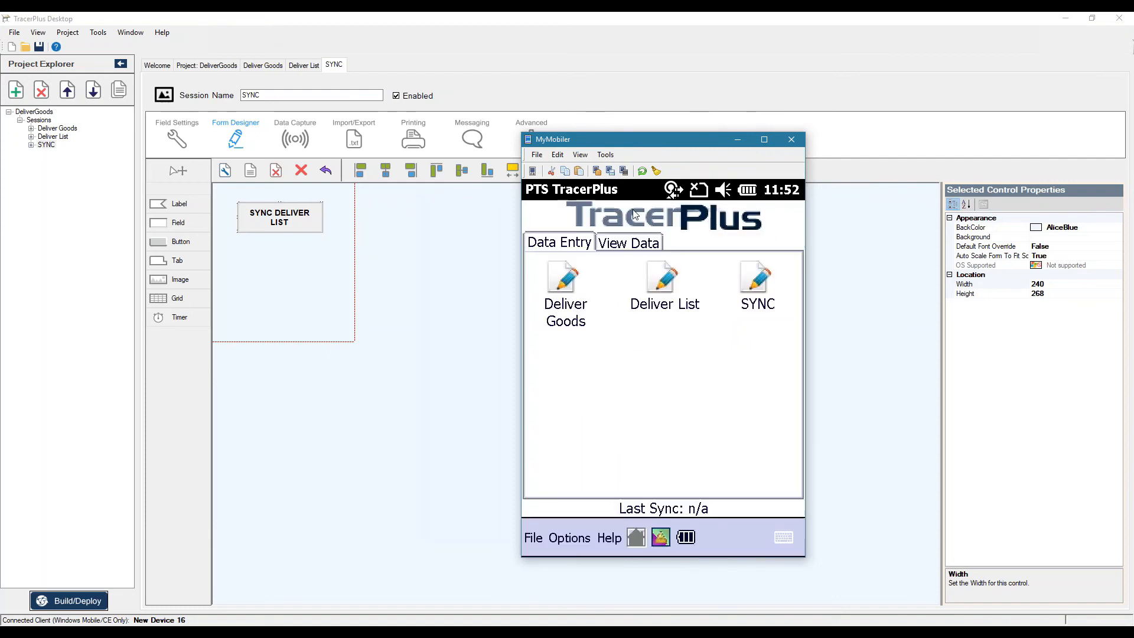
click(758, 280)
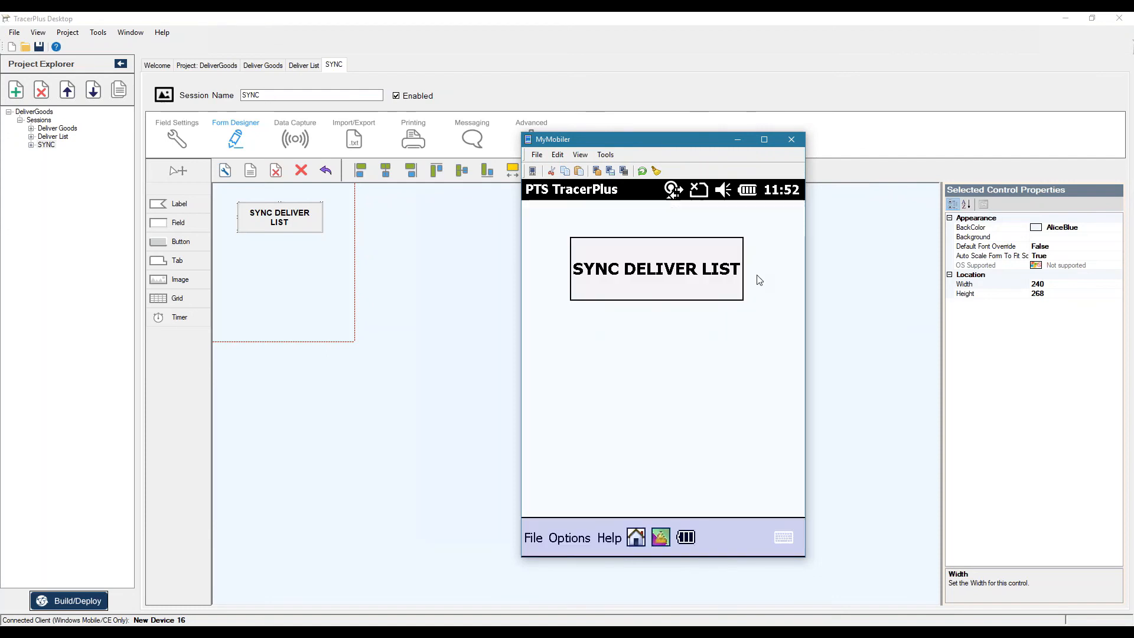
click(433, 629)
click(198, 76)
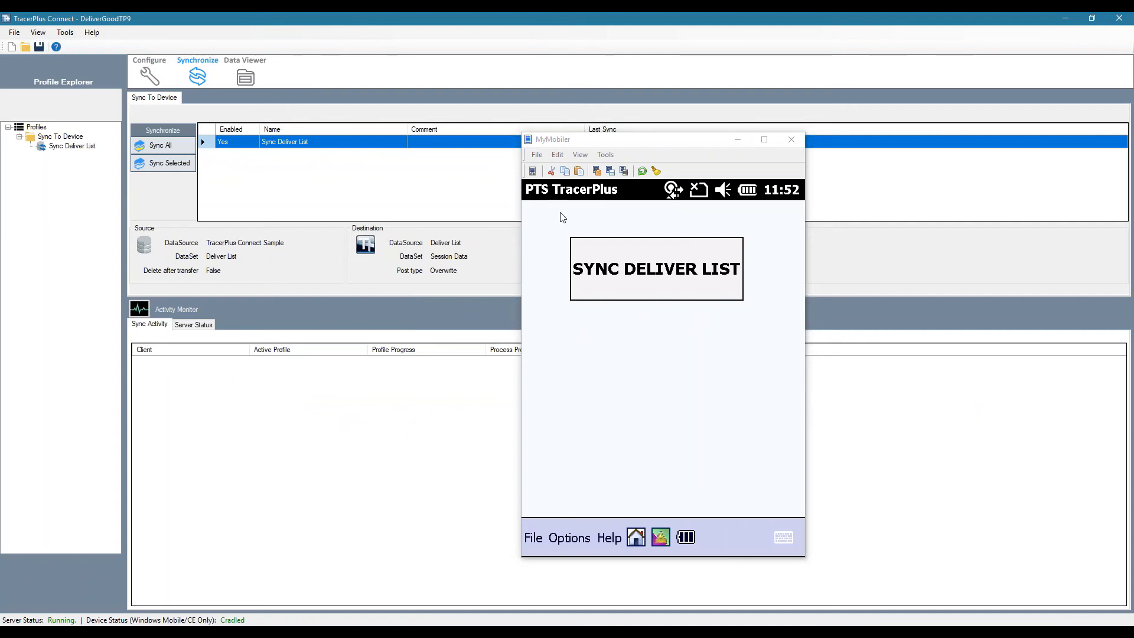
drag(649, 139, 957, 113)
click(957, 244)
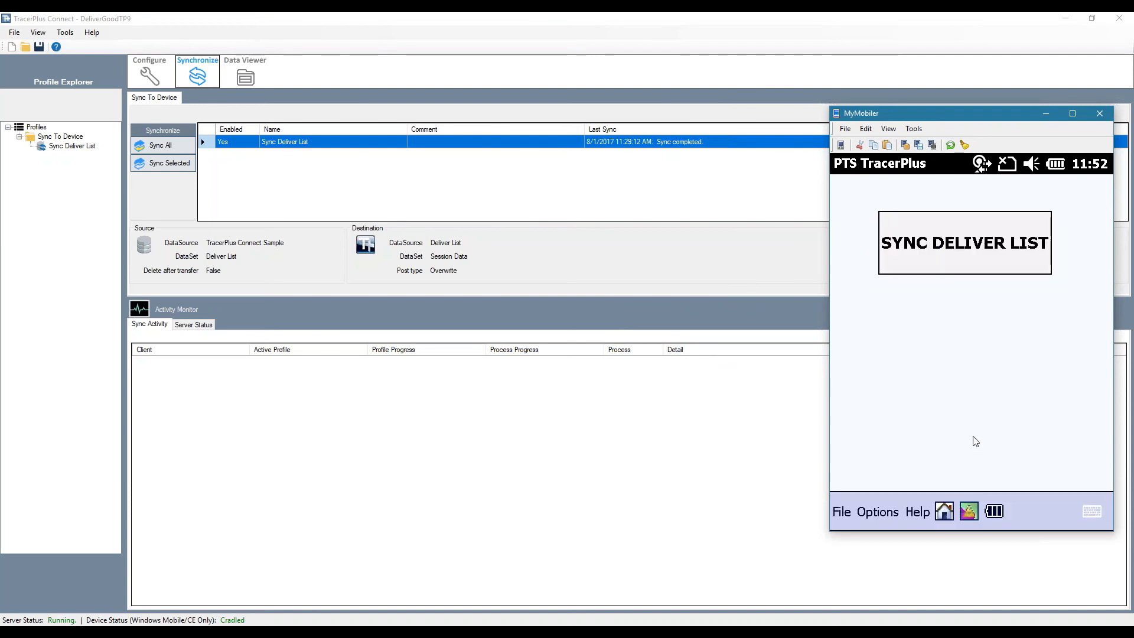
Review the synced Deliver List records and their columns in the device's data view, returning to the home screen
click(945, 518)
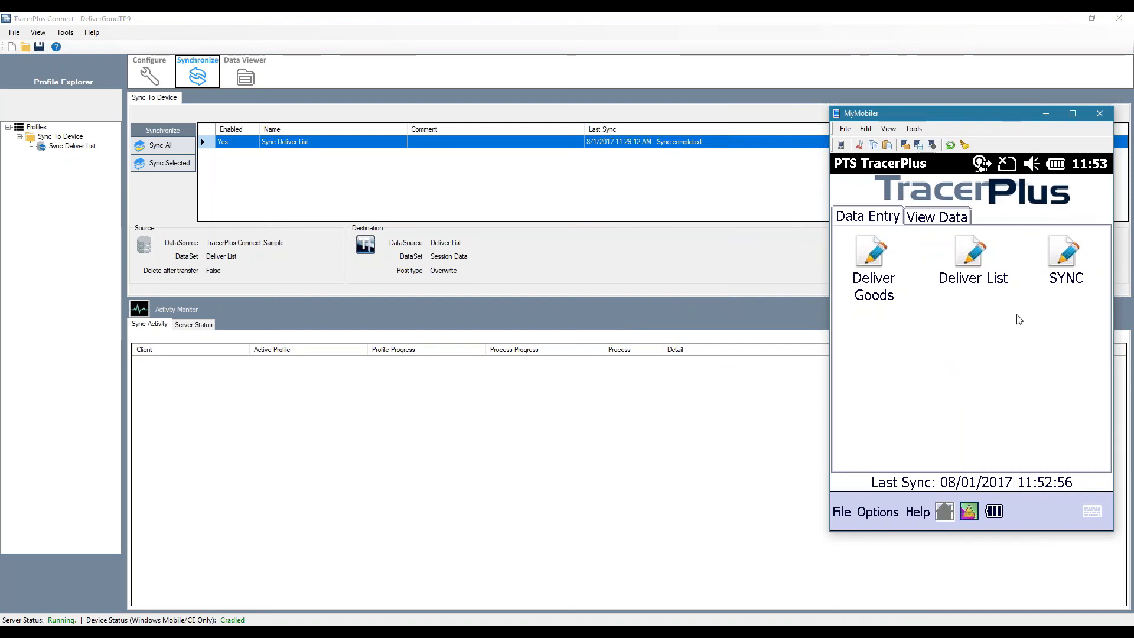
click(936, 222)
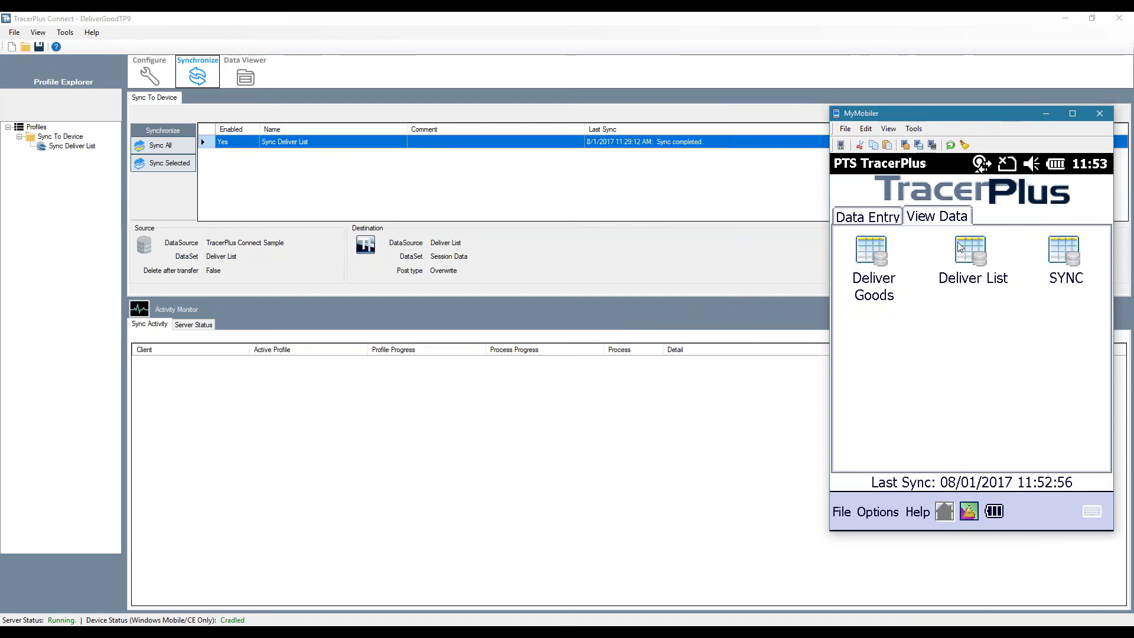
click(966, 247)
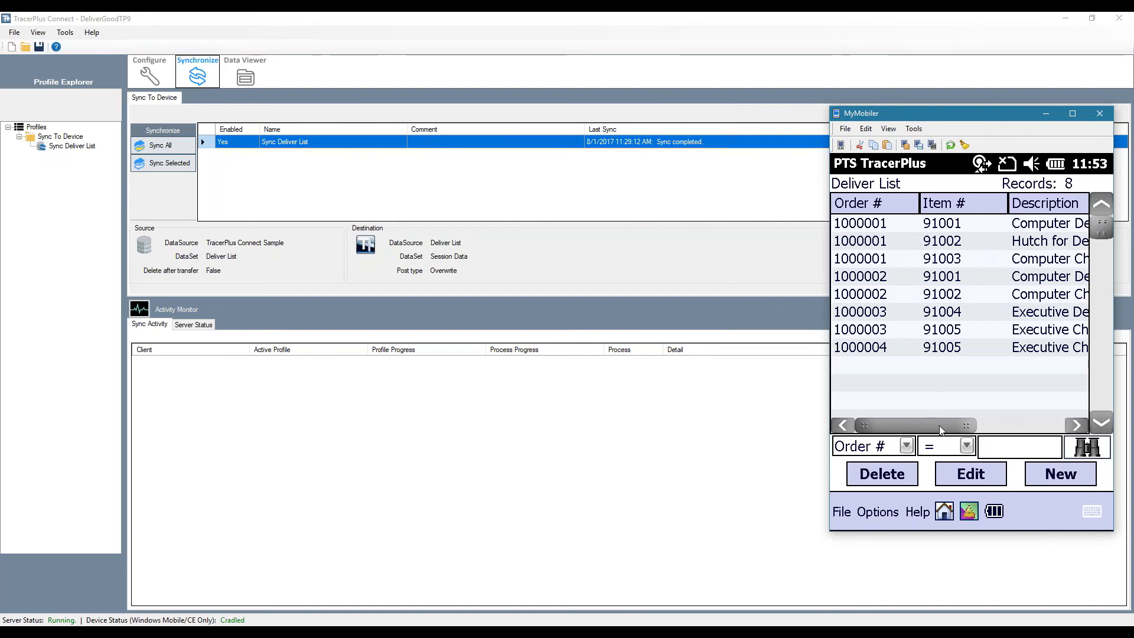
click(1011, 429)
drag(1066, 430, 875, 433)
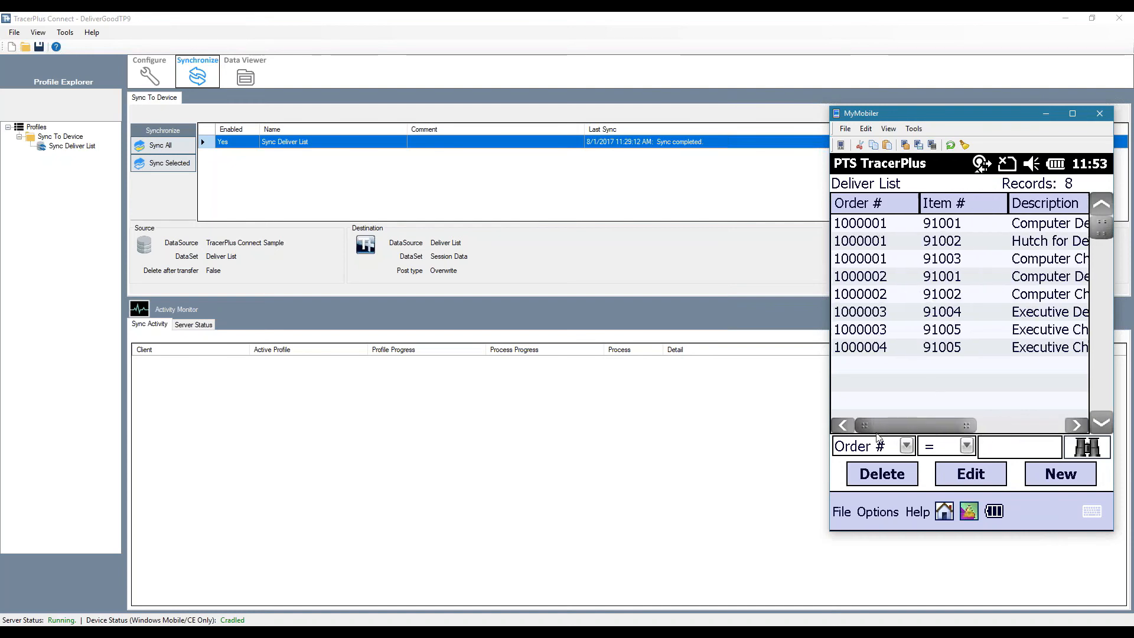
click(945, 511)
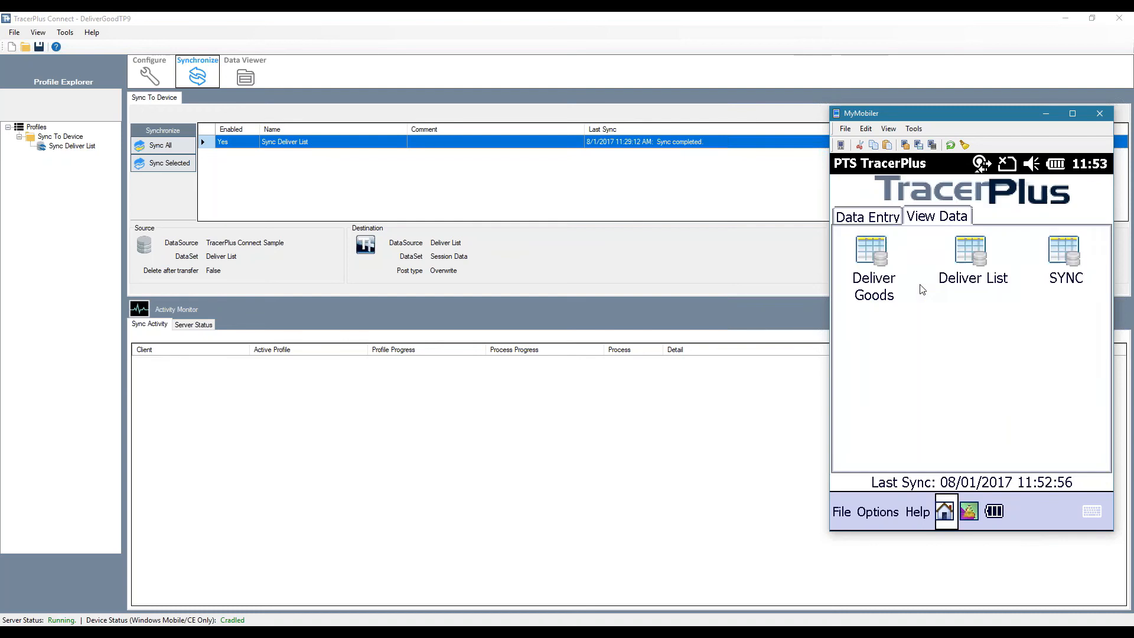
Open the Deliver Goods data entry session on the device and select the first order
click(868, 218)
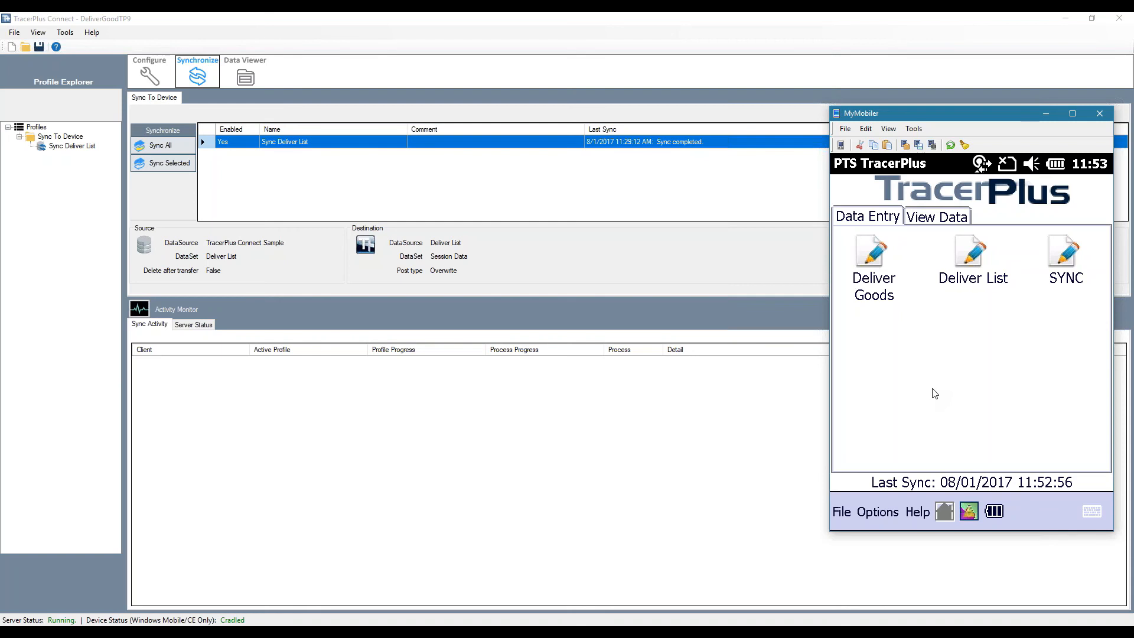
click(1020, 213)
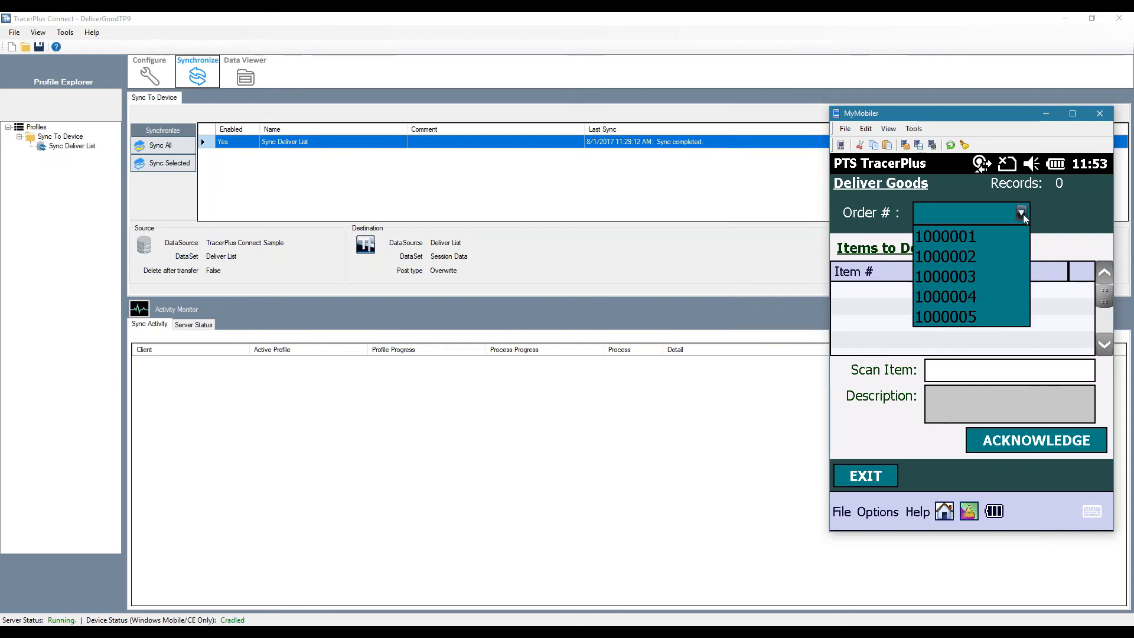
click(948, 236)
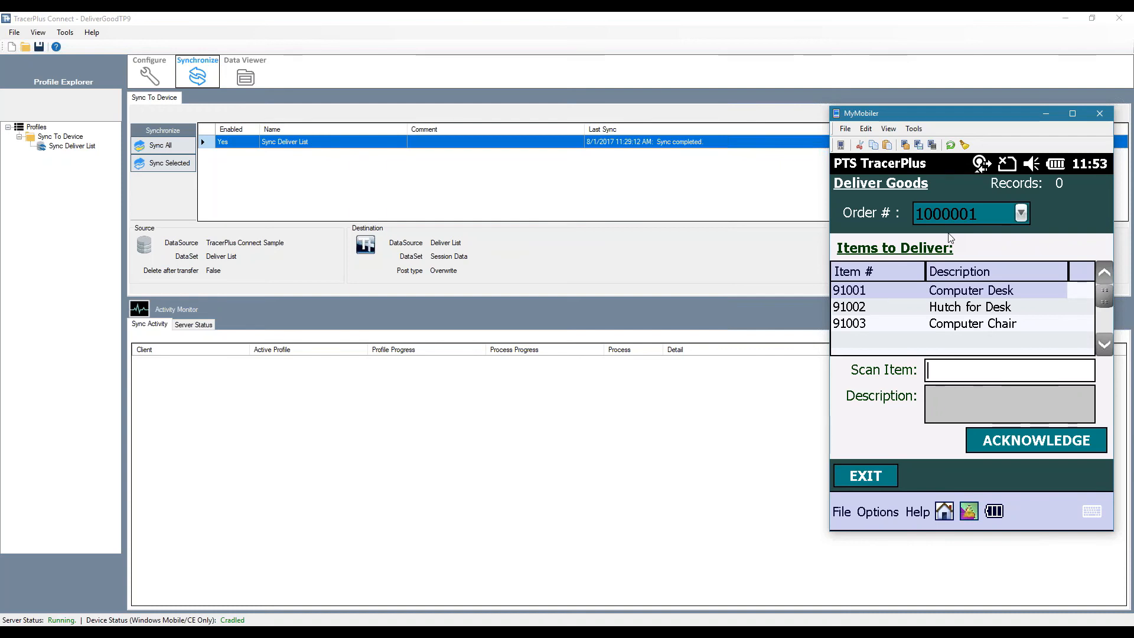
Enter items 91001, 91002 and 91003 as scanned for the selected order
text(91001)
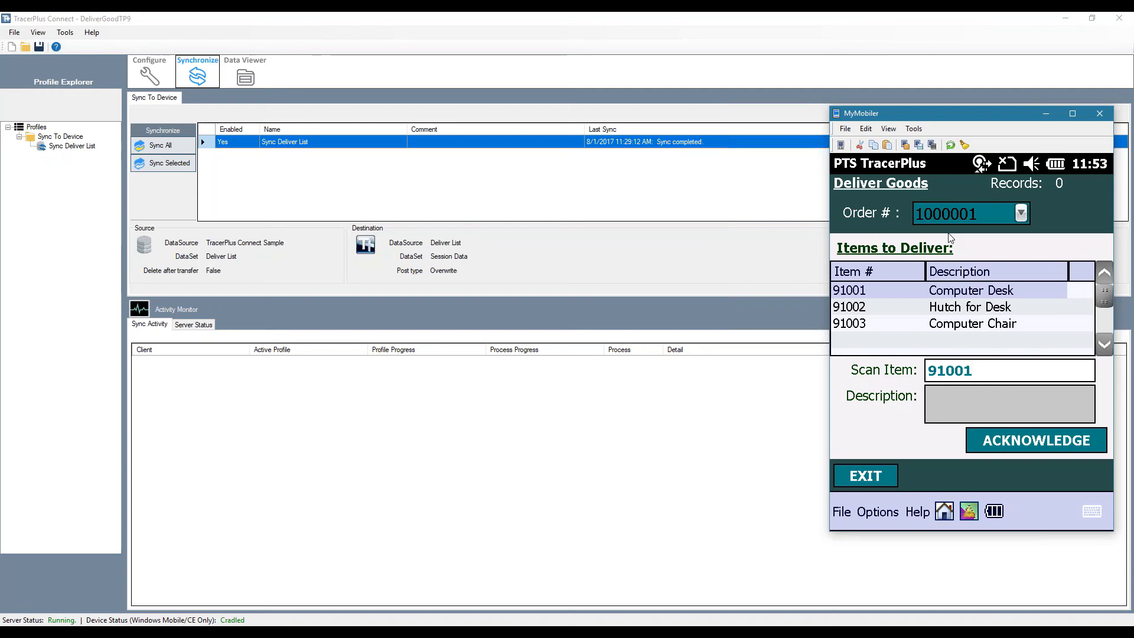
key(Return)
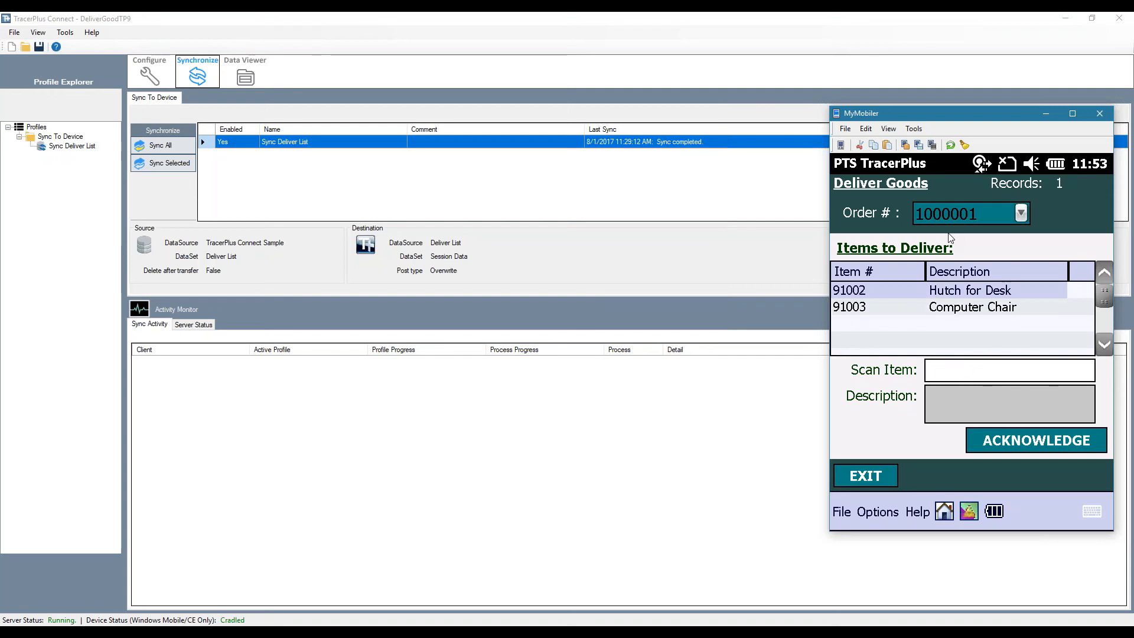
text(91002)
key(Return)
text(91003)
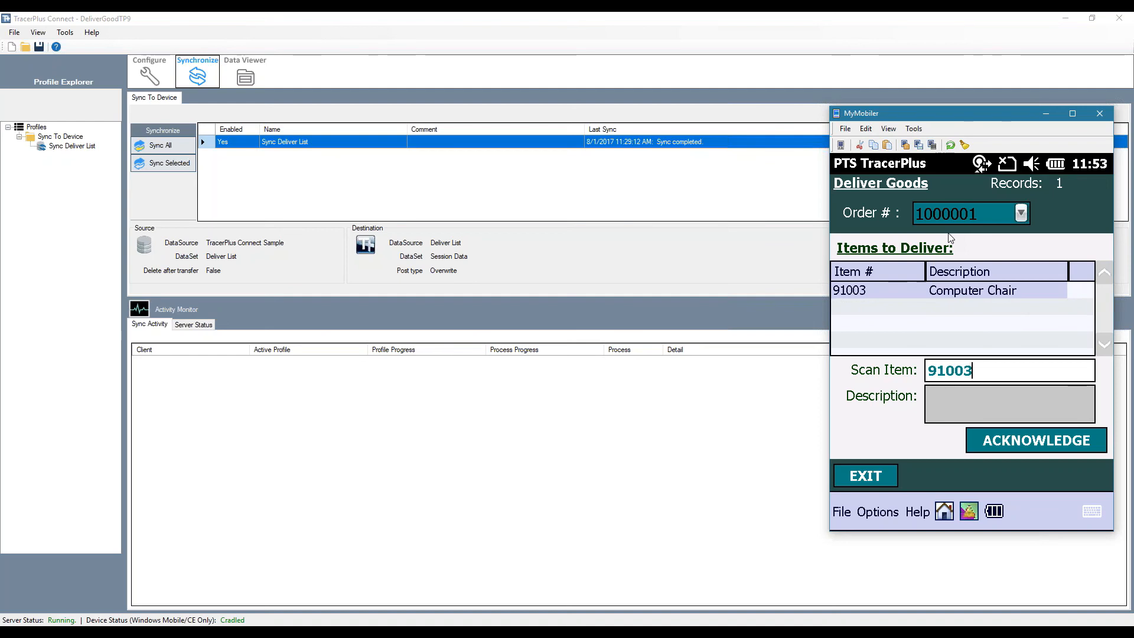
key(Return)
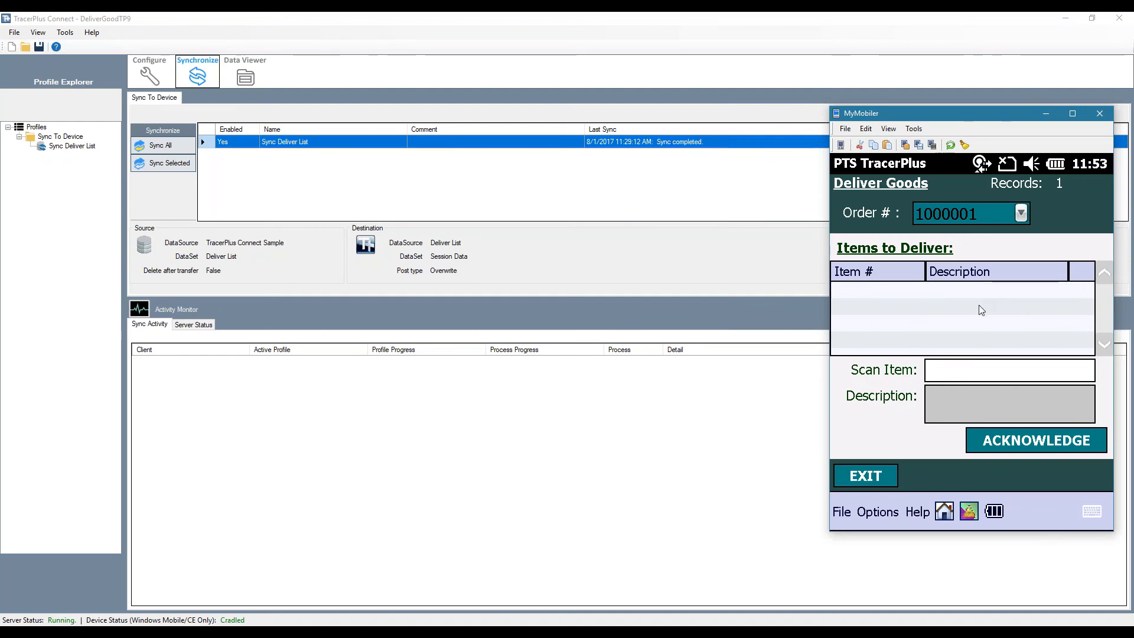
Acknowledge the delivery with a drawn signature and the recipient's printed name, and save the record
click(1025, 451)
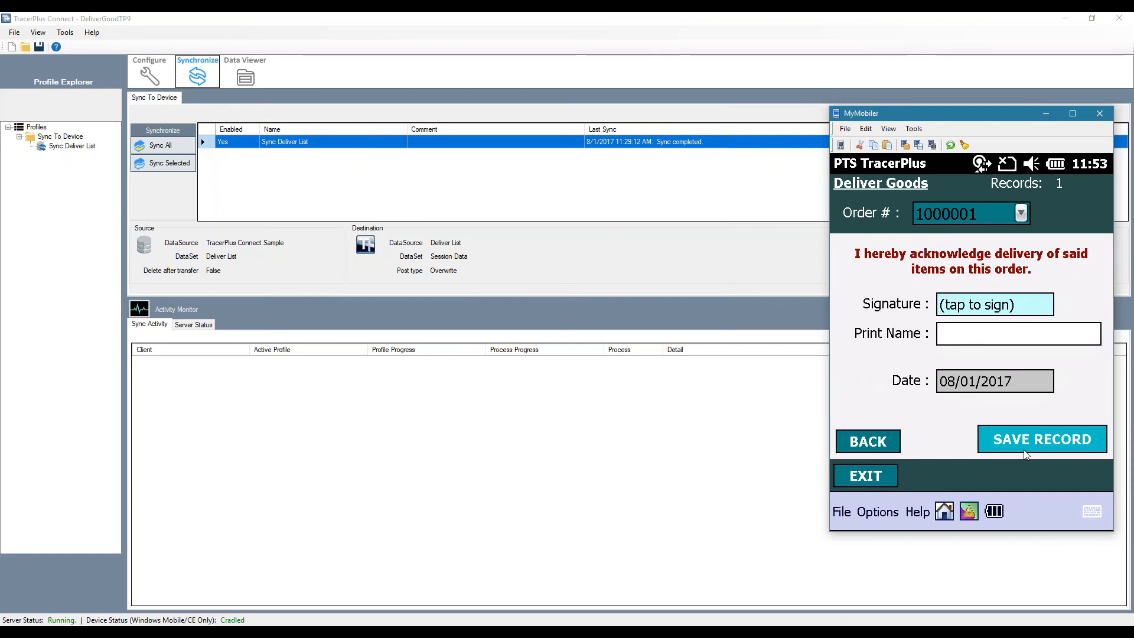
click(961, 312)
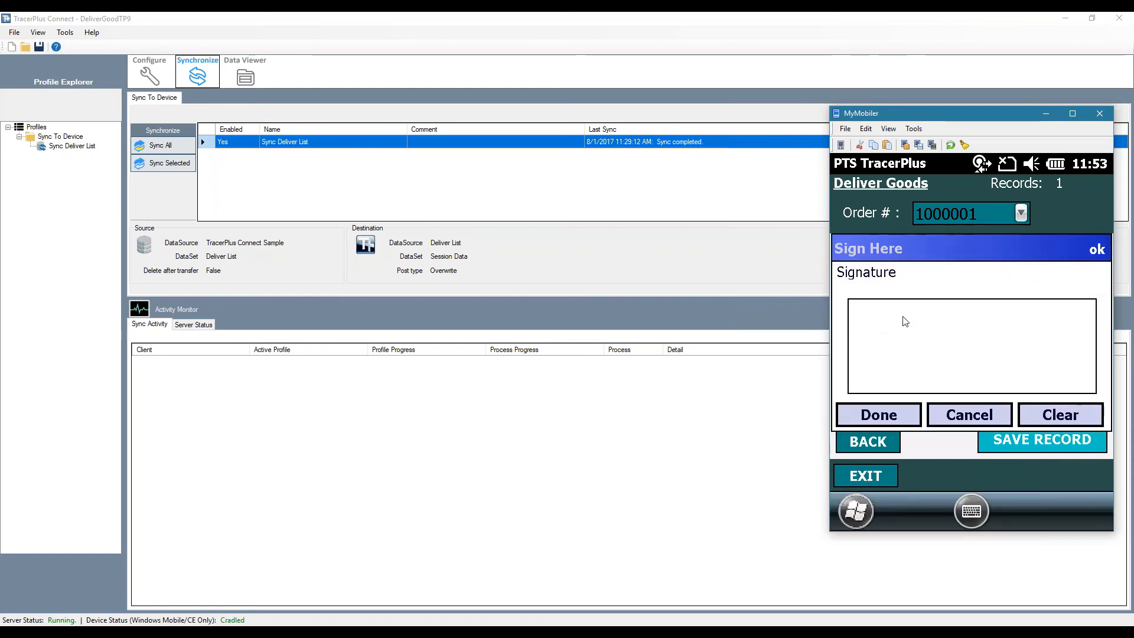
mouse_move(888, 319)
mouse_down()
mouse_move(891, 354)
mouse_move(1029, 345)
mouse_up()
click(889, 419)
click(963, 338)
text(Krae)
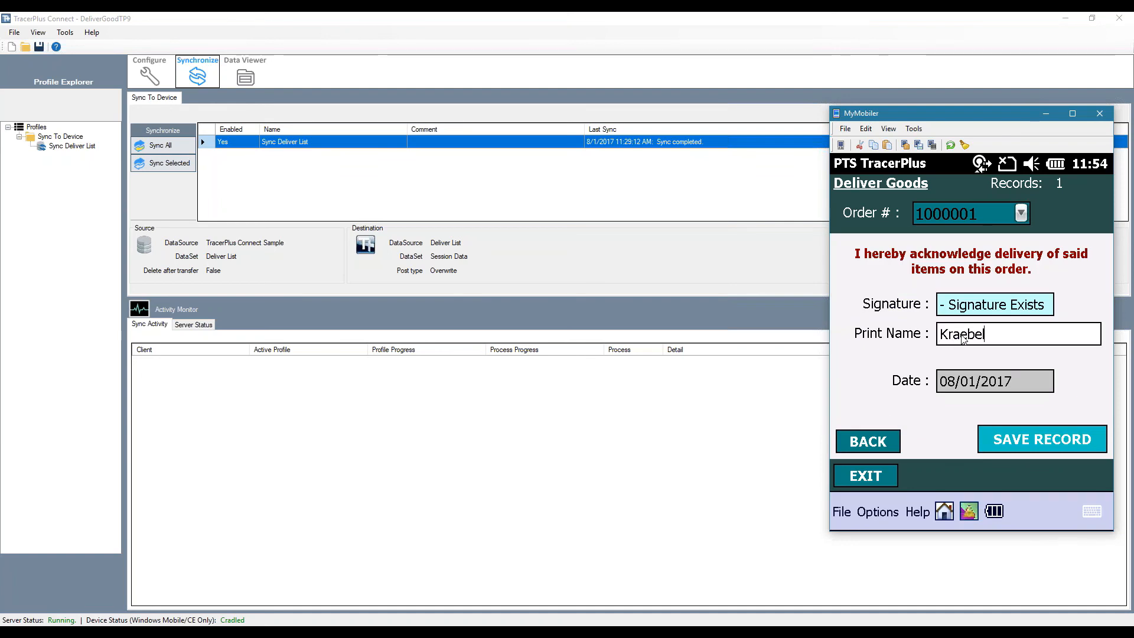
text(bel)
click(1050, 437)
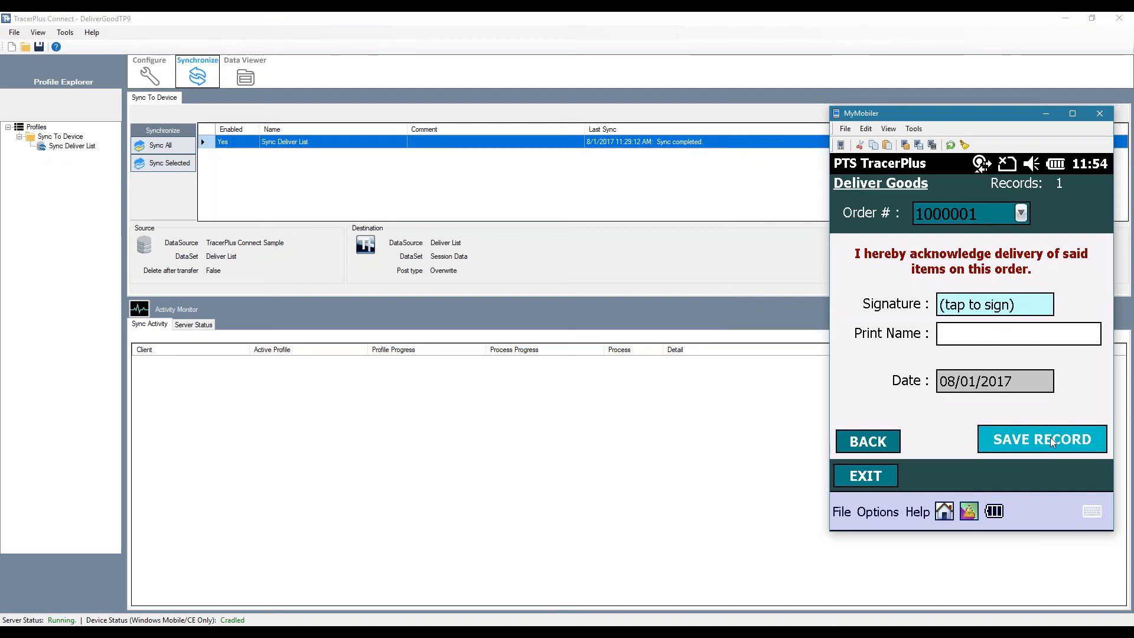
Check the second order's items and examine the delivered flags and dates in the device's Deliver List data
click(1021, 218)
click(972, 256)
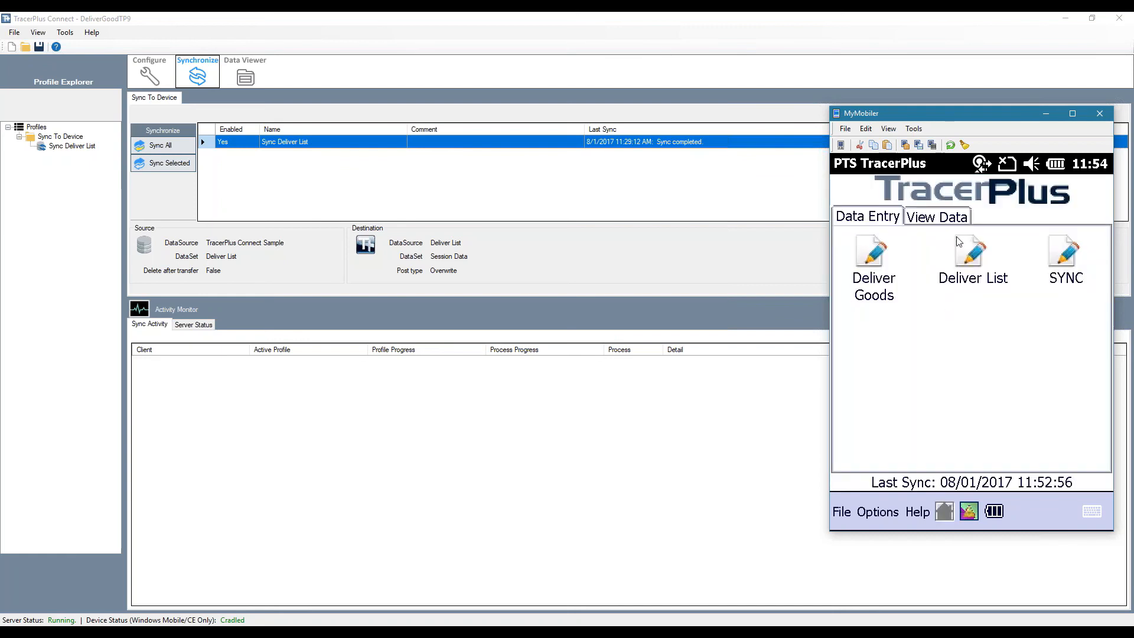
click(944, 219)
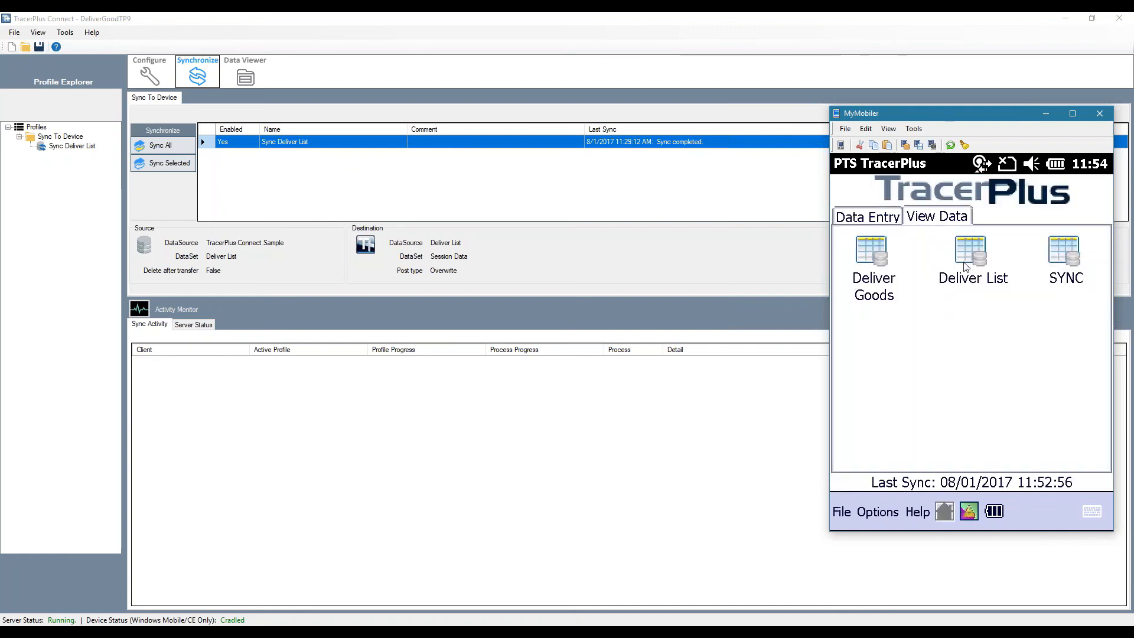
click(965, 267)
drag(948, 426, 1063, 434)
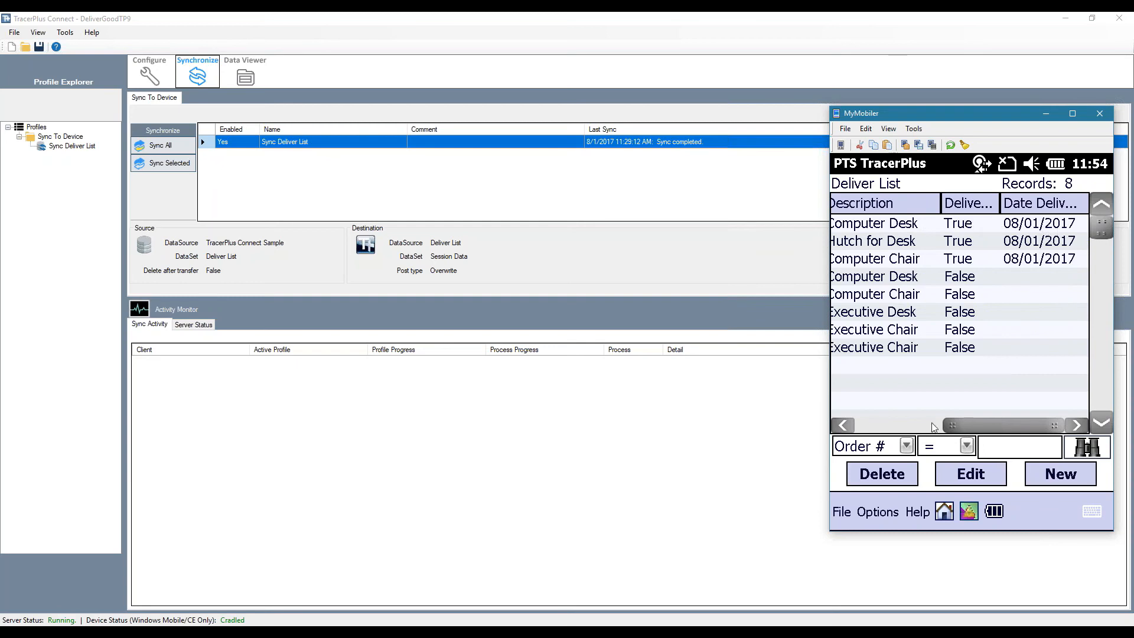
click(866, 426)
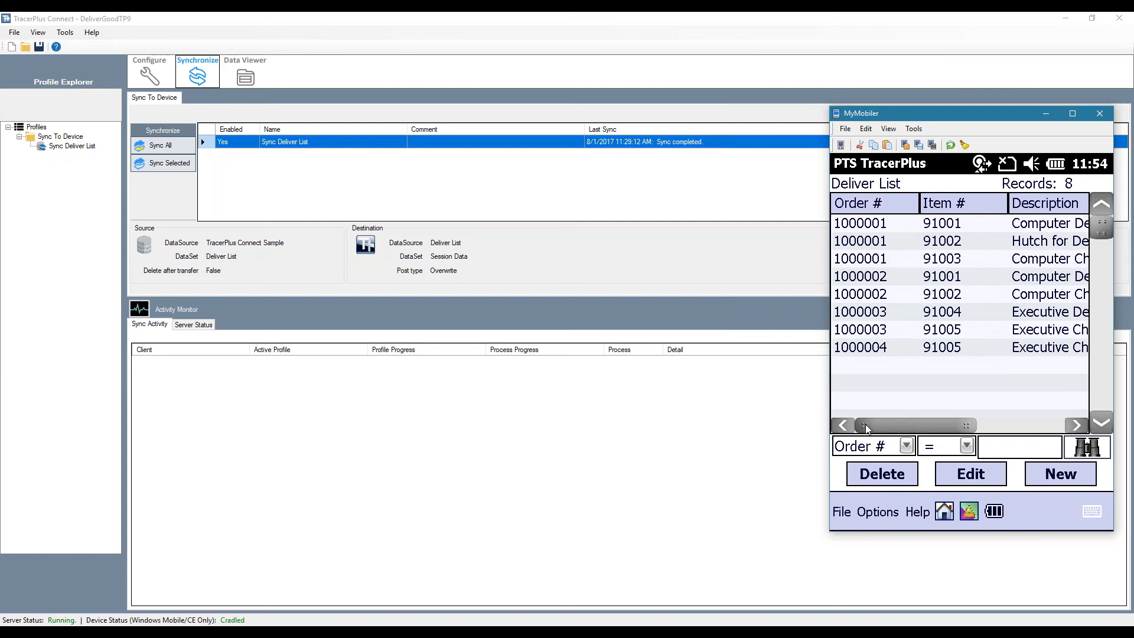
click(944, 512)
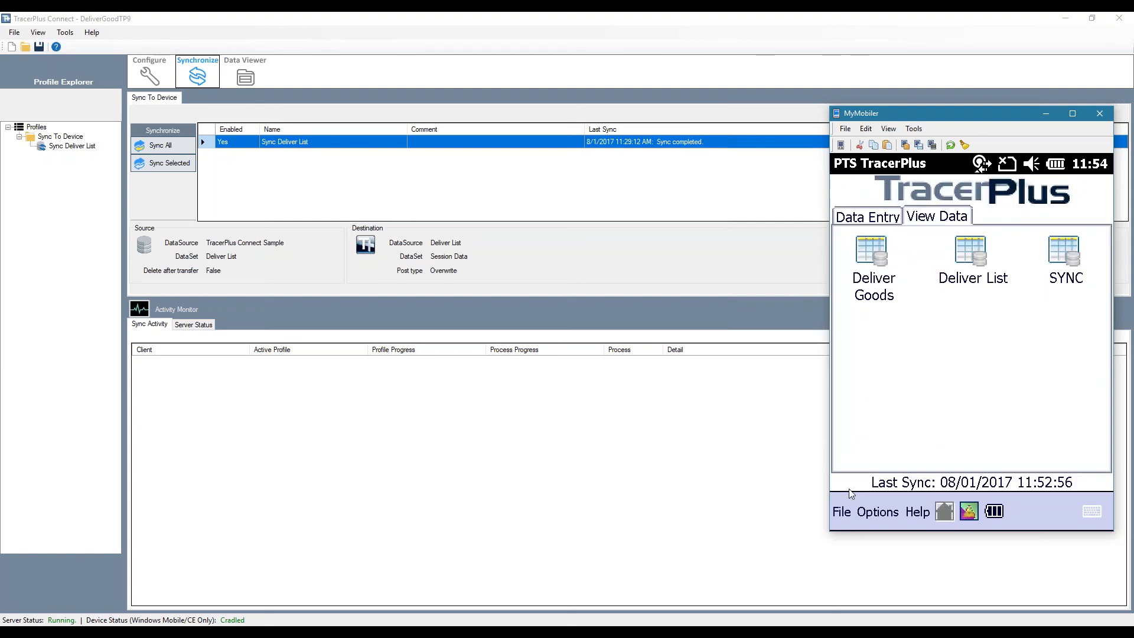
click(868, 218)
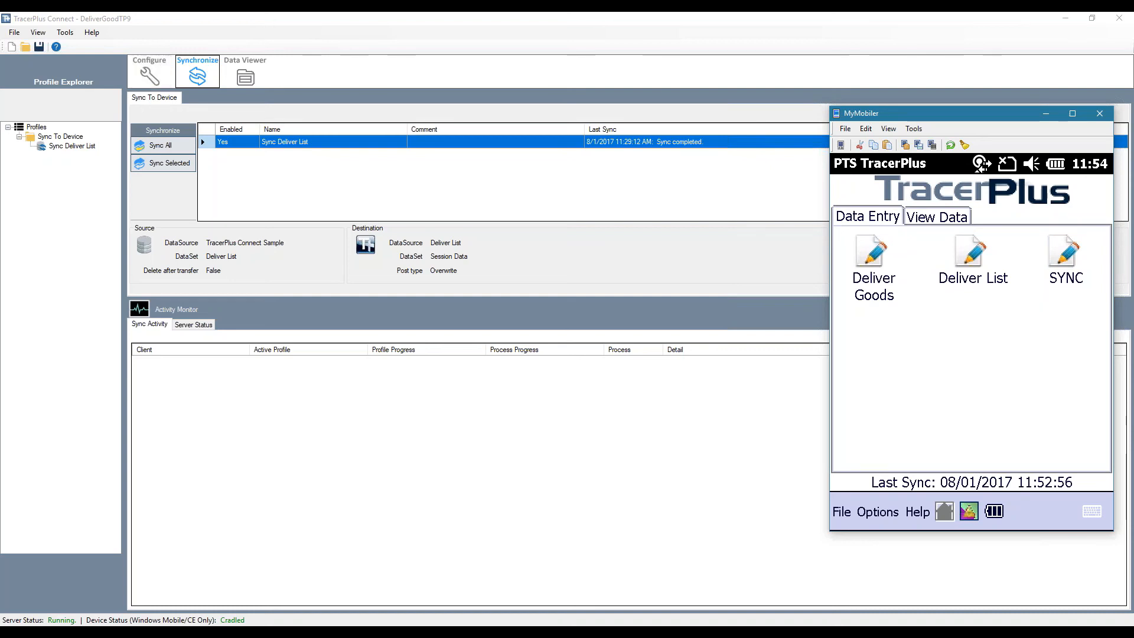
Create a sync profile in TracerPlus Connect linked to DeliverGoods.tpp and name it Sync From Device
click(1044, 112)
click(149, 72)
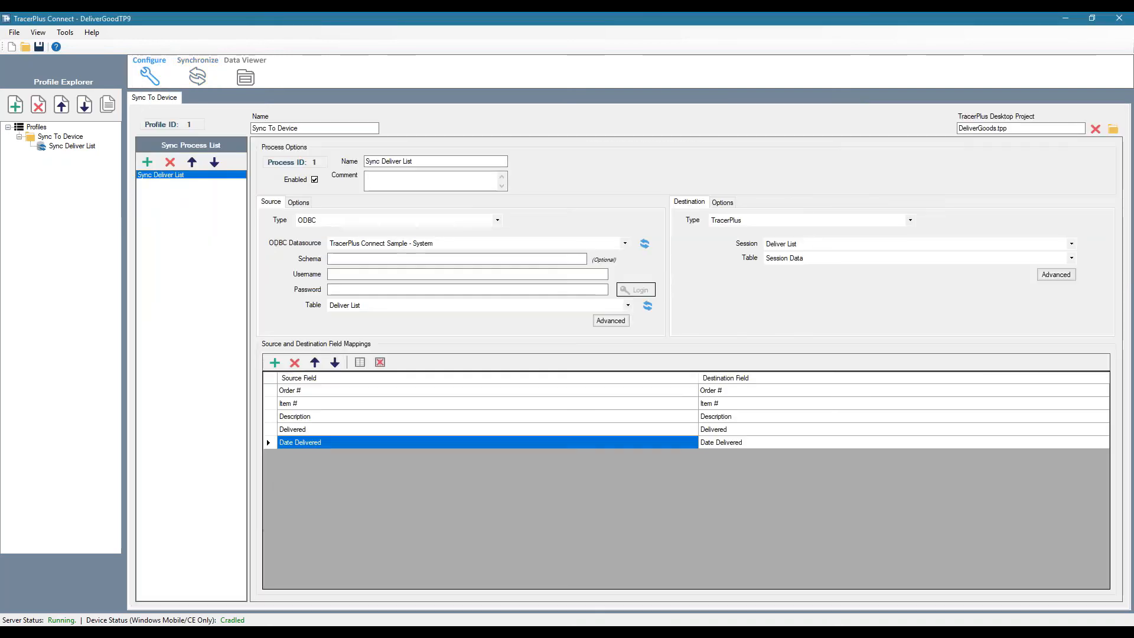
click(16, 106)
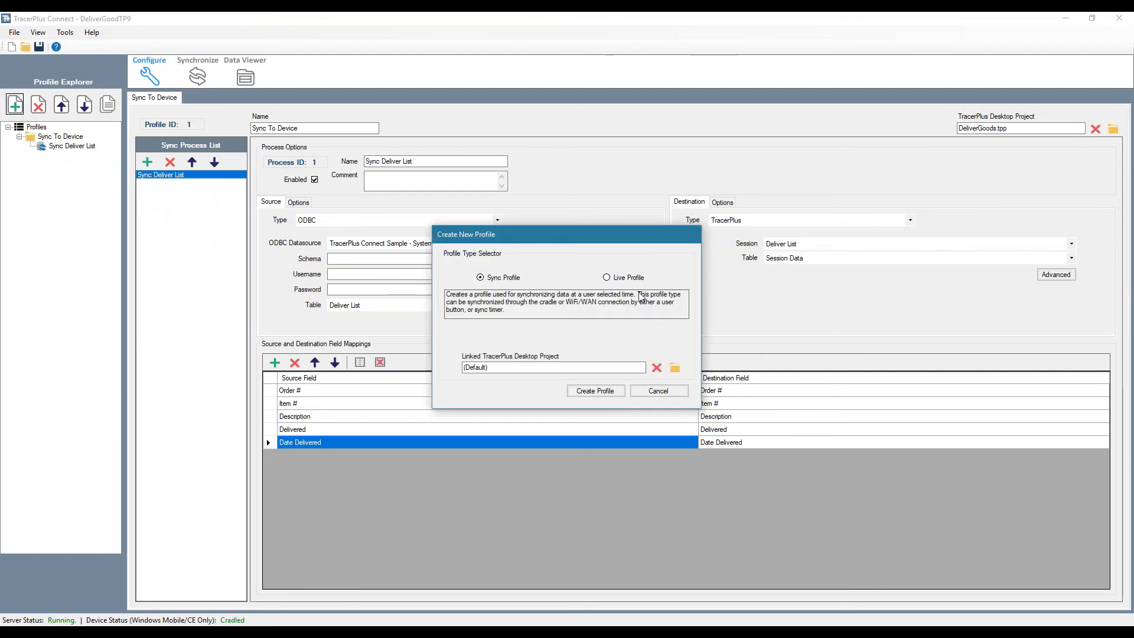
click(675, 367)
double_click(568, 325)
text(del)
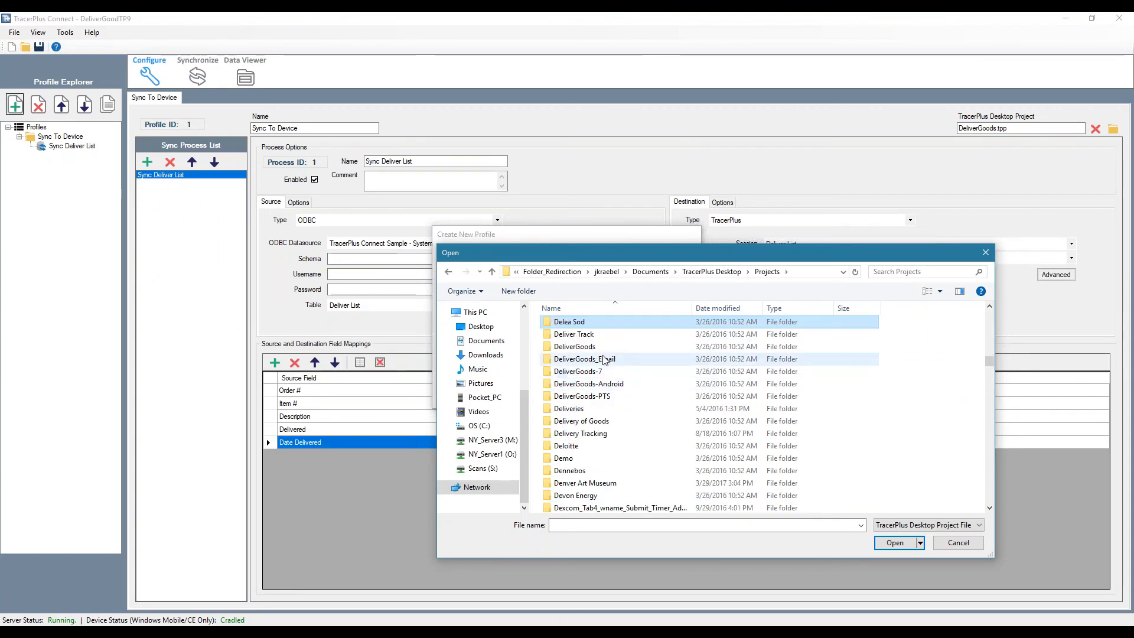
double_click(577, 346)
double_click(587, 348)
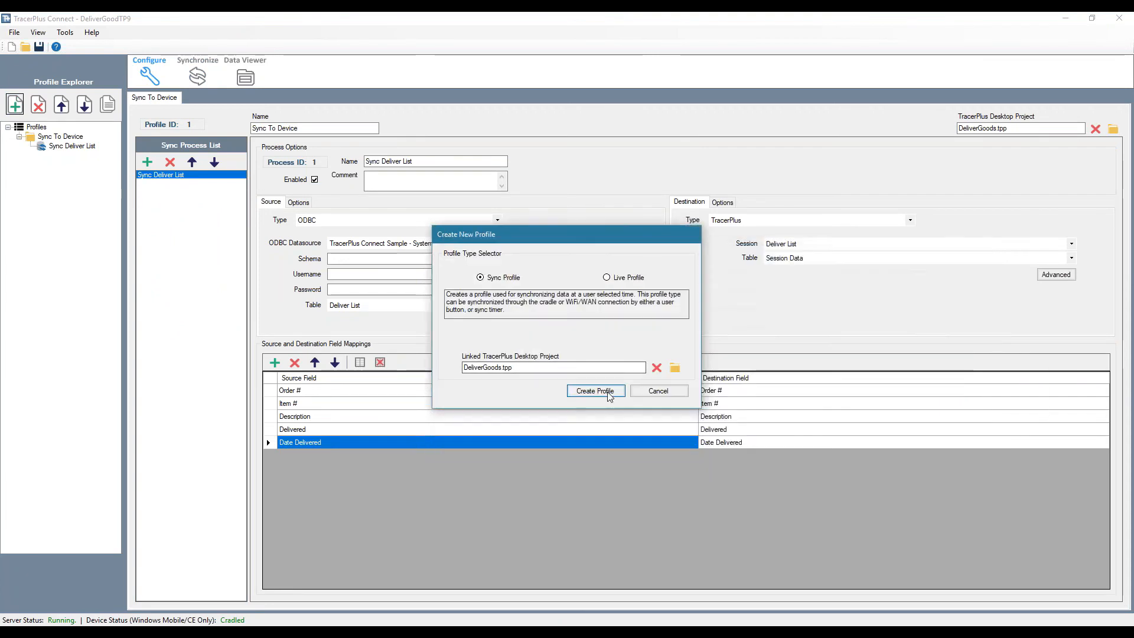
click(594, 391)
drag(303, 127, 239, 128)
text(Sync From Device)
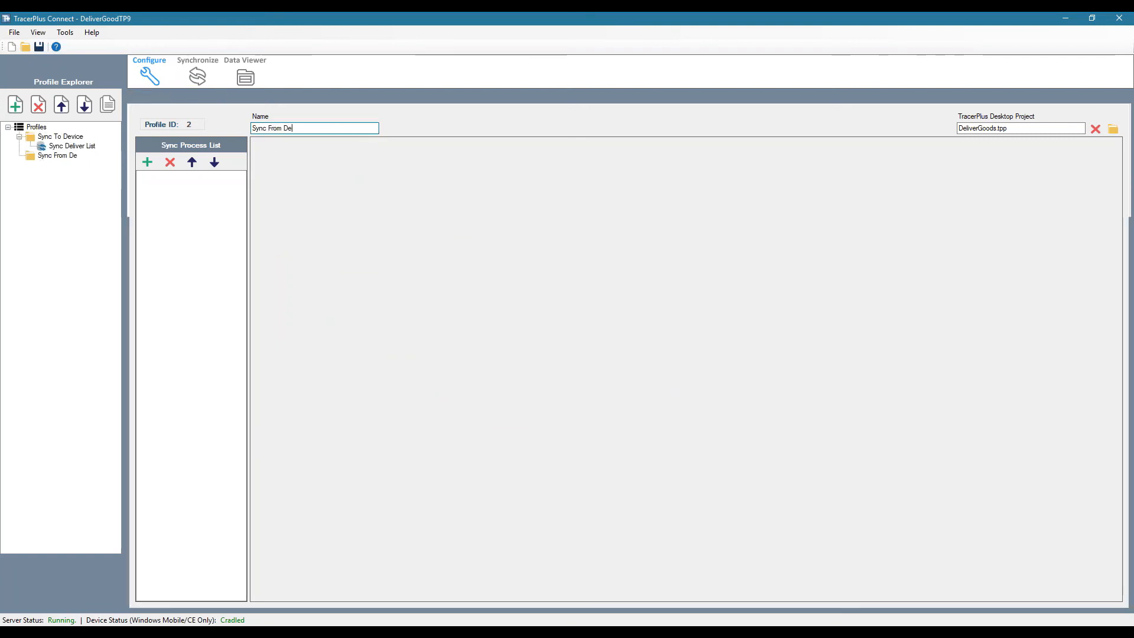
Add a process named Sync Deliveries to the Sync From Device profile
click(148, 163)
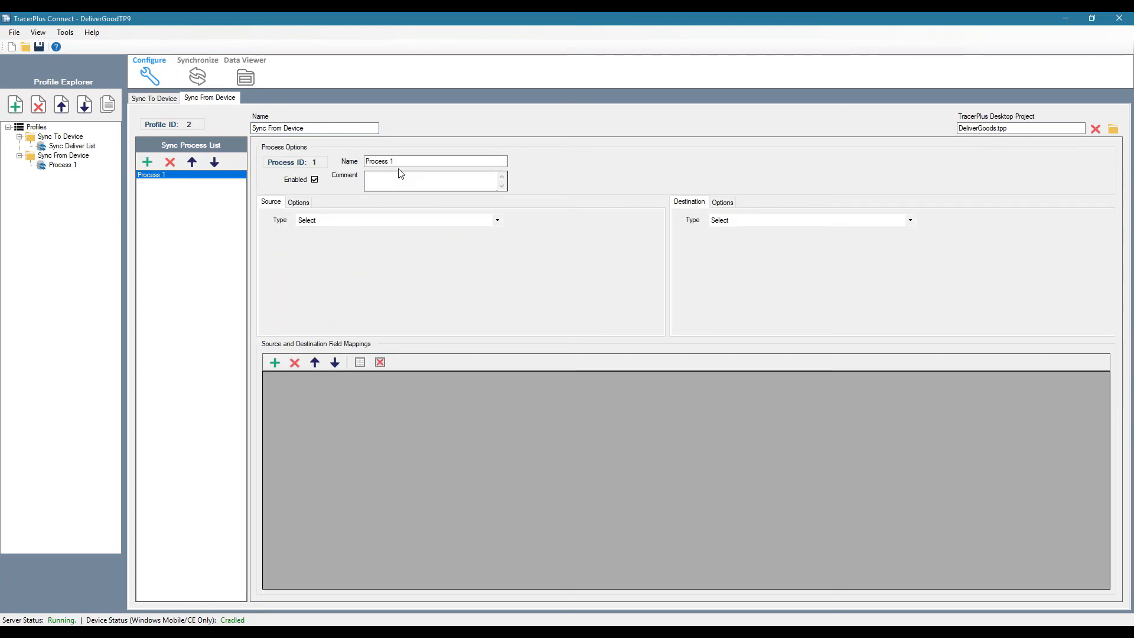
drag(395, 161, 338, 164)
text(Sync Del)
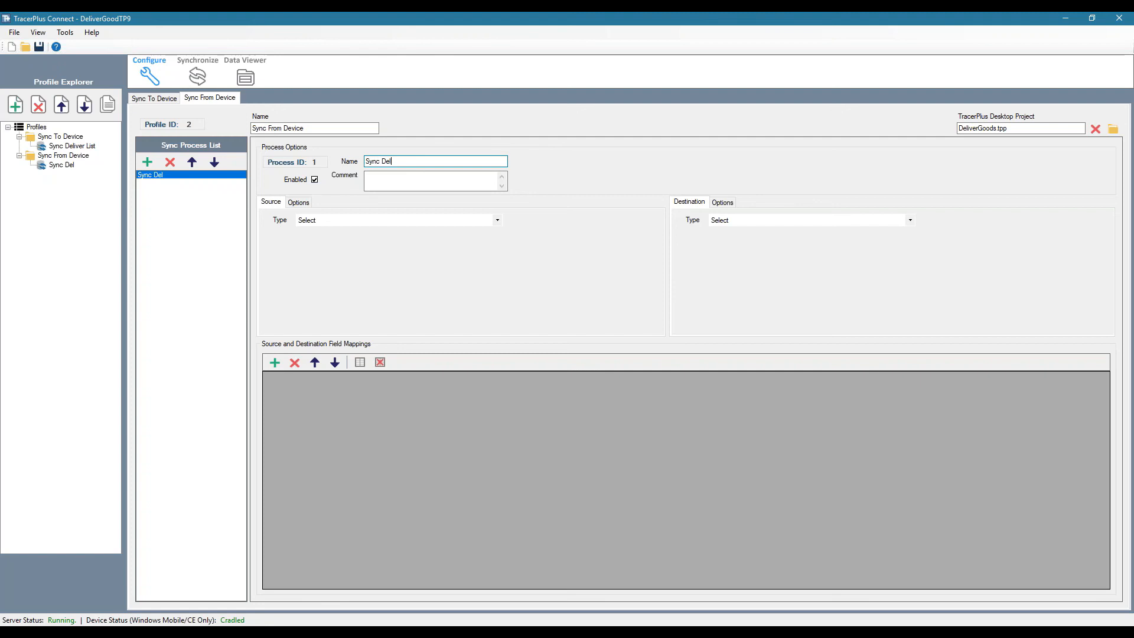
text(iveries)
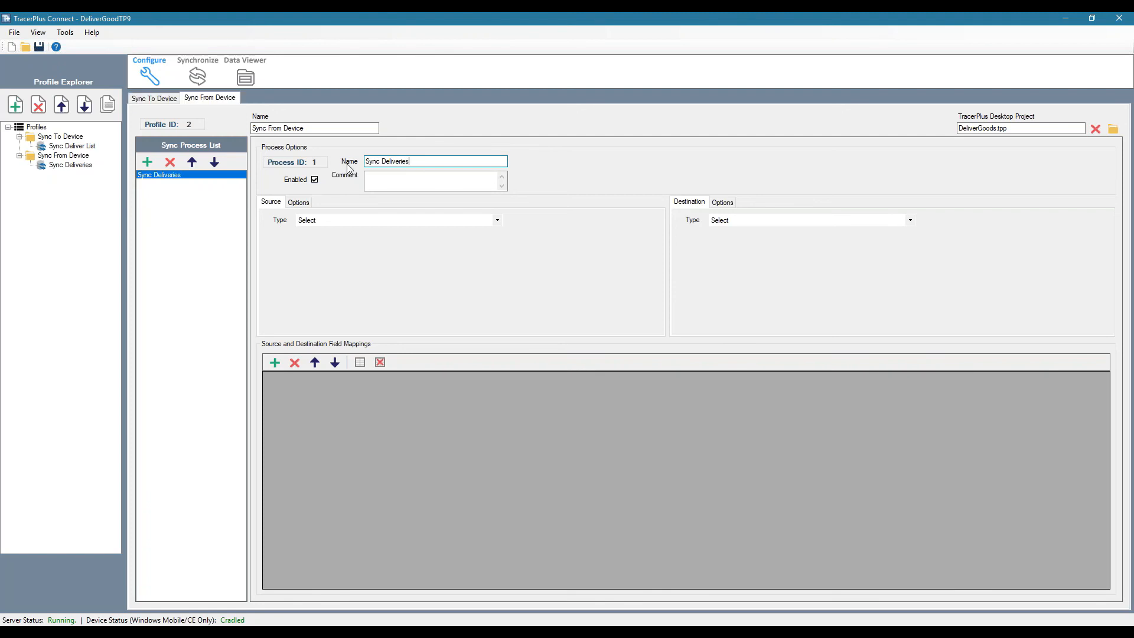
key(Tab)
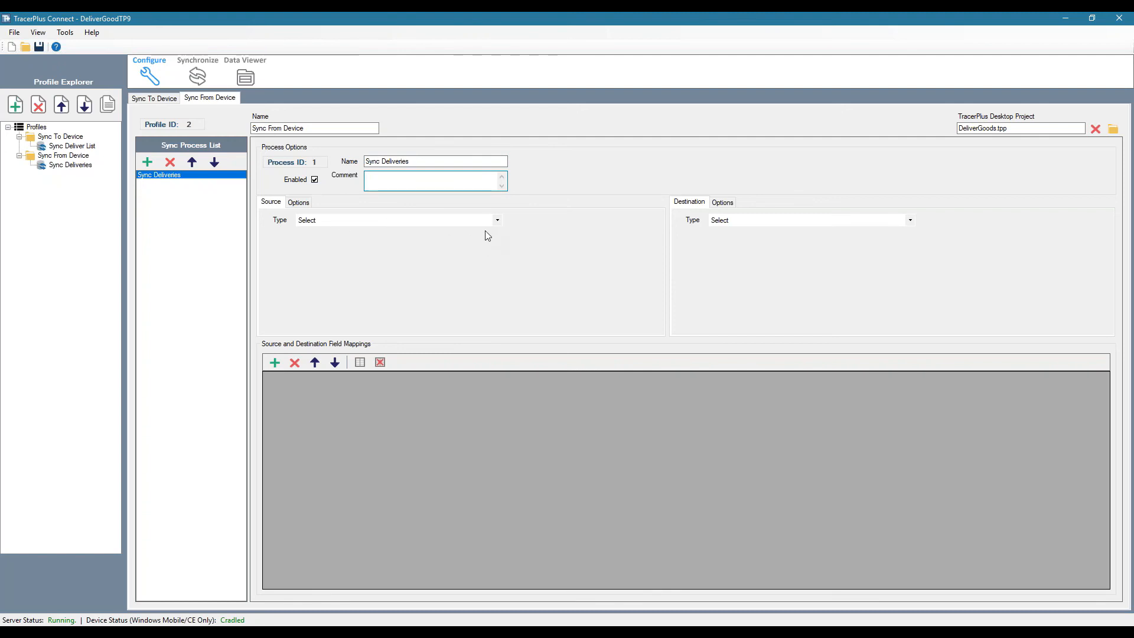
Set the process source type to TracerPlus and its destination to the Deliver Goods table in the TracerPlus Connect Sample - System ODBC datasource
click(498, 221)
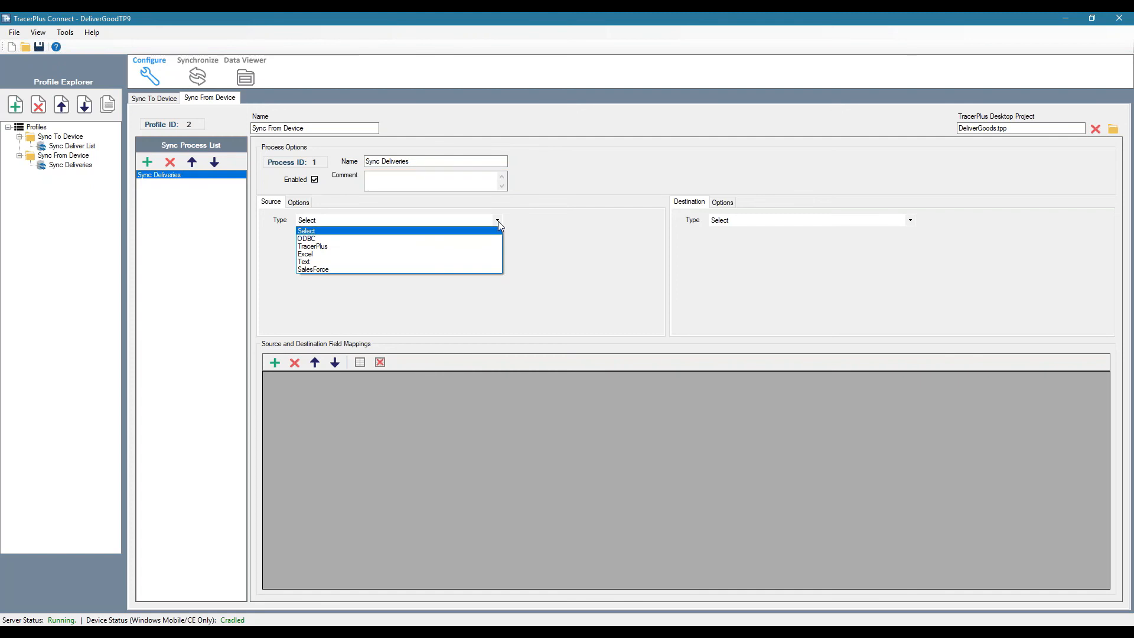
click(325, 246)
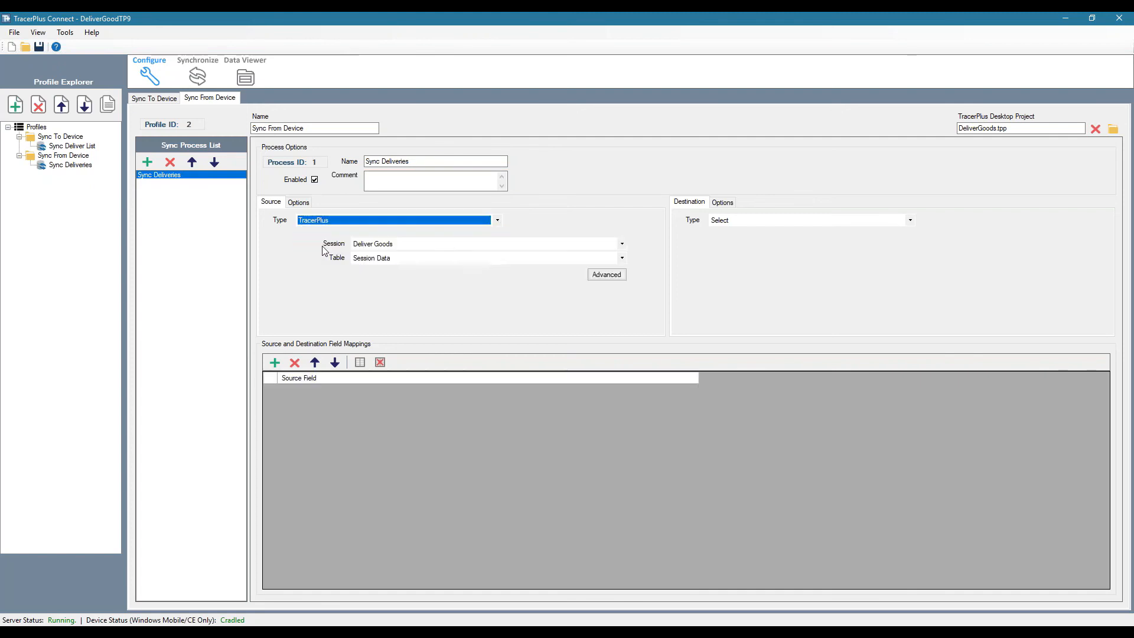
click(766, 221)
click(747, 239)
click(785, 244)
click(786, 407)
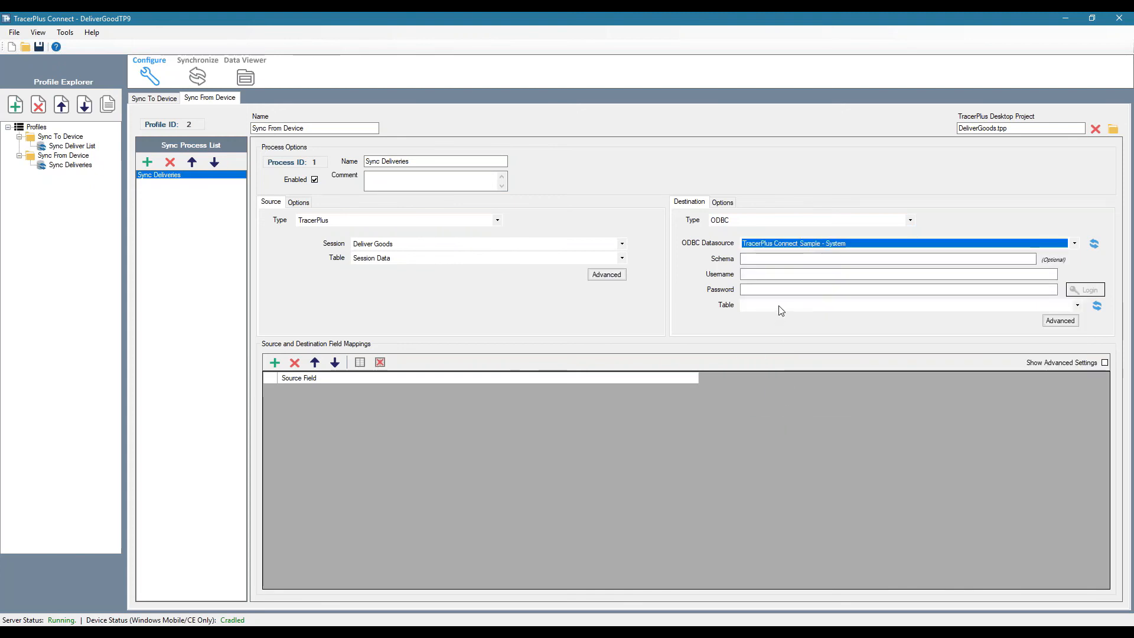
click(779, 305)
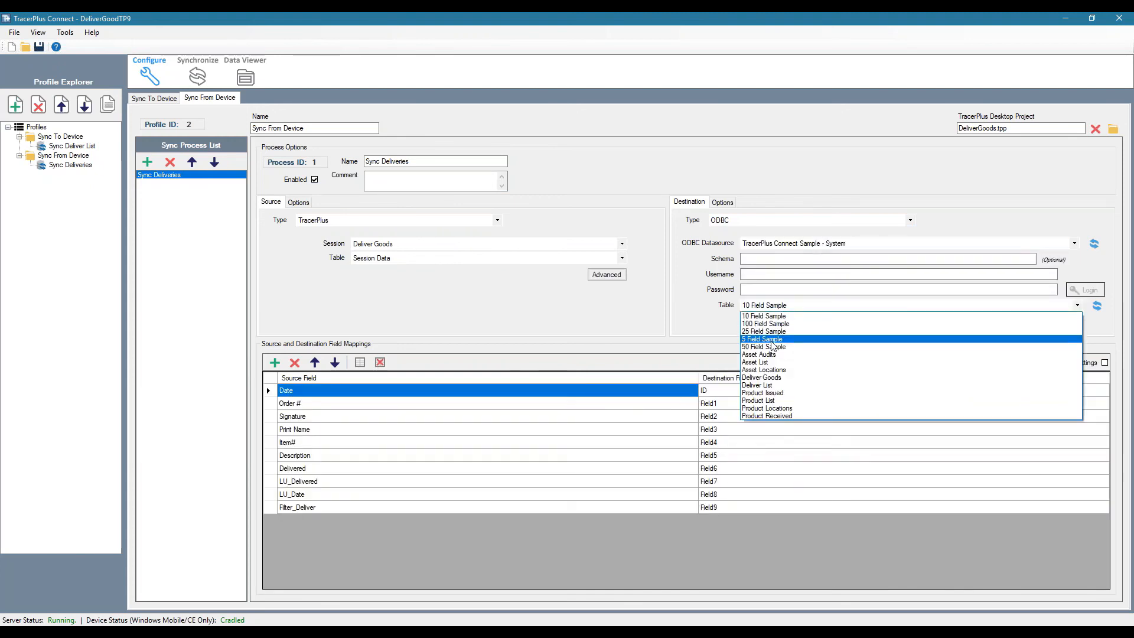
click(778, 378)
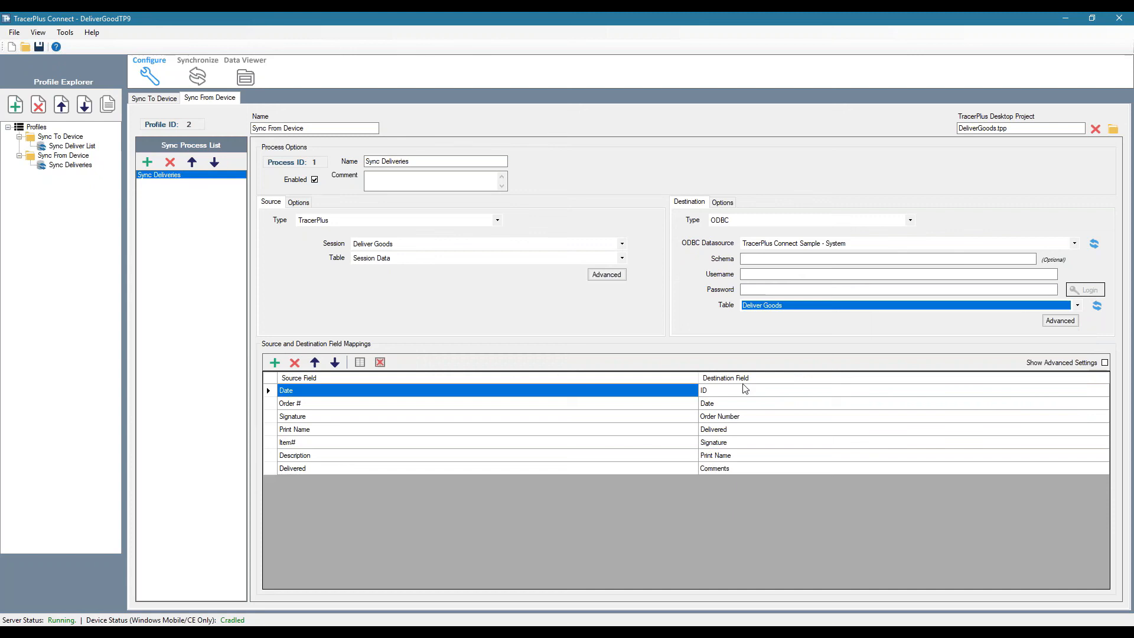
Move the ID destination field to the last row of the Sync Deliveries field mappings
click(715, 394)
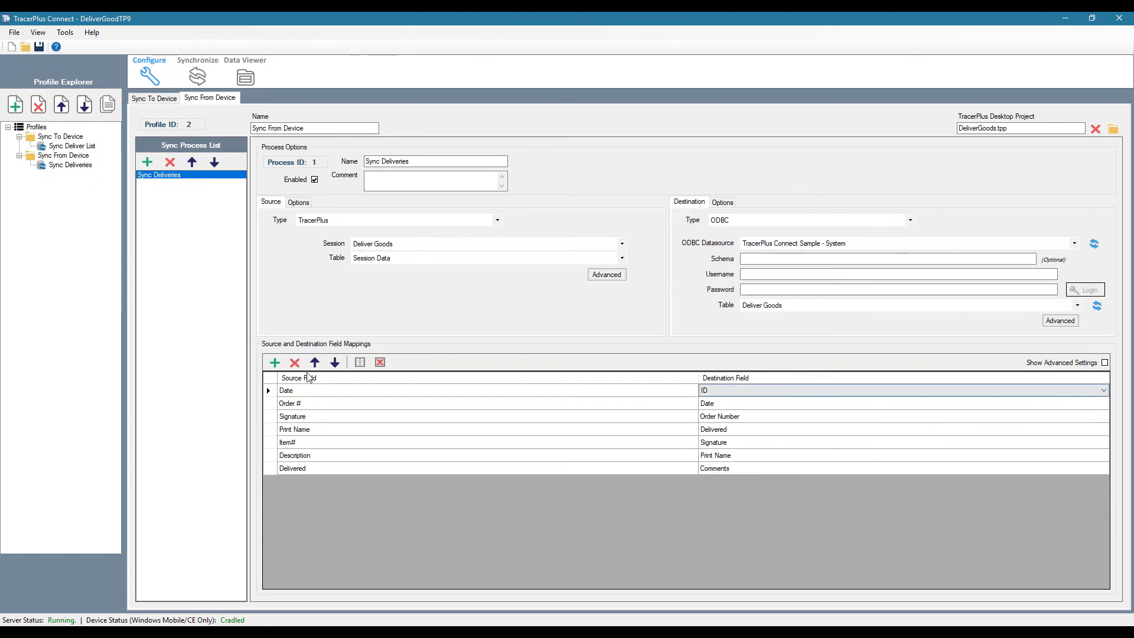
click(335, 363)
click(335, 363)
click(335, 362)
click(335, 363)
click(335, 362)
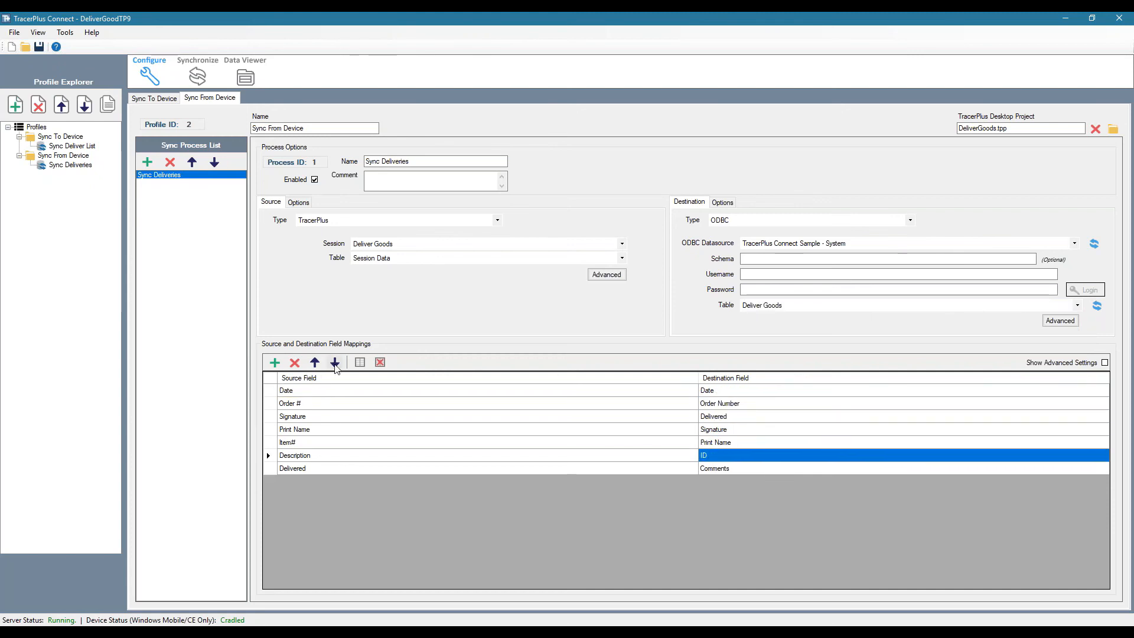
click(335, 362)
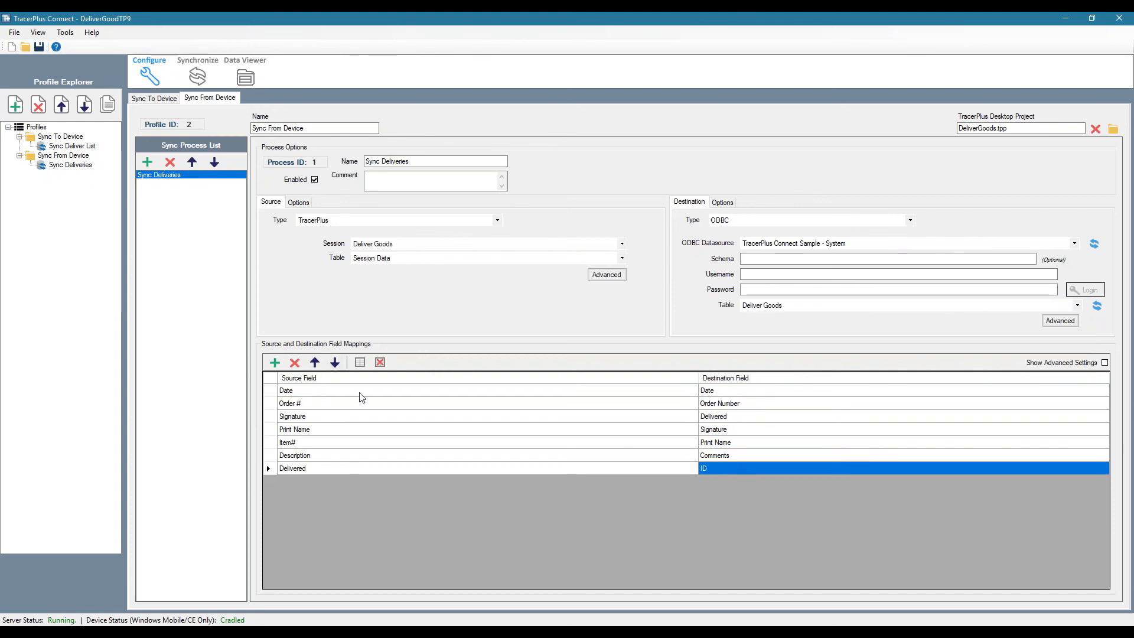
Reorder the mappings so Signature, Print Name and Delivered each line up with the destination field of the same name
click(713, 430)
click(314, 363)
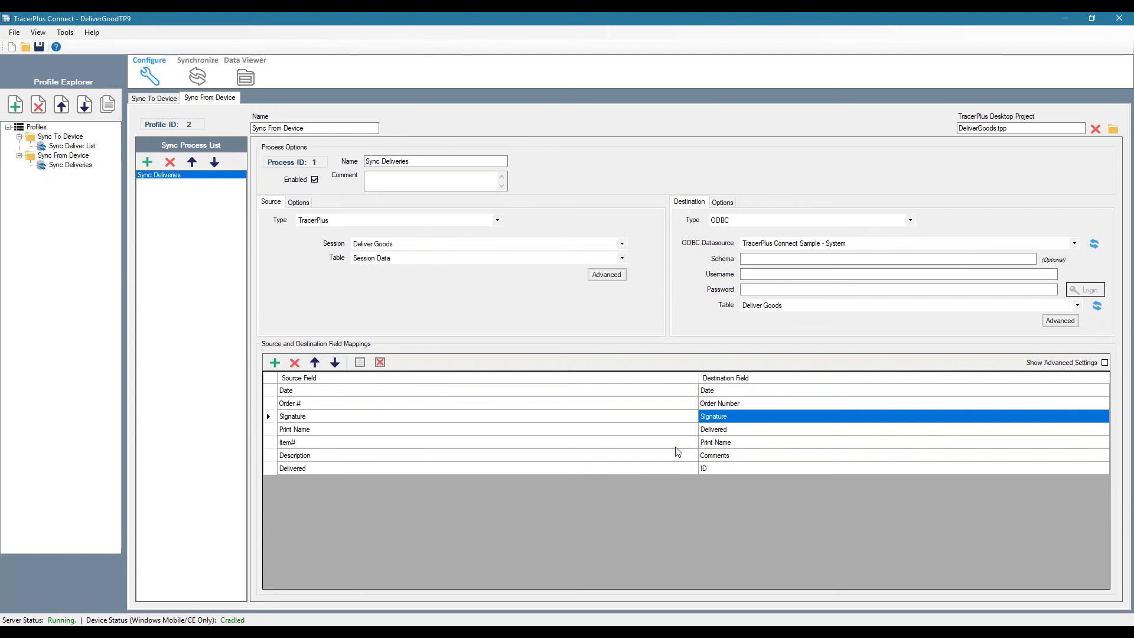
click(710, 442)
click(315, 362)
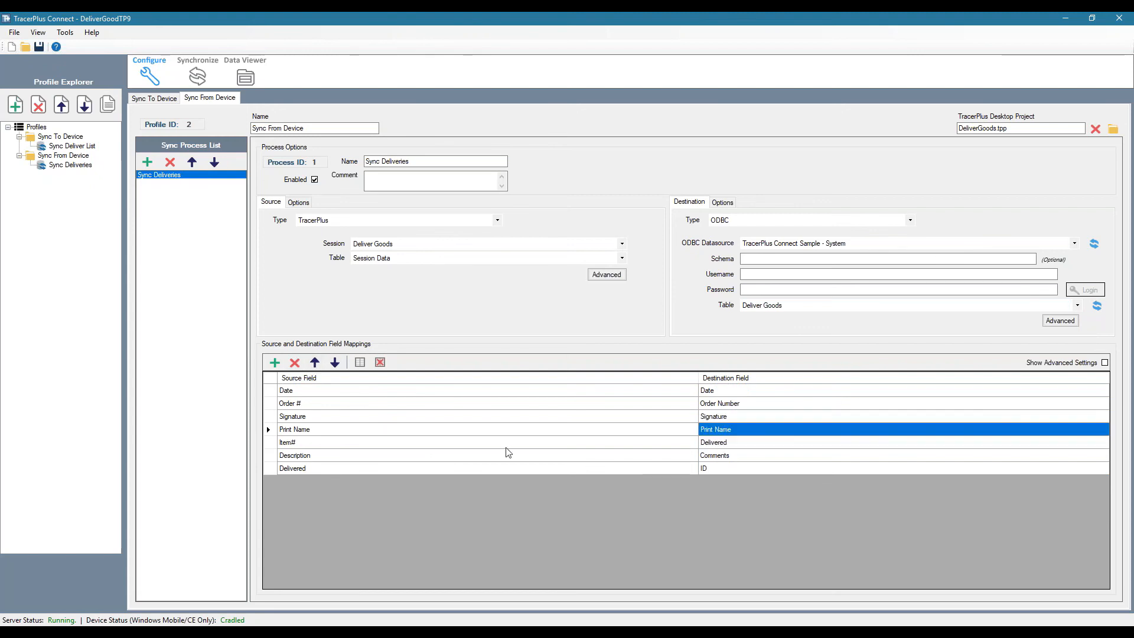
click(299, 467)
click(315, 363)
click(314, 362)
Delete the Item# to Comments and Description to ID rows from the field mappings
click(345, 461)
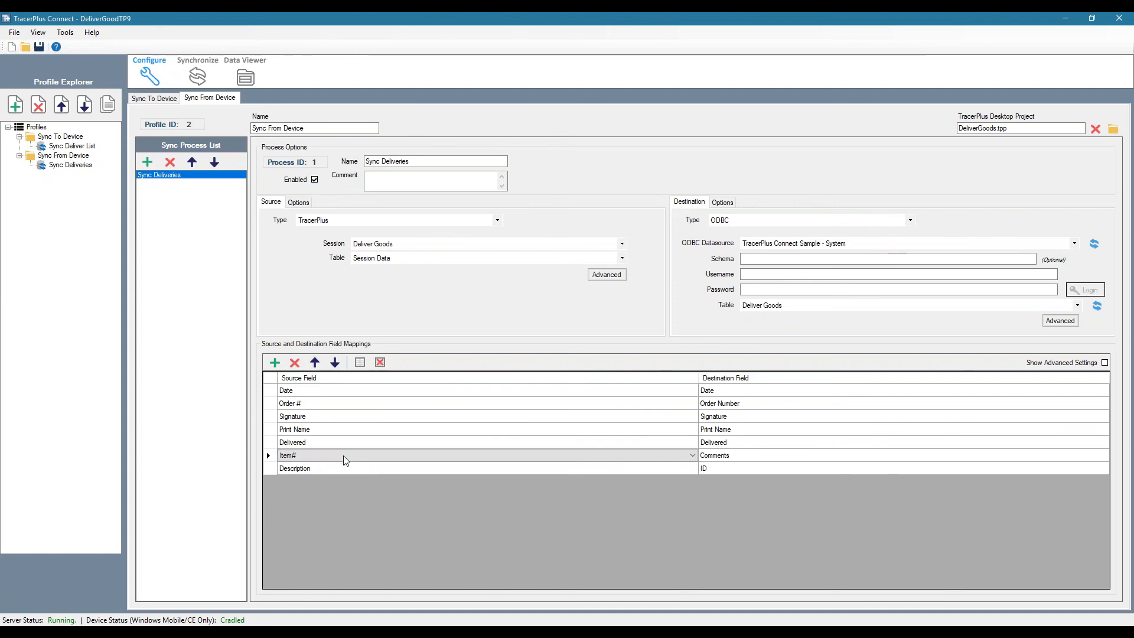
click(345, 458)
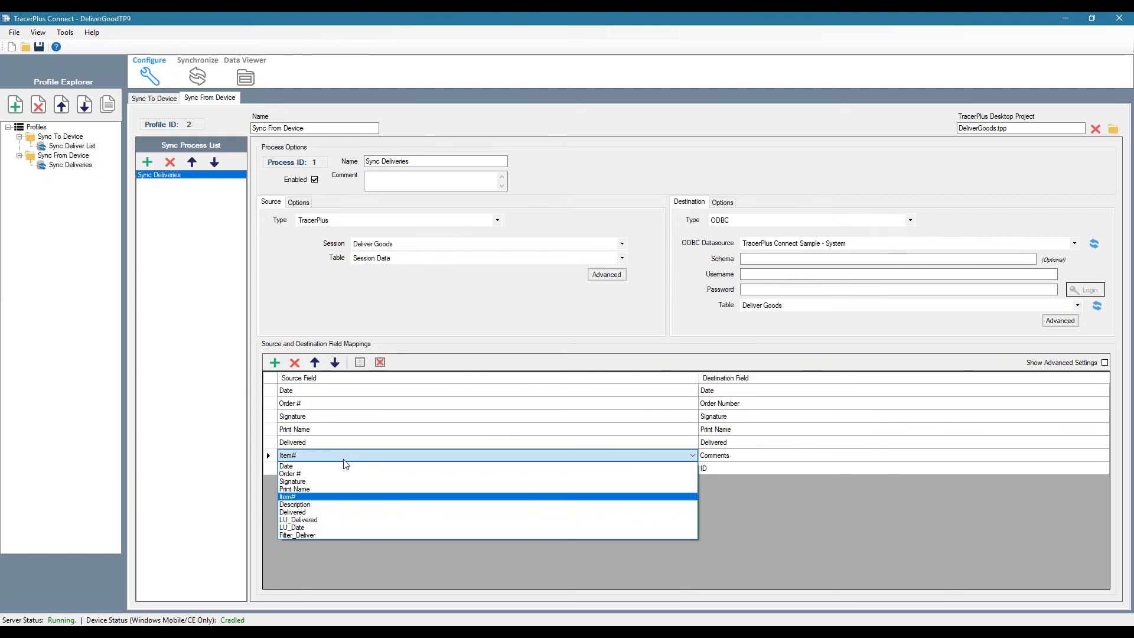
click(315, 459)
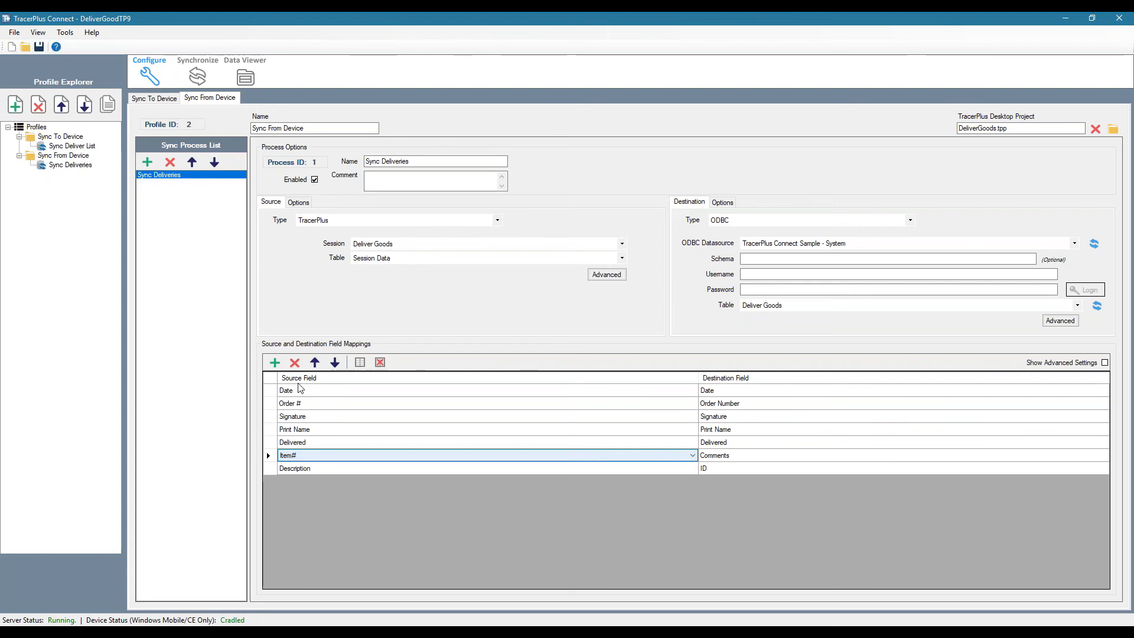
click(295, 362)
click(295, 361)
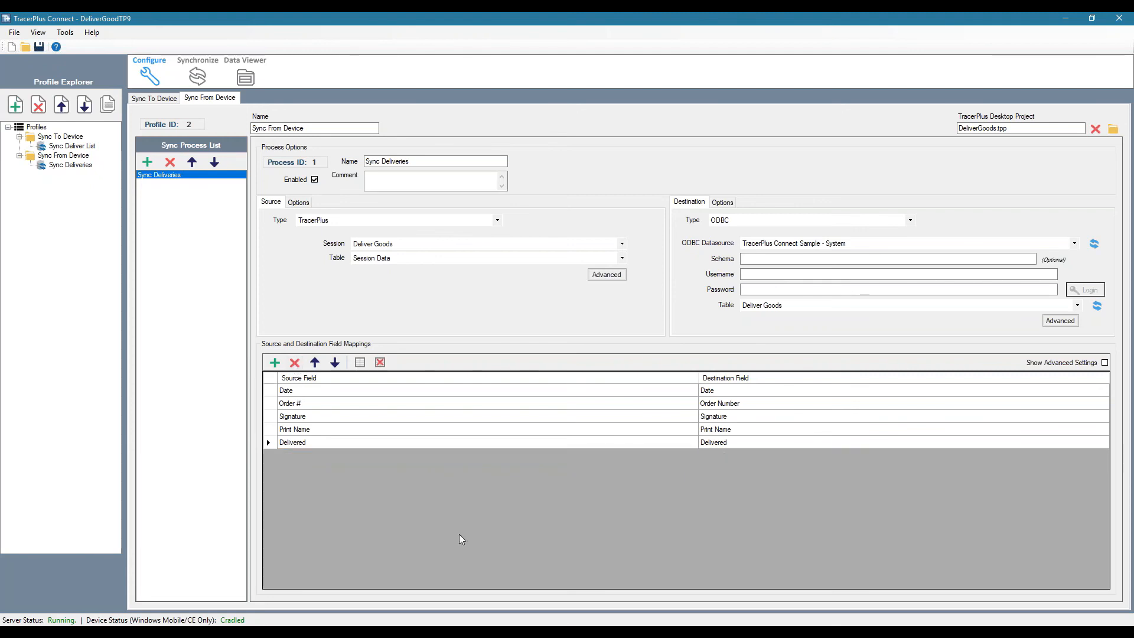
Check the destination's post type and enable Delete After Transfer for the Sync Deliveries source
click(722, 203)
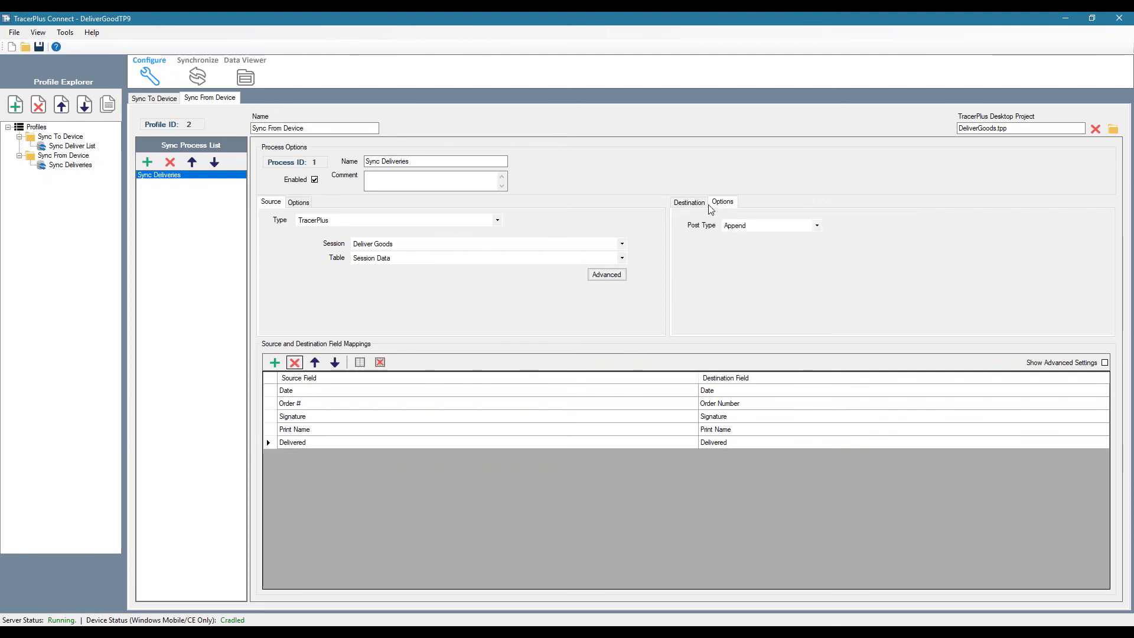
click(691, 202)
click(298, 202)
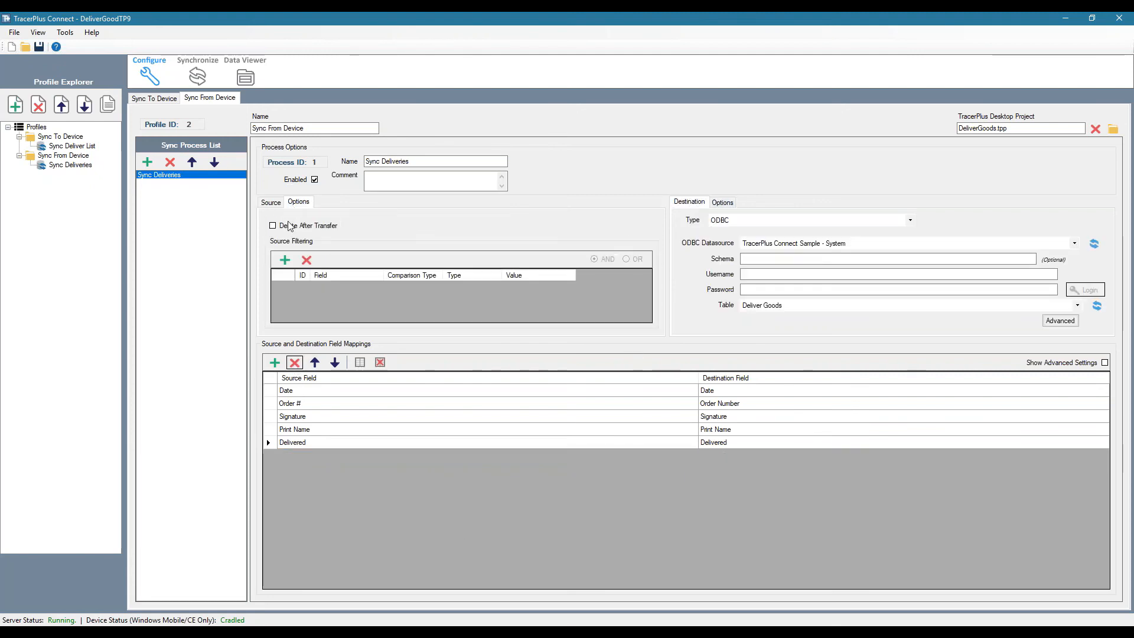
click(275, 226)
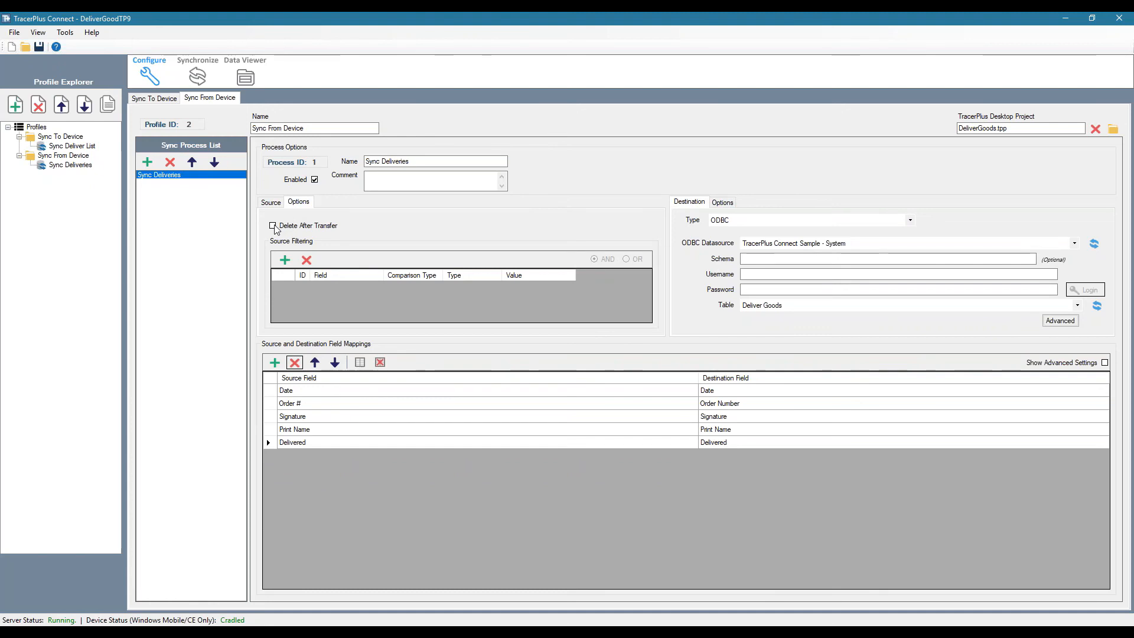
click(671, 392)
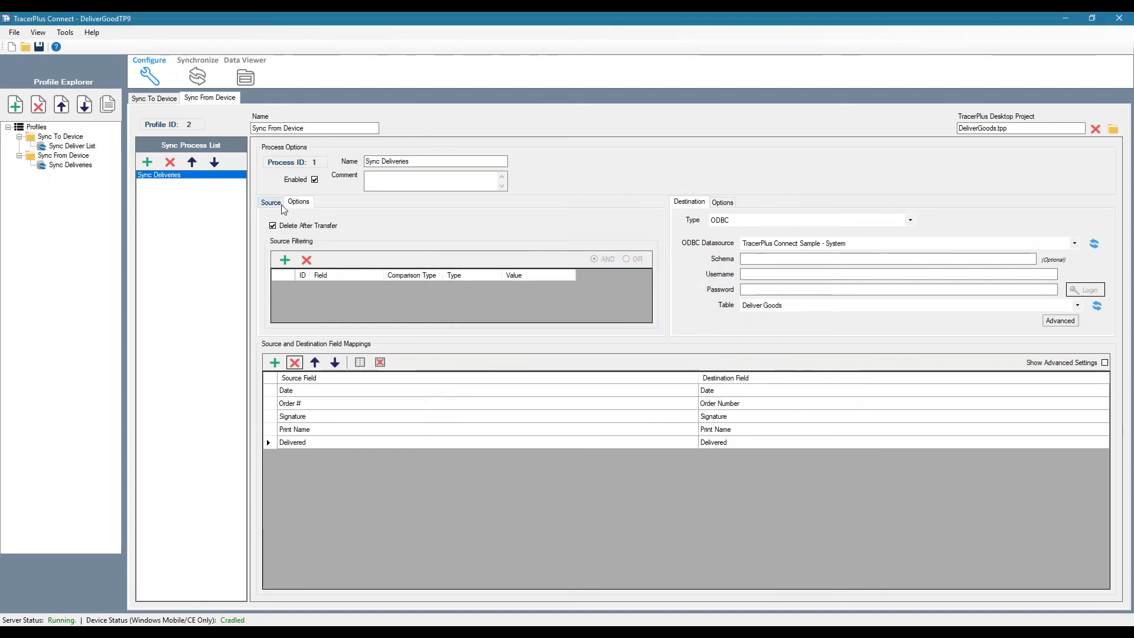
click(273, 202)
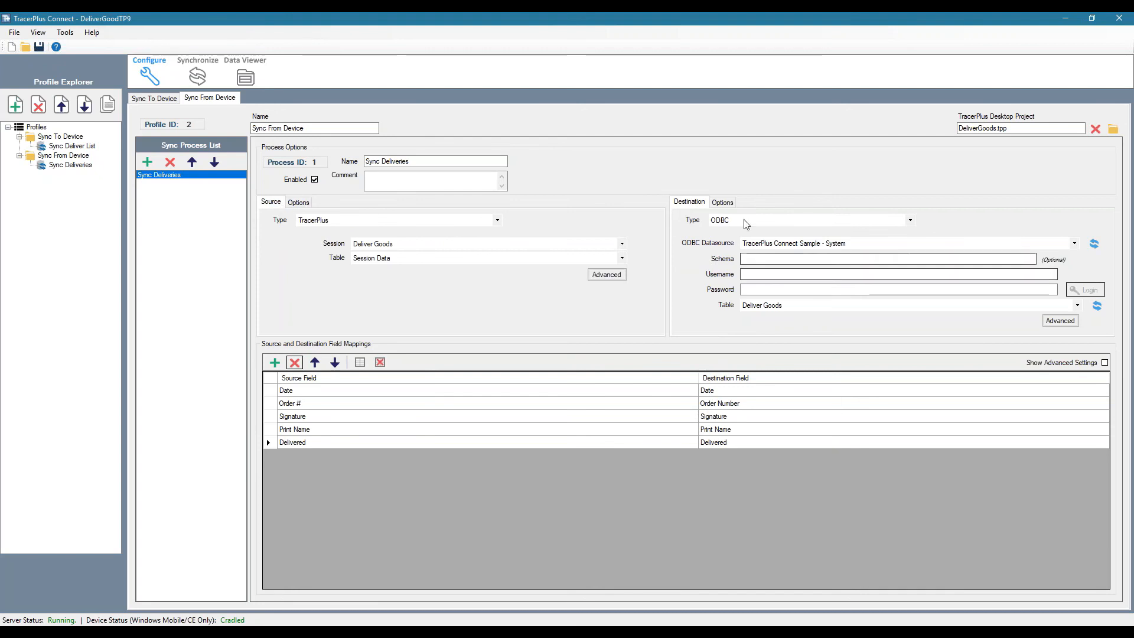
Add a second process named Update Deliver List to the Sync From Device profile
click(147, 162)
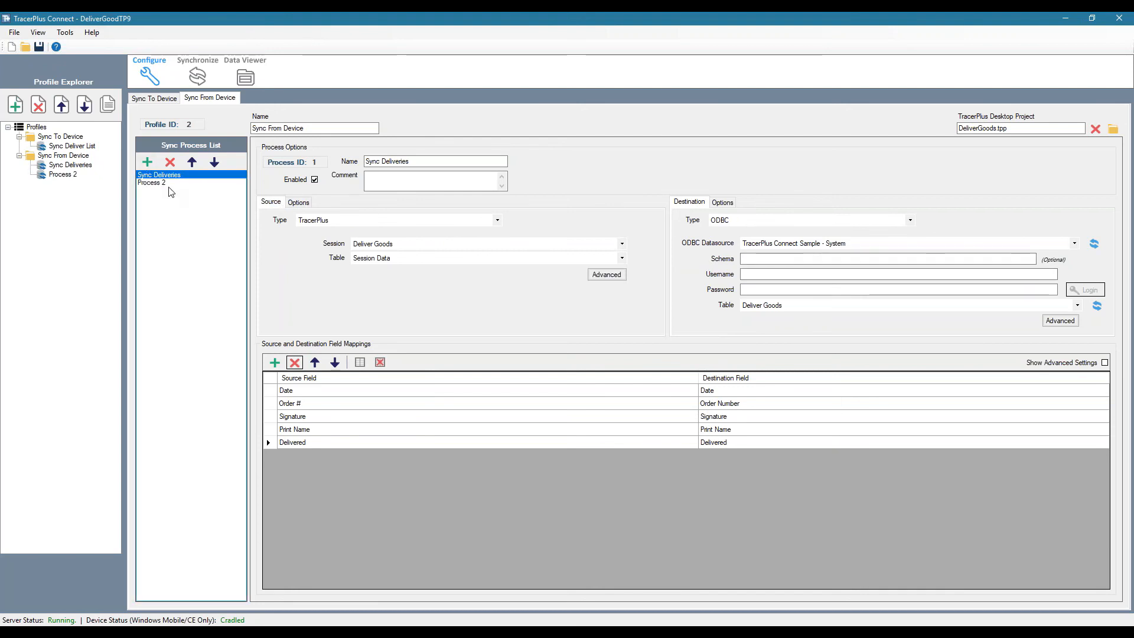
click(431, 161)
drag(431, 161, 270, 157)
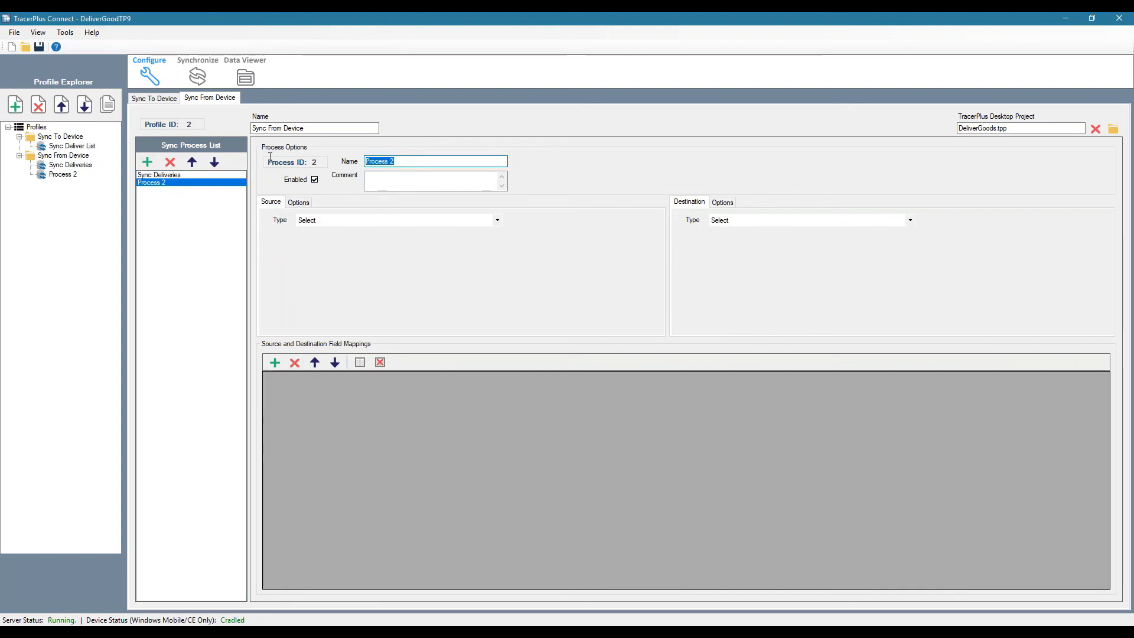
text(Upd)
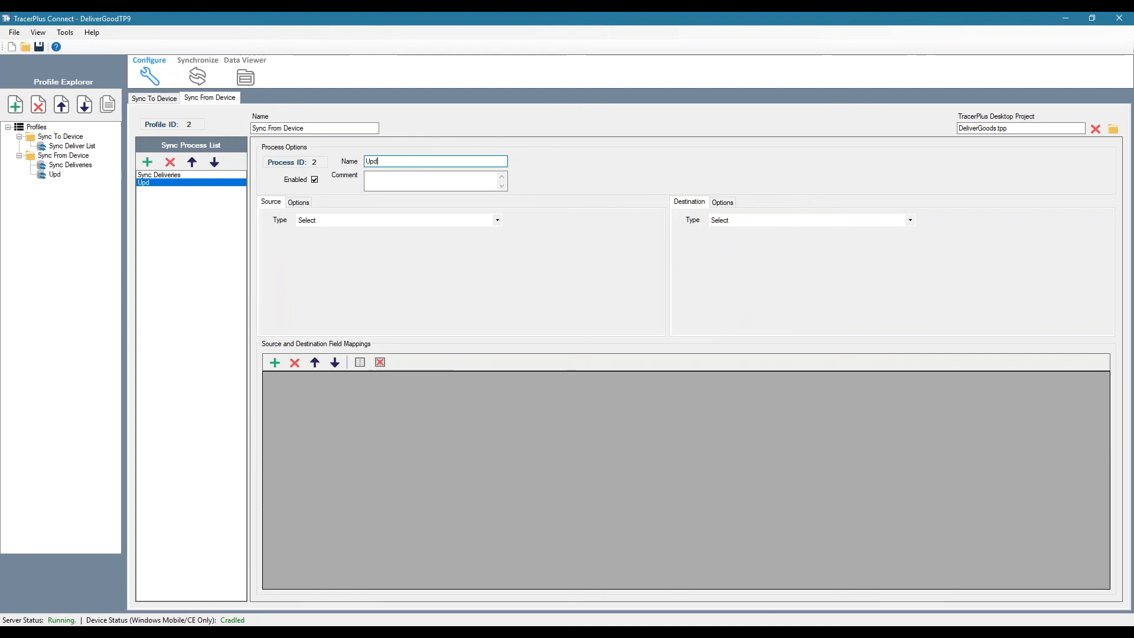
text(ate Deliver List)
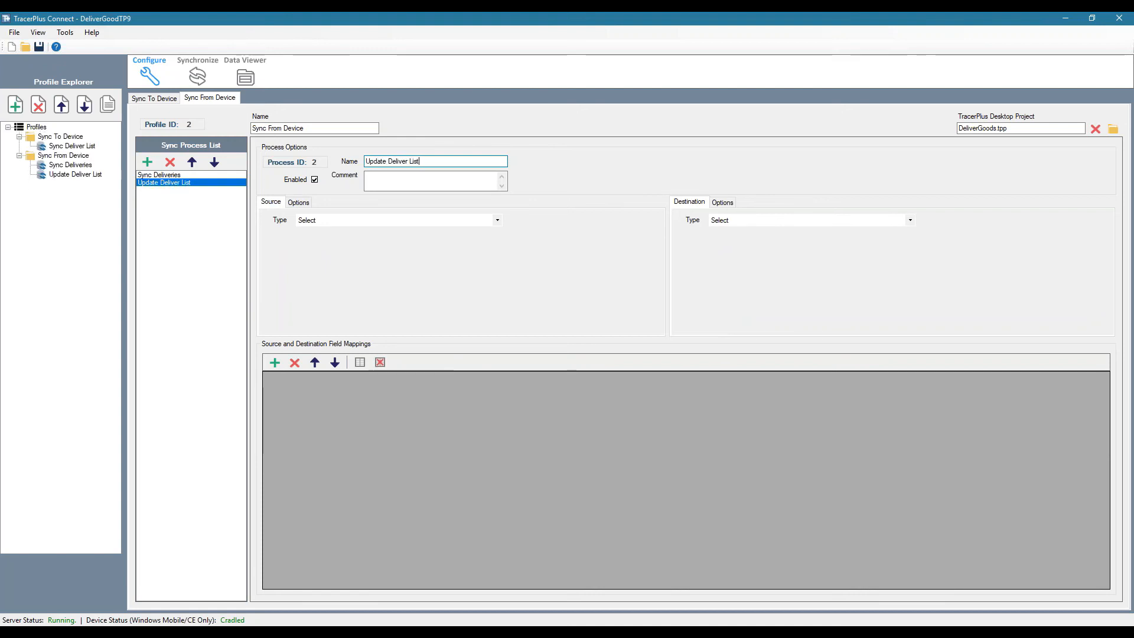
Set the Update Deliver List source type to TracerPlus with the Deliver List session
click(342, 222)
click(329, 246)
click(385, 246)
click(378, 262)
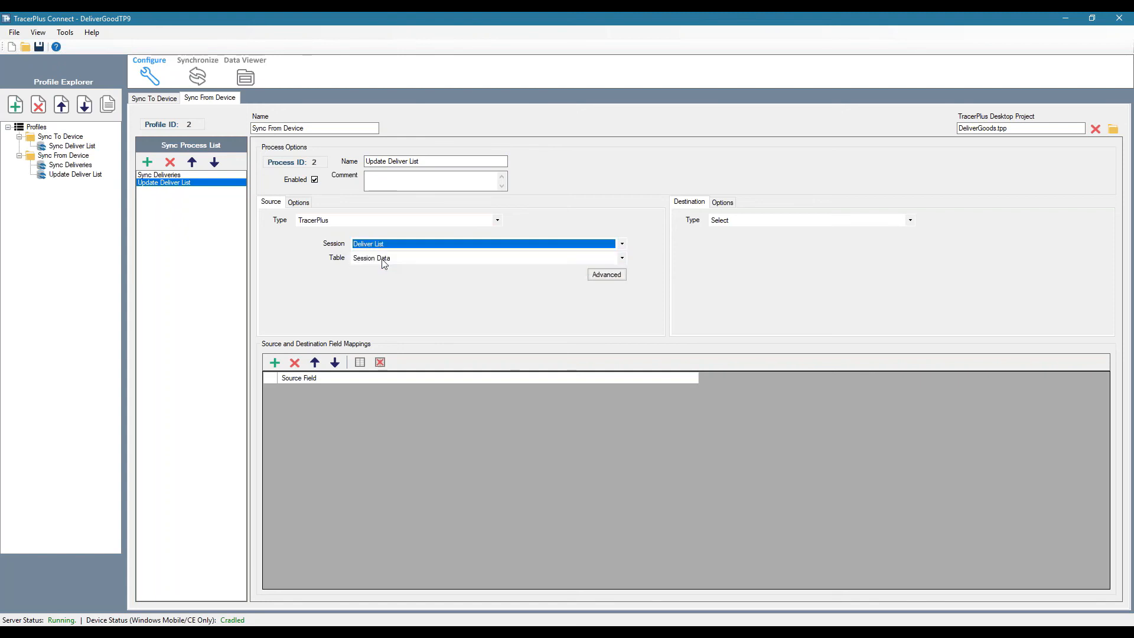
Set the destination to the Deliver List table in the TracerPlus Connect Sample - System ODBC datasource
click(751, 222)
click(743, 238)
click(785, 243)
click(776, 408)
click(780, 305)
click(773, 386)
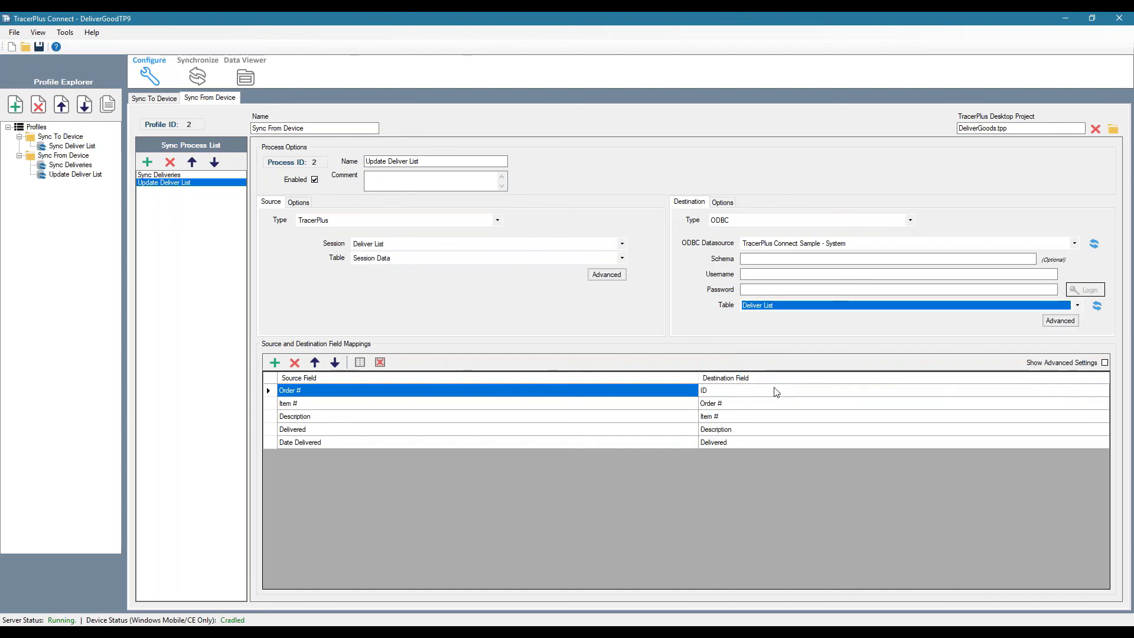
Align the Deliver List mappings by moving the ID destination to the last row and replacing it with Date Delivered
click(732, 390)
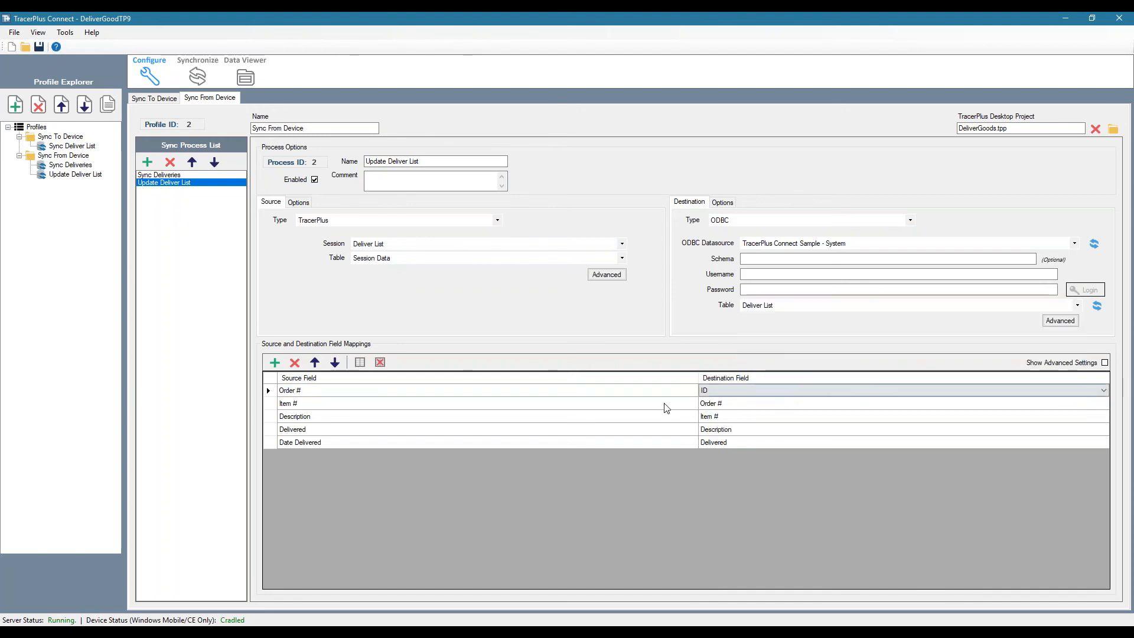
click(334, 362)
click(335, 362)
click(335, 362)
click(334, 362)
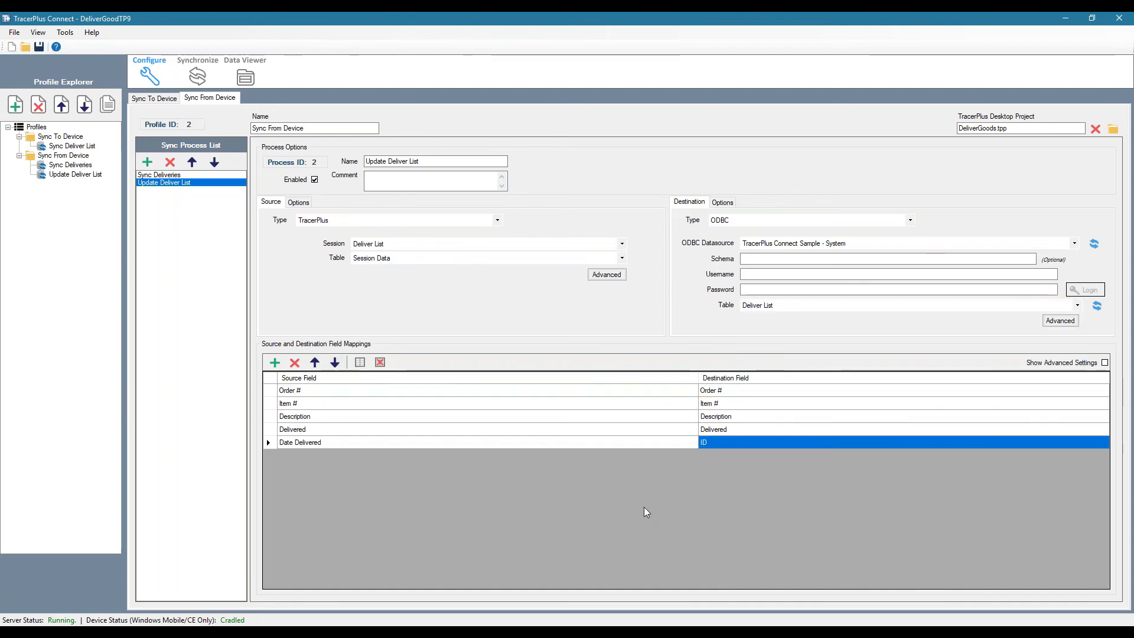
click(713, 444)
click(712, 444)
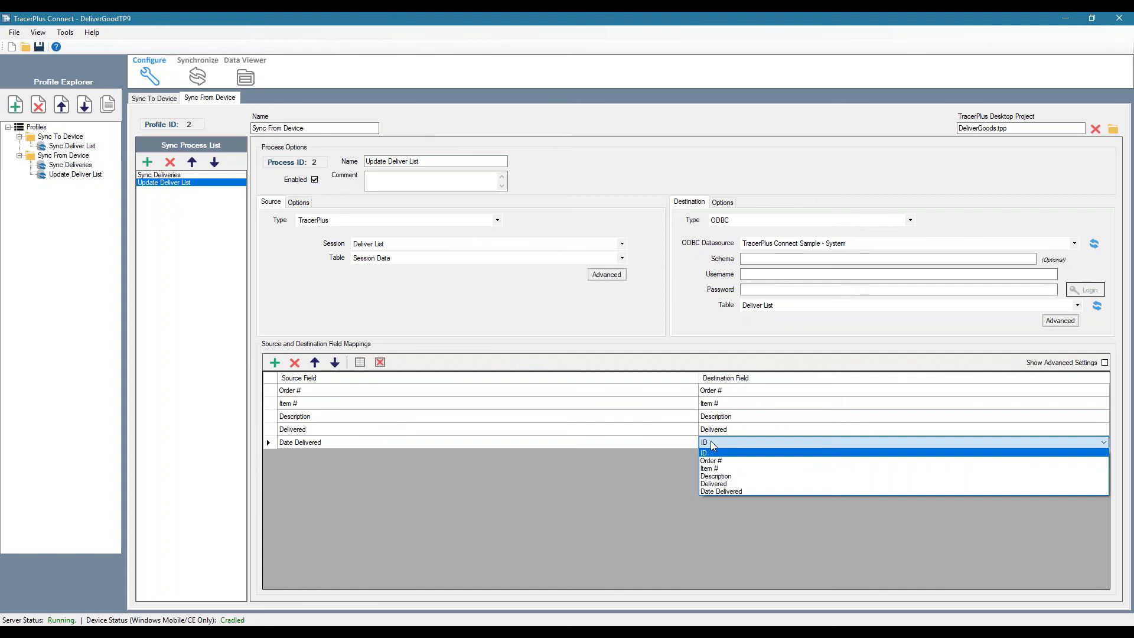
click(715, 493)
Set the destination post type to UpdateExisting and base the update on the Order # field
click(722, 202)
click(746, 227)
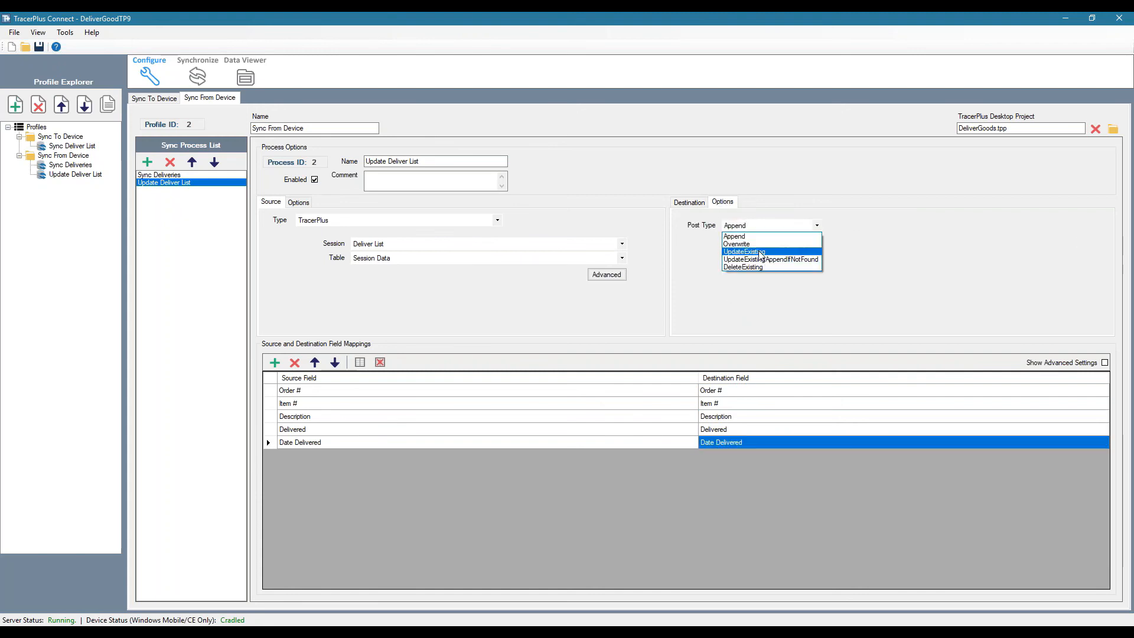
click(744, 252)
click(696, 260)
click(735, 288)
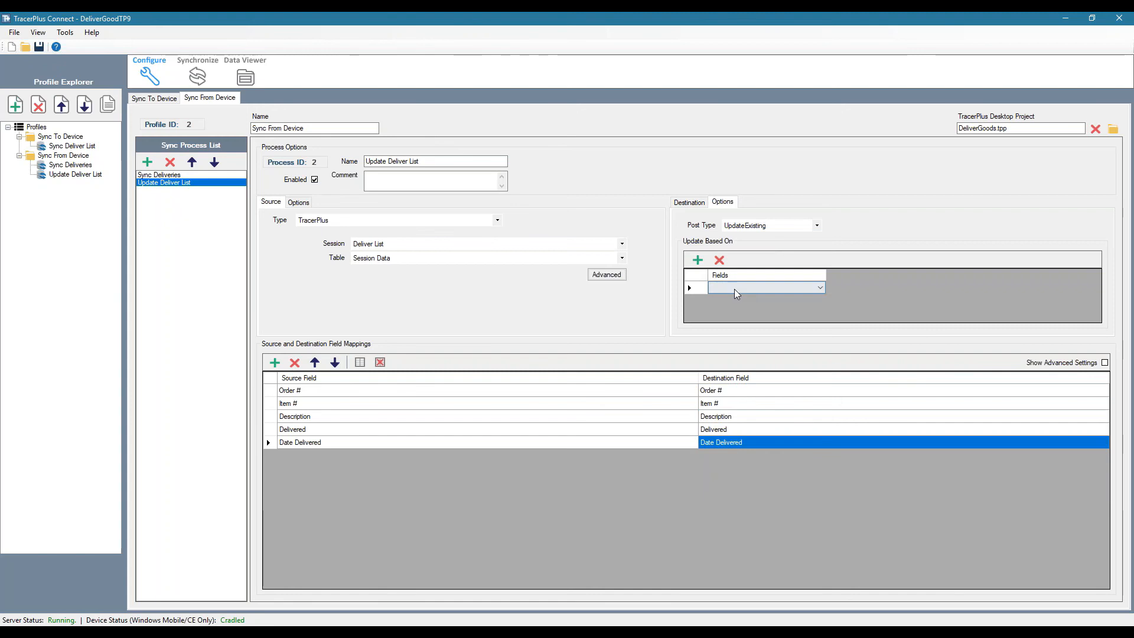
click(733, 305)
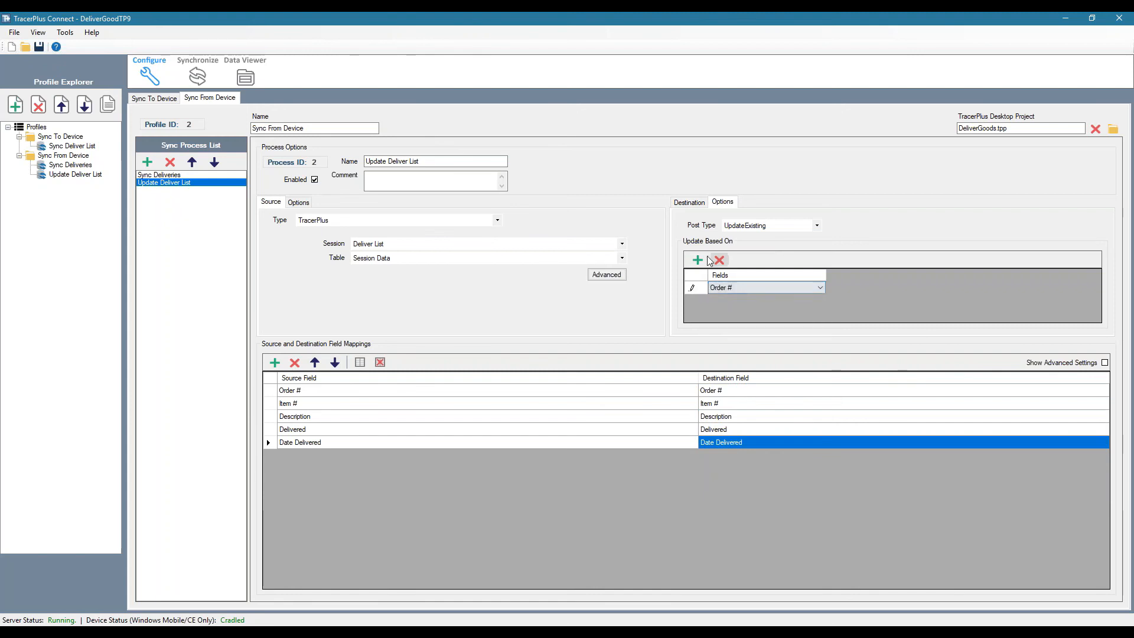
Add Item # as a second field that the update is based on
click(697, 260)
click(735, 300)
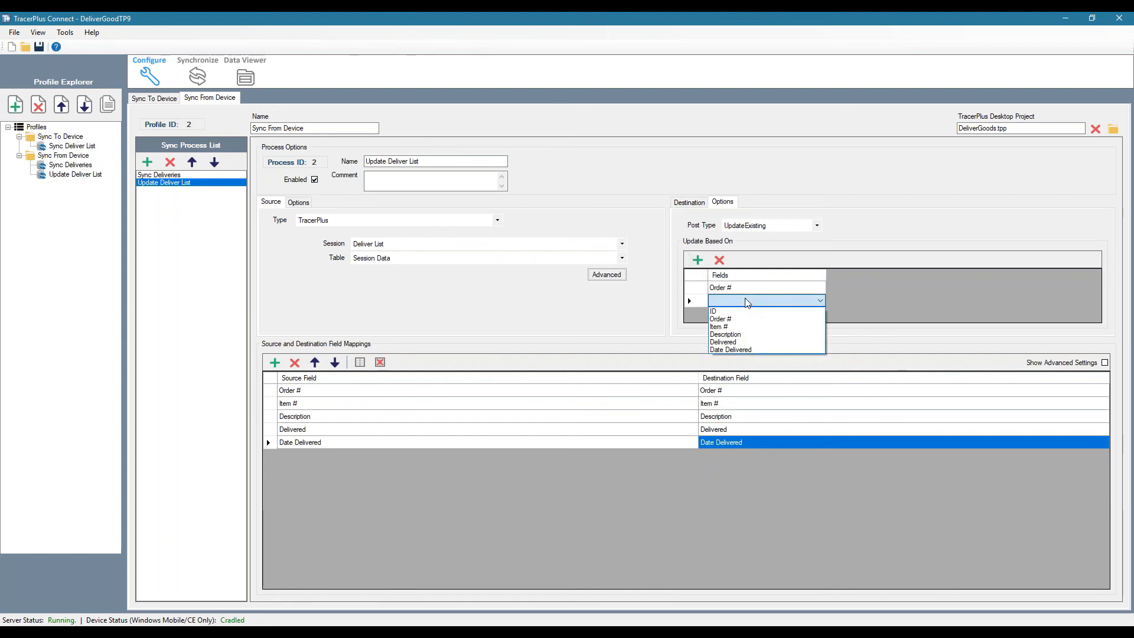
click(730, 320)
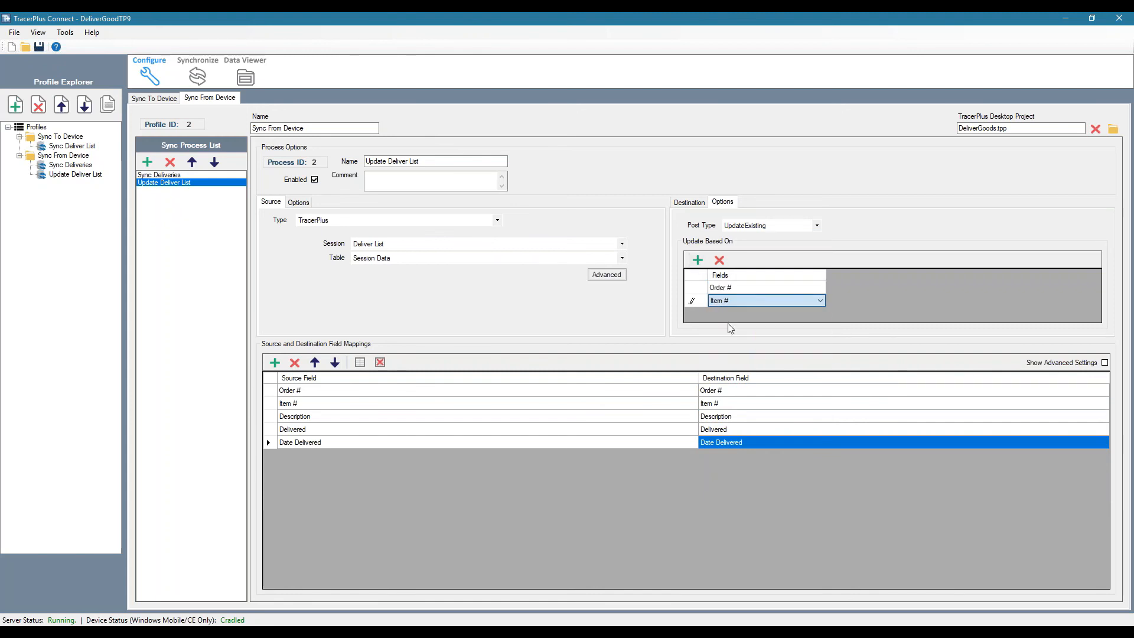
click(740, 288)
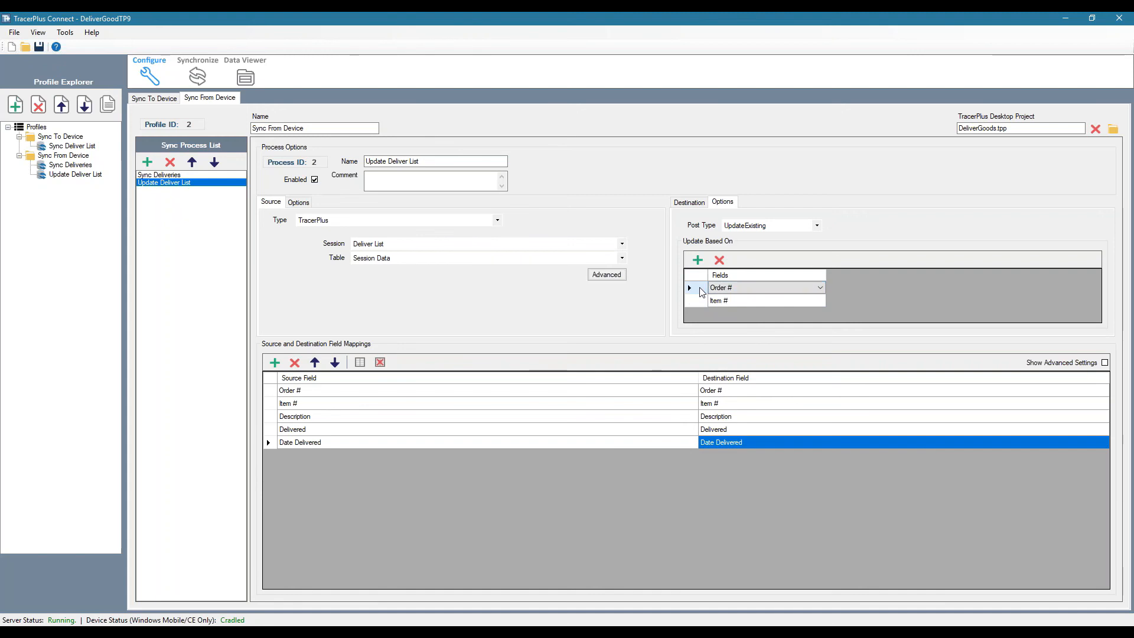
click(688, 204)
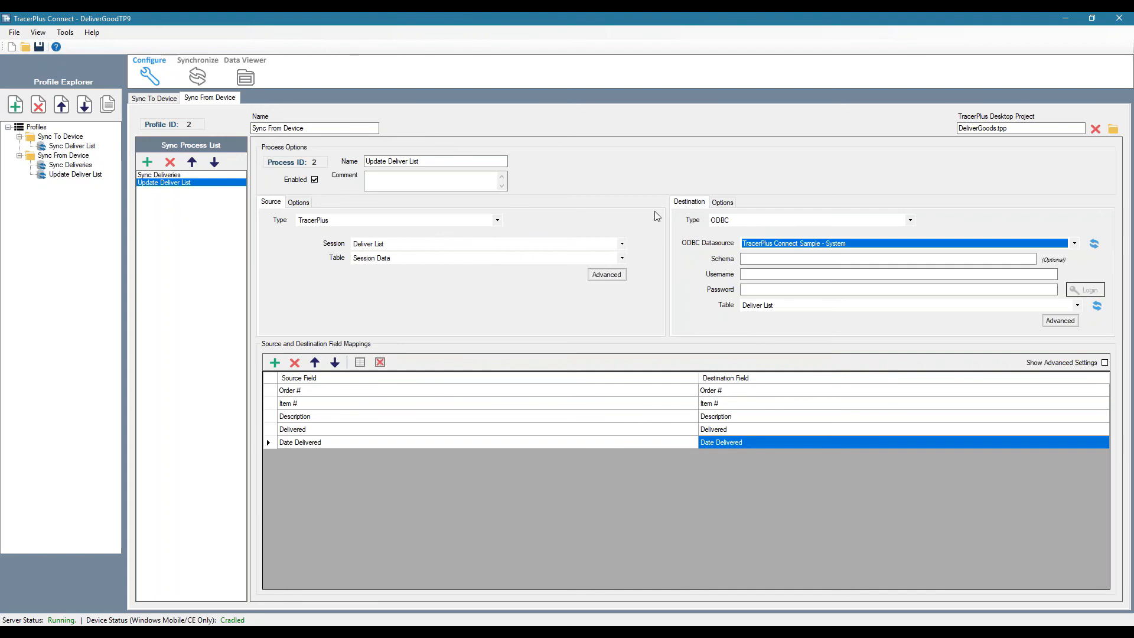
click(177, 289)
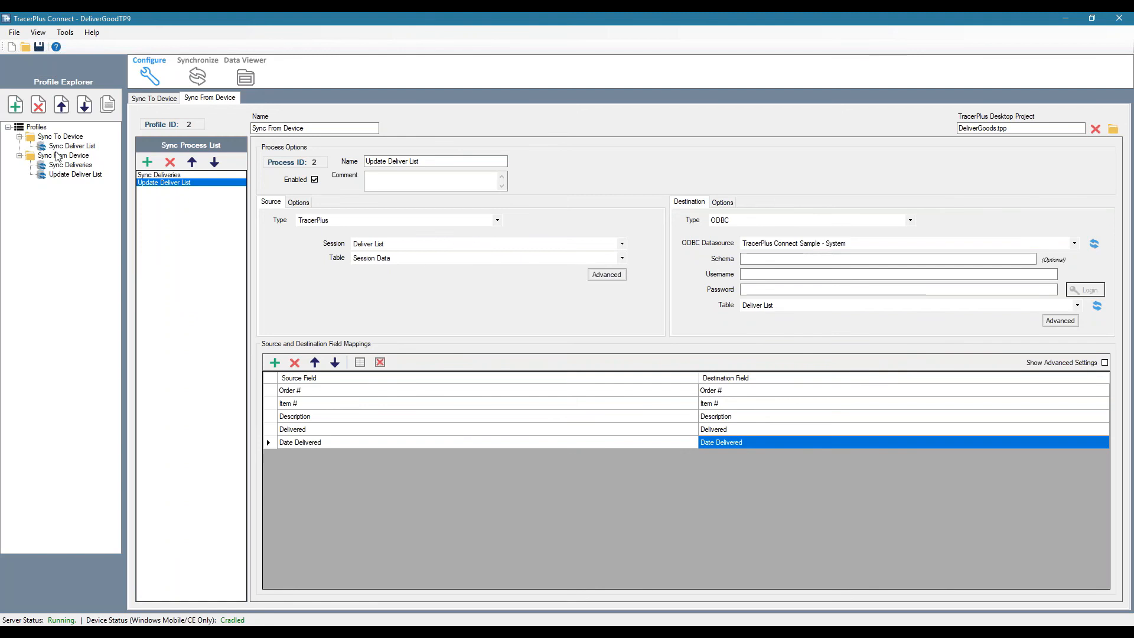
Switch to TracerPlus Desktop and duplicate the SYNC DELIVER LIST button below the original on the SYNC form
click(576, 630)
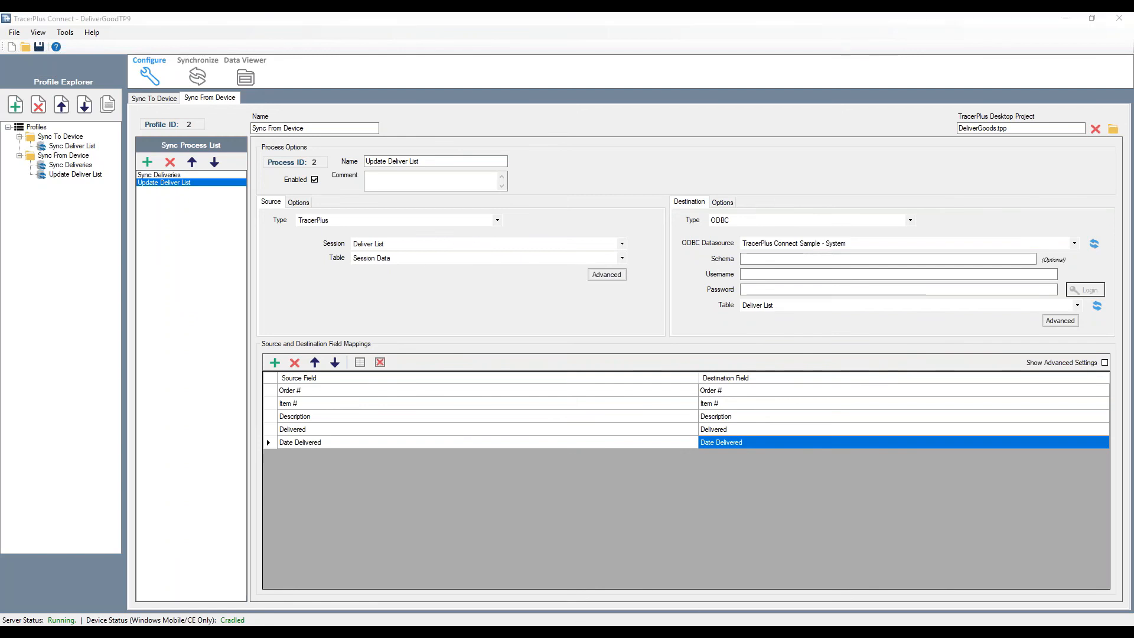
click(280, 220)
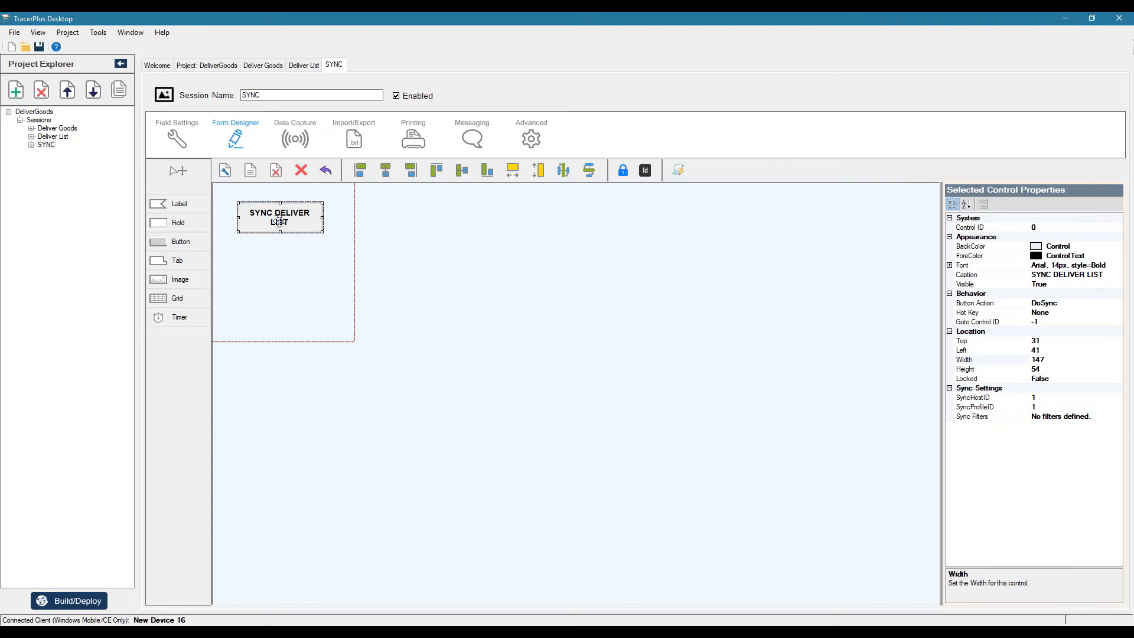
click(244, 267)
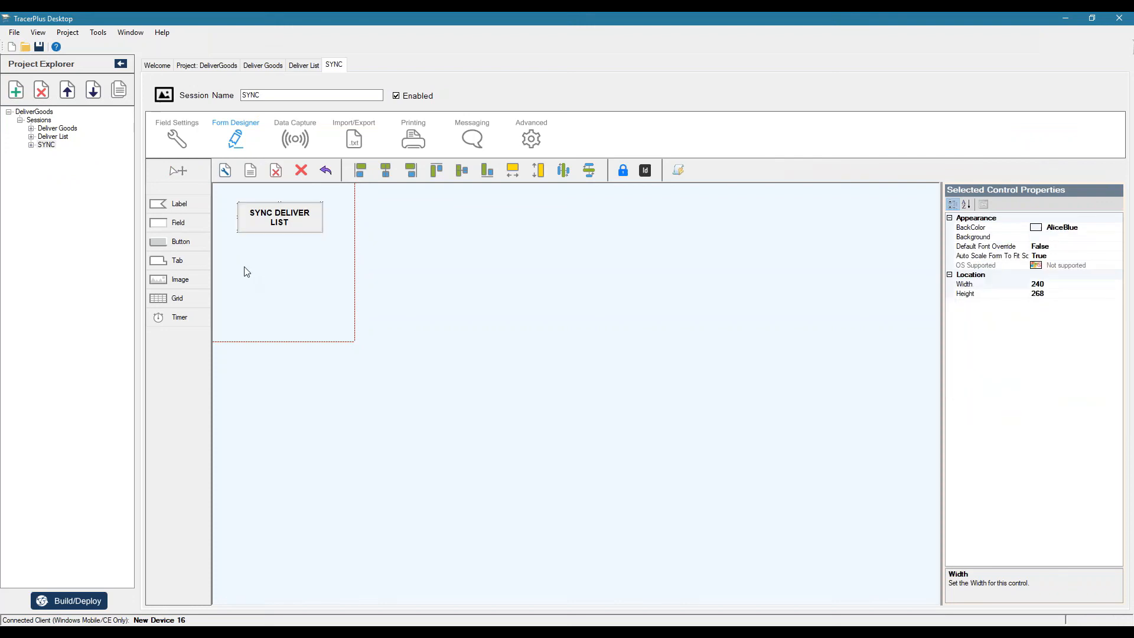
key(ctrl+v)
Change the duplicated button's caption to SYNC DELIVERIES
click(1070, 275)
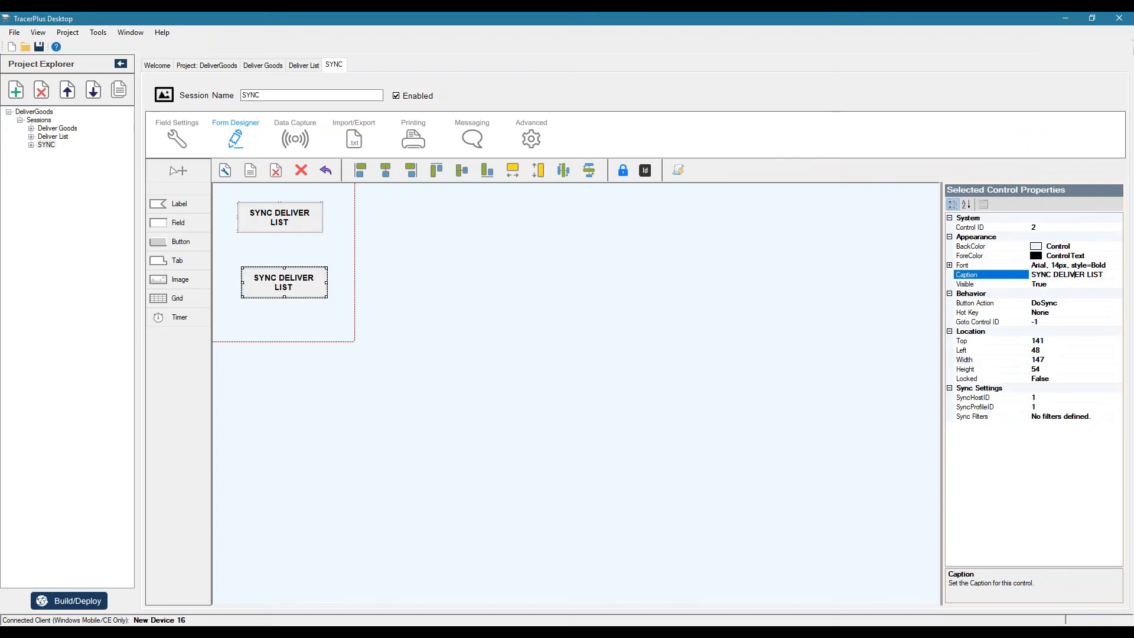
drag(1113, 274, 1064, 275)
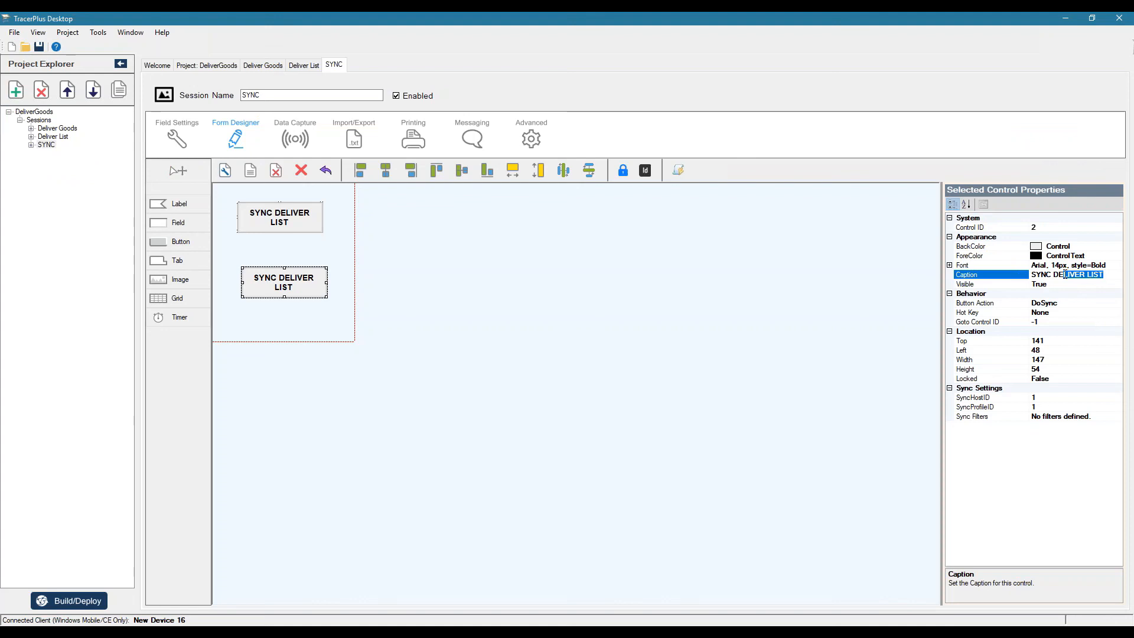
key(BackSpace)
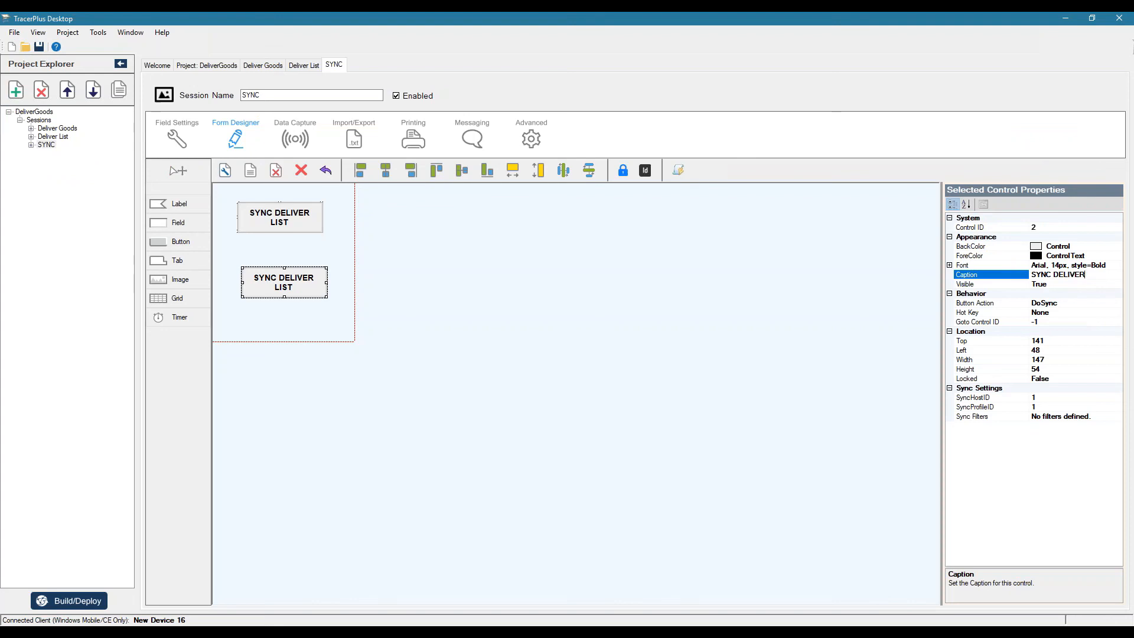
click(850, 332)
Check the Sync From Device profile's ID in TracerPlus Connect and set the SYNC DELIVERIES button's SyncProfileID to 2
click(1067, 398)
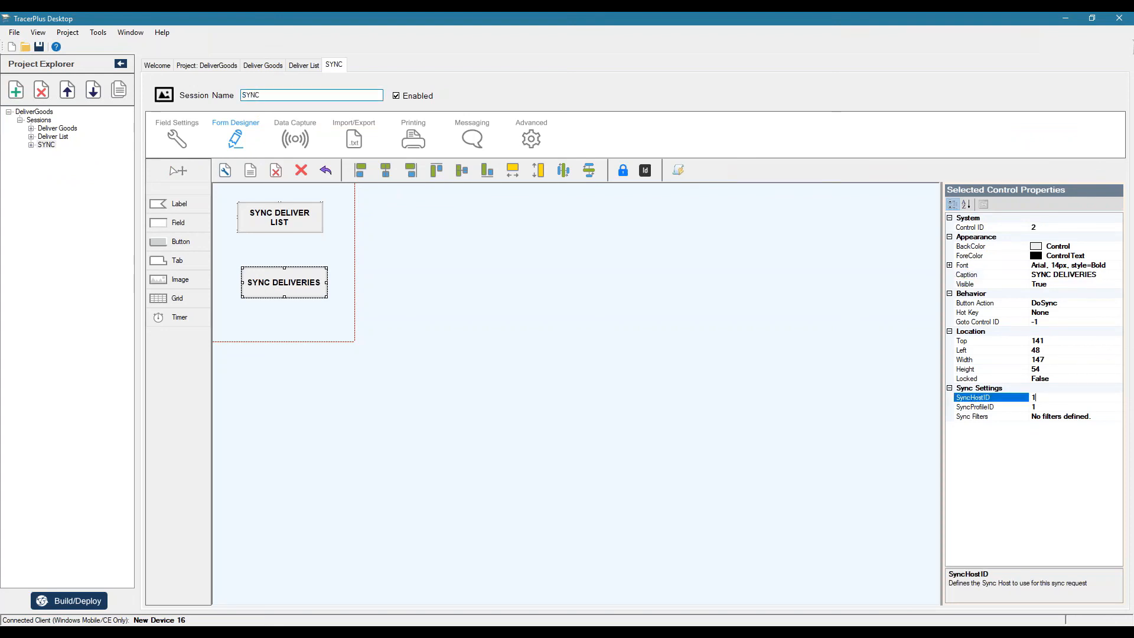
key(Down)
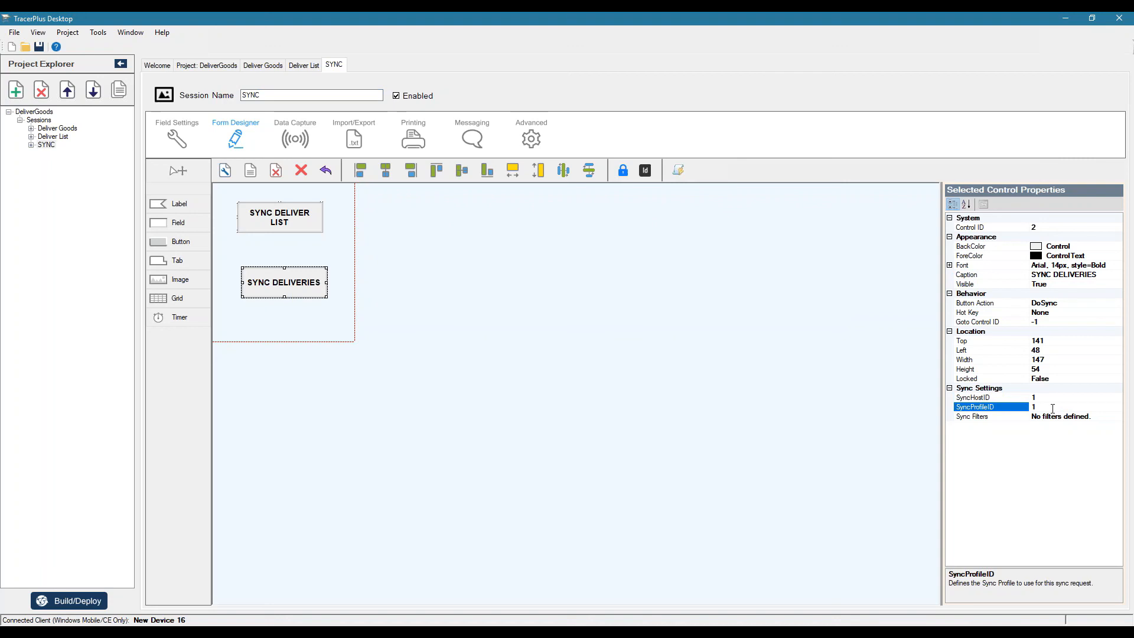
click(527, 627)
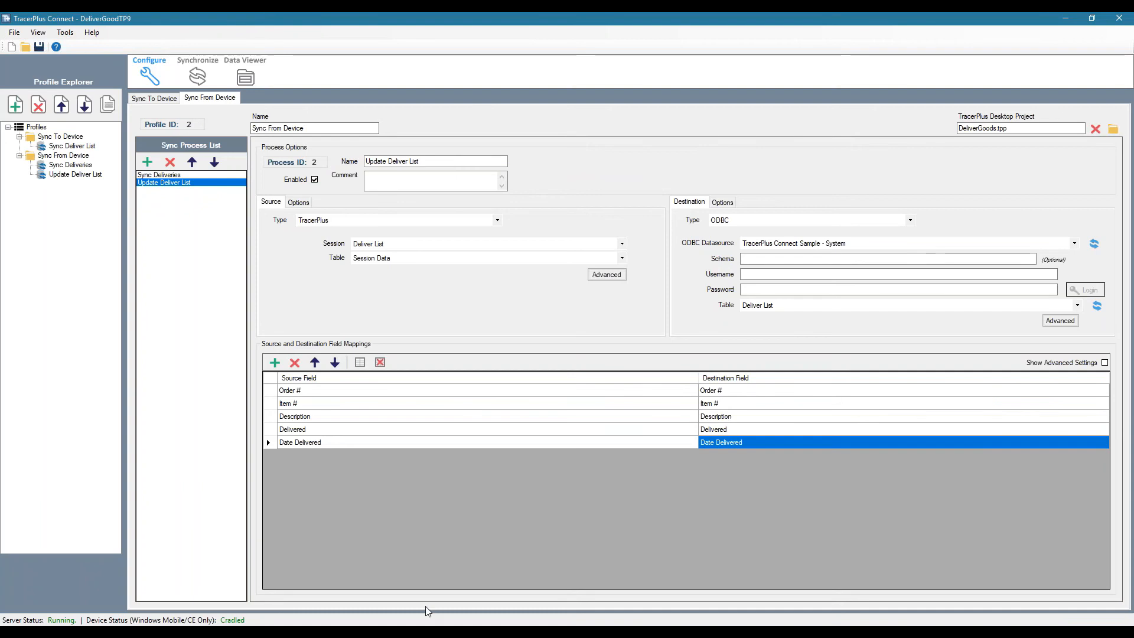
click(429, 627)
click(1052, 406)
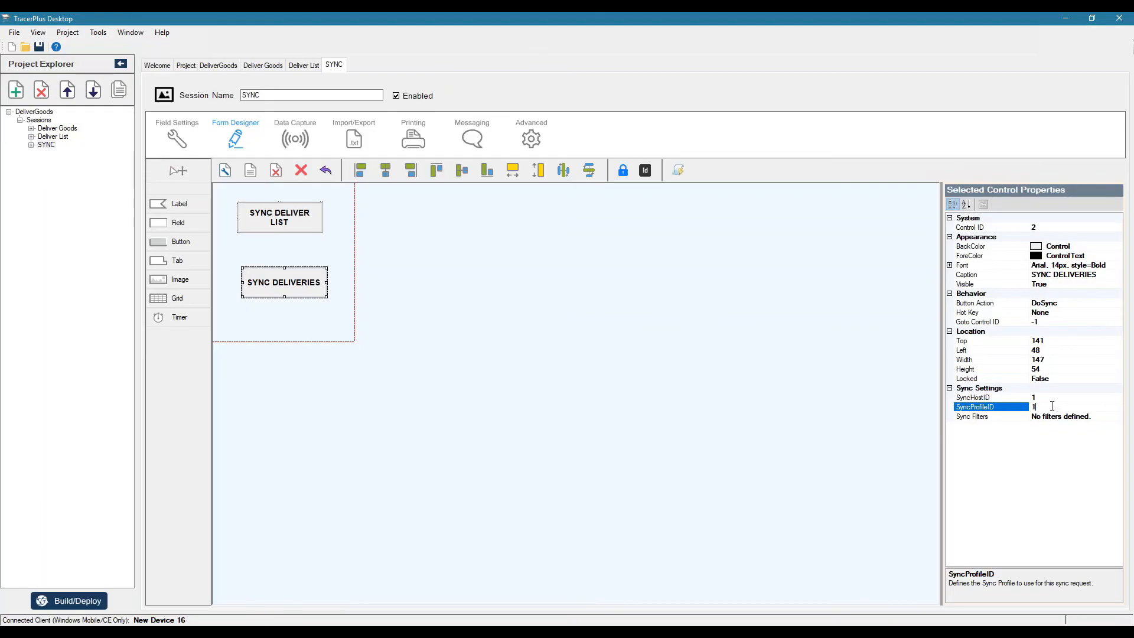
text(2)
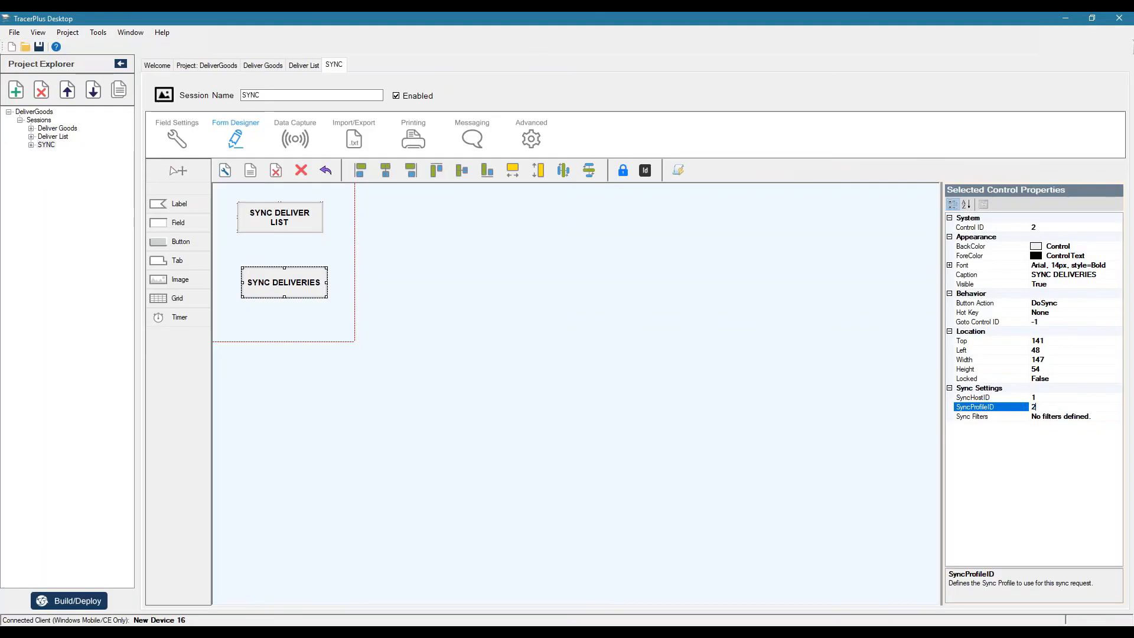
key(Tab)
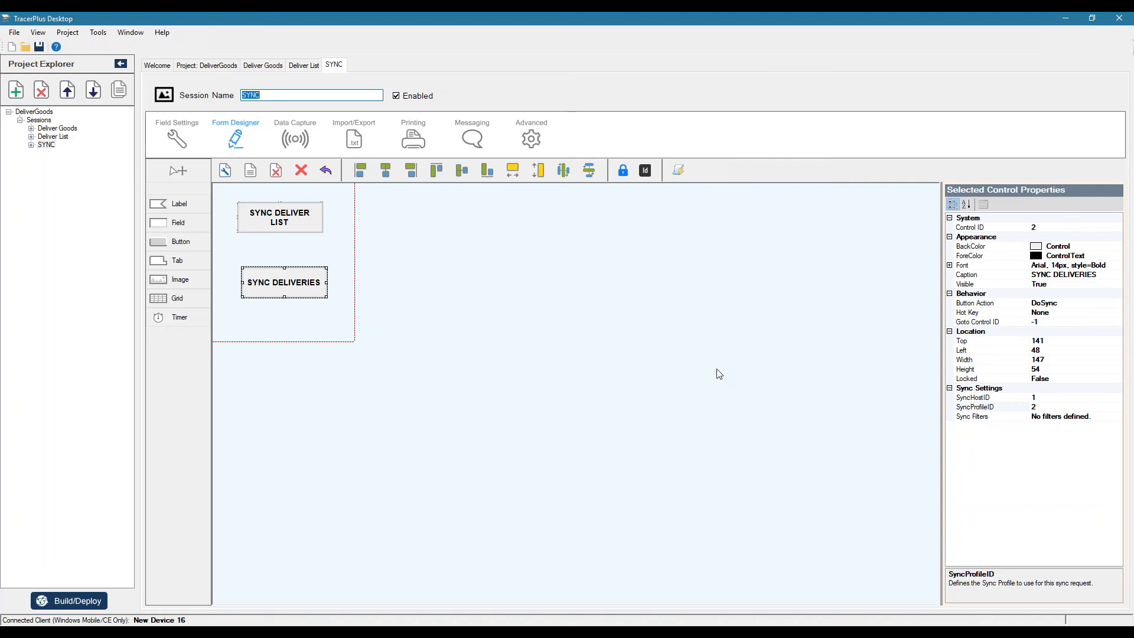
Center the SYNC DELIVER LIST and SYNC DELIVERIES buttons horizontally on the form
click(290, 217)
click(386, 170)
click(290, 281)
click(387, 171)
click(503, 301)
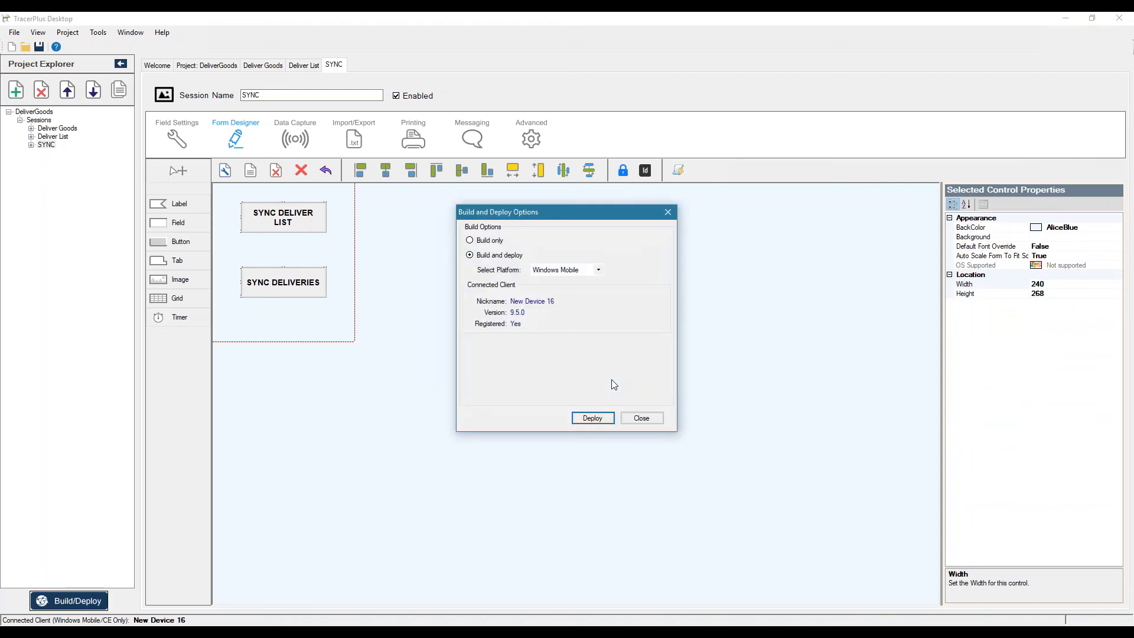
Build and deploy the project to the connected Windows Mobile device and open its SYNC session in MyMobiler
click(604, 418)
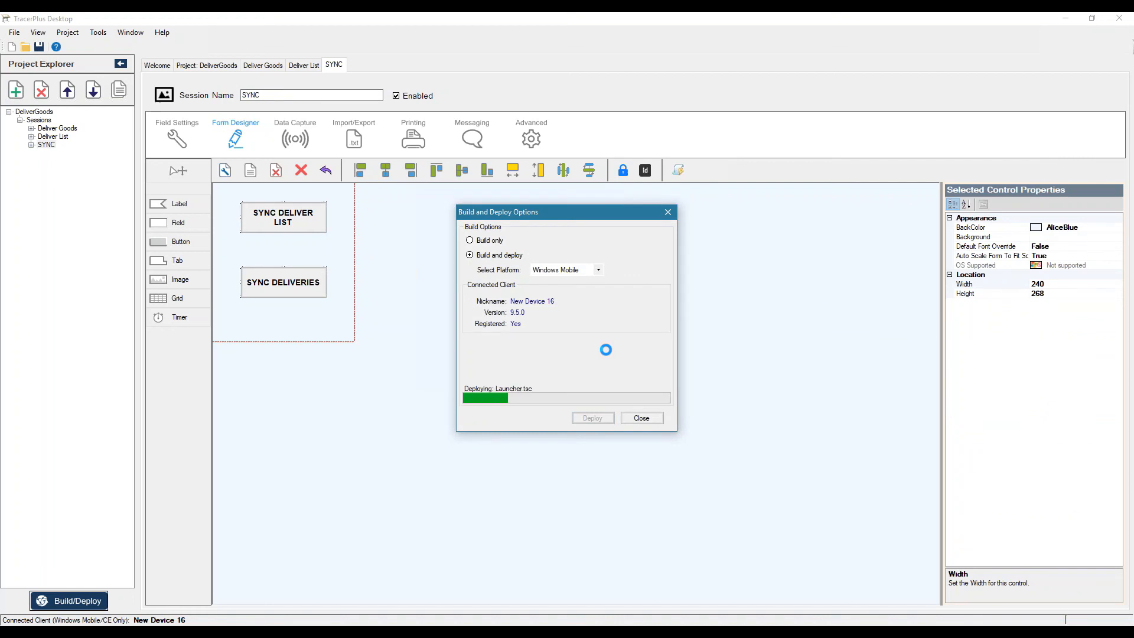
click(642, 416)
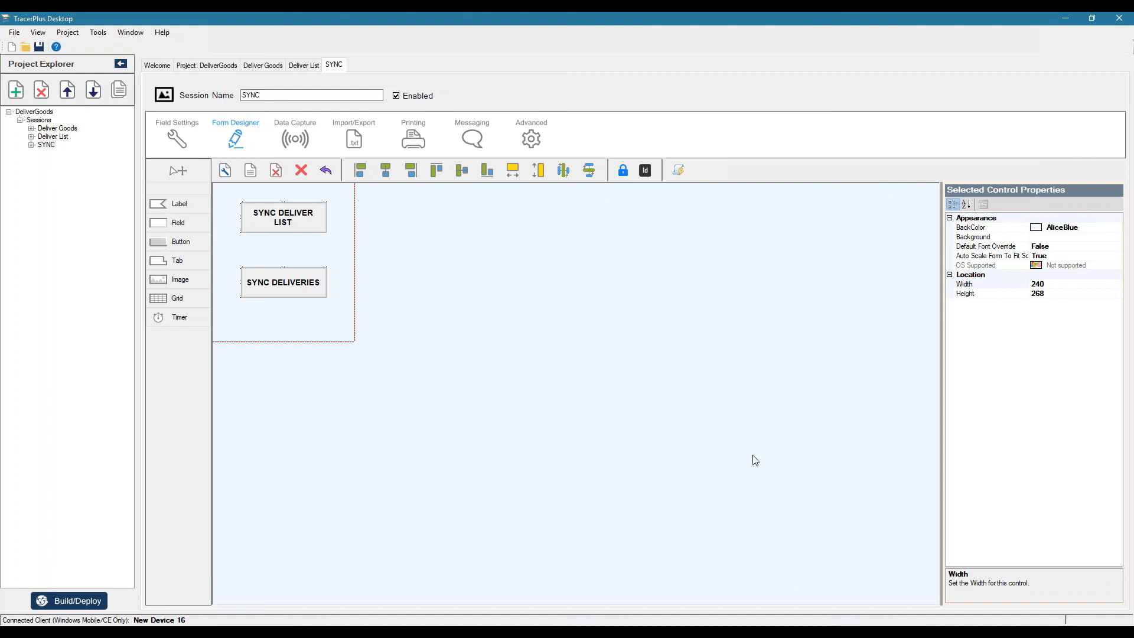
click(548, 631)
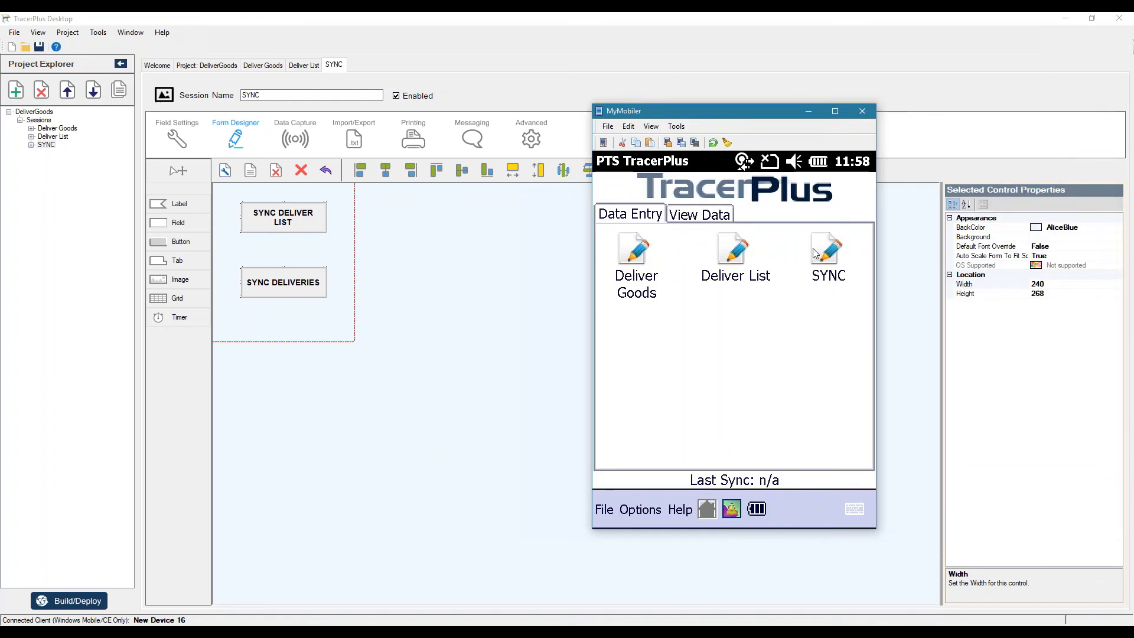
click(815, 253)
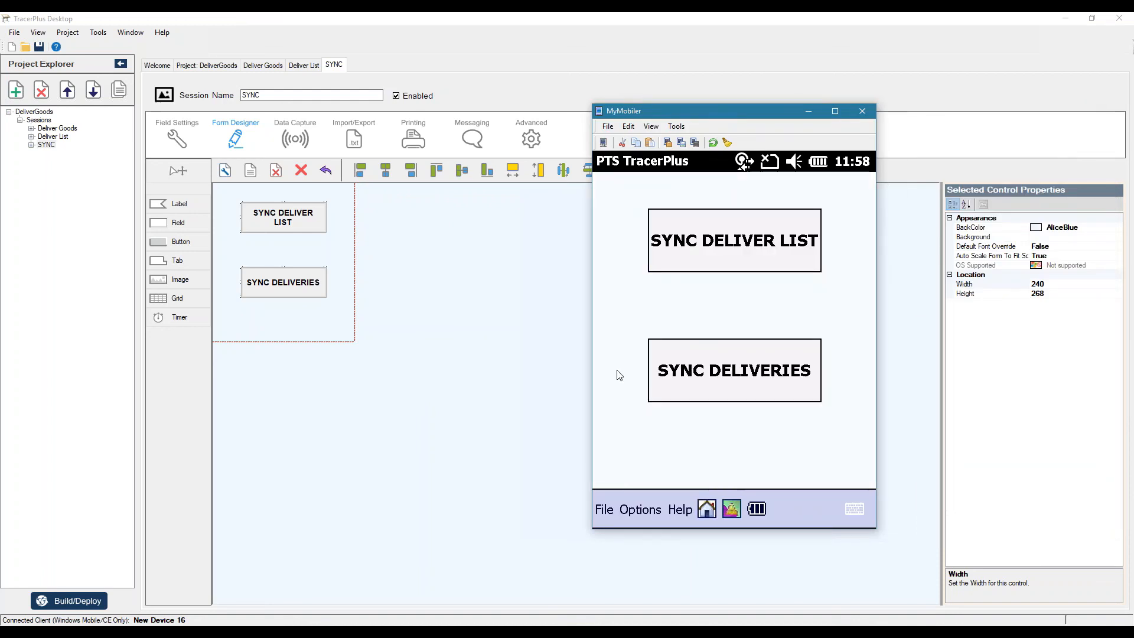
Examine the destination data of Sync Deliveries and Update Deliver List in the TracerPlus Connect Data Viewer
click(423, 628)
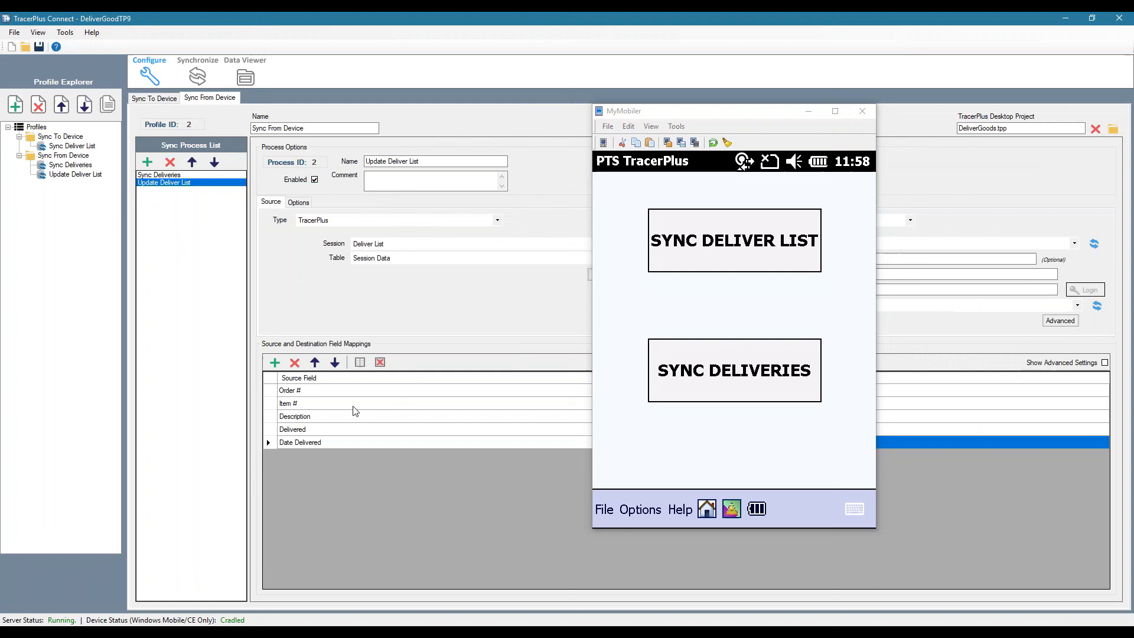
click(241, 79)
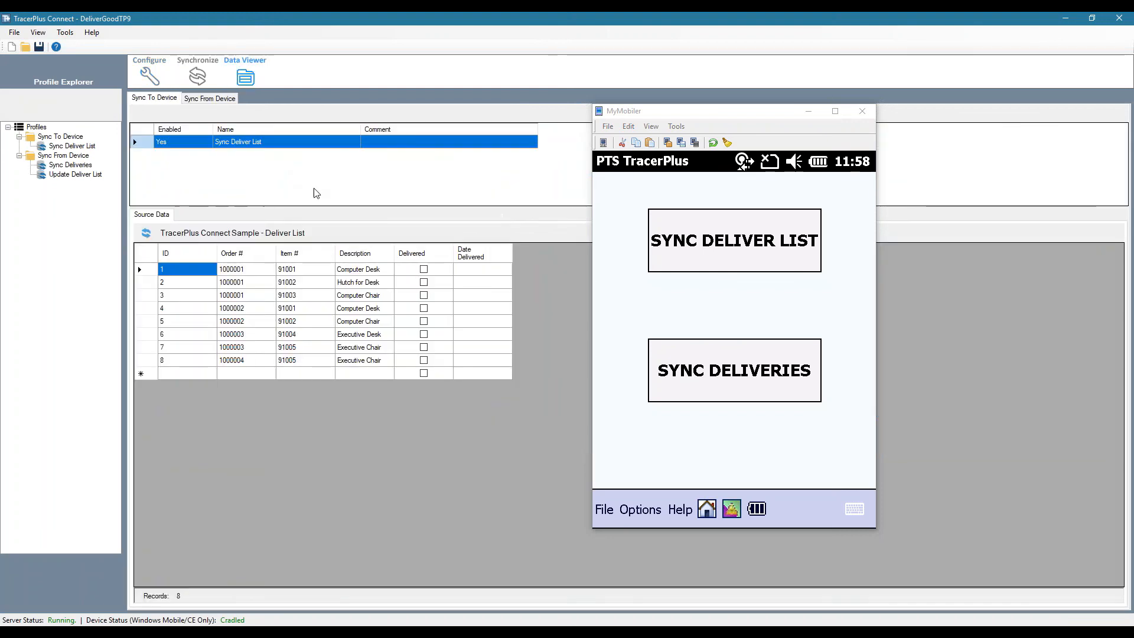
click(210, 98)
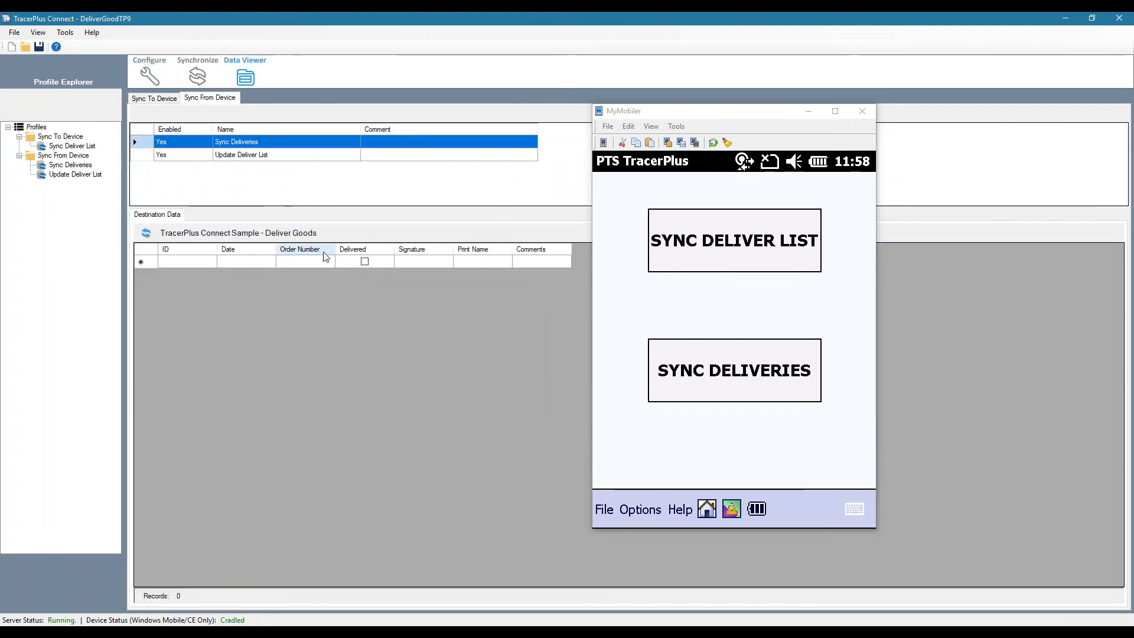
double_click(231, 156)
click(149, 231)
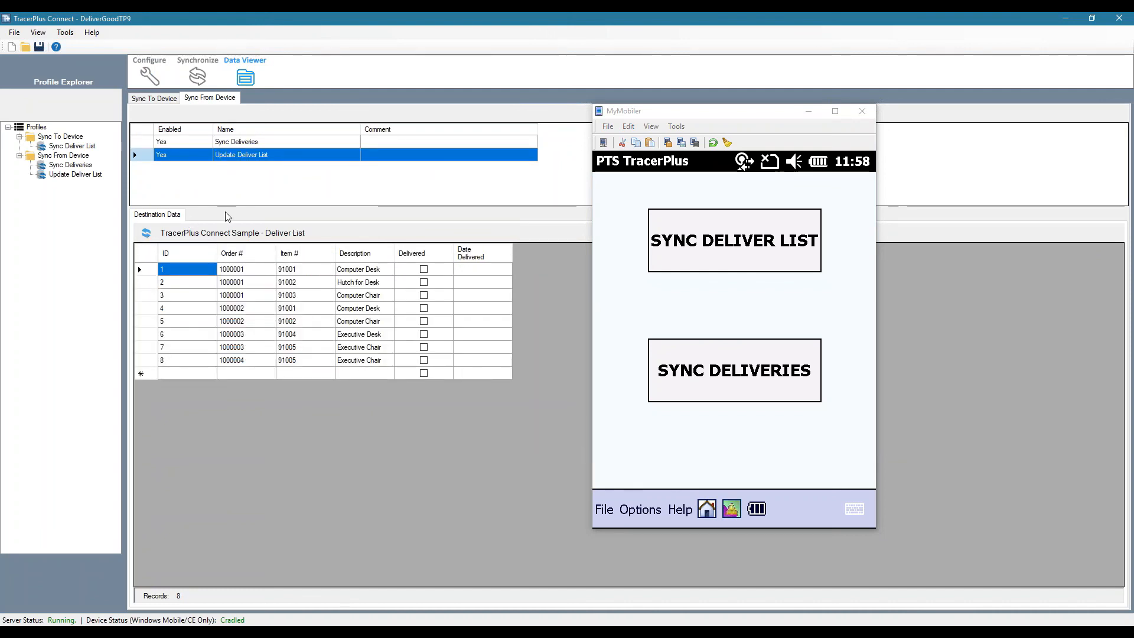
Run SYNC DELIVERIES on the device with the Activity Monitor open, moving the MyMobiler window clear of it
click(196, 77)
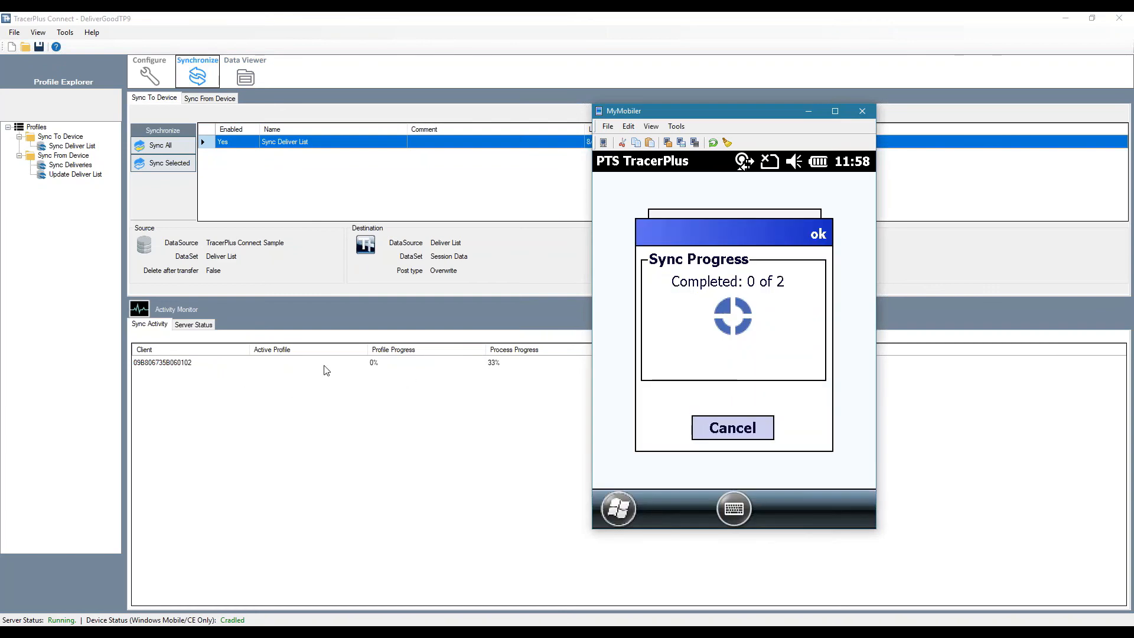
drag(784, 110, 927, 120)
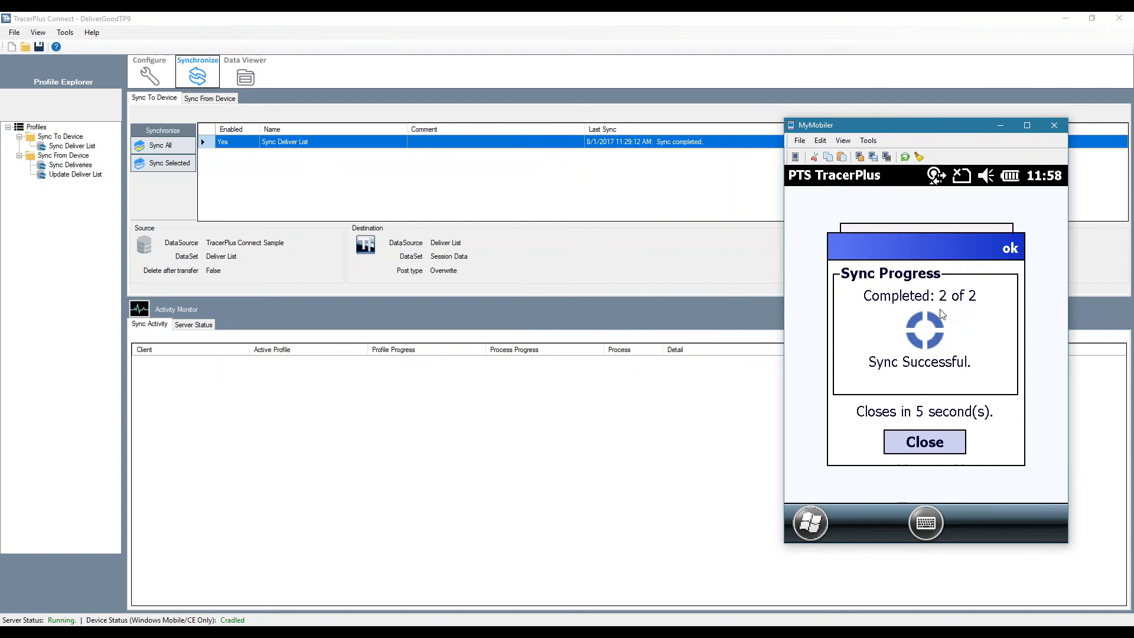
Check the refreshed Deliver List and Deliver Goods destination data, widening the Signature column to read the full file name
click(245, 75)
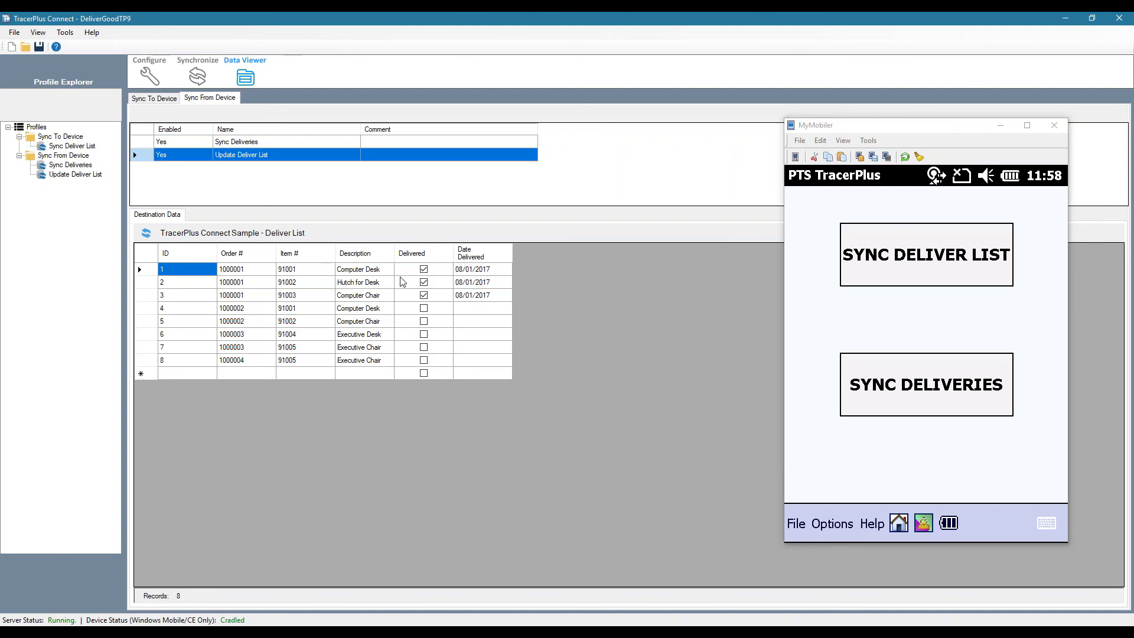
click(184, 146)
click(147, 232)
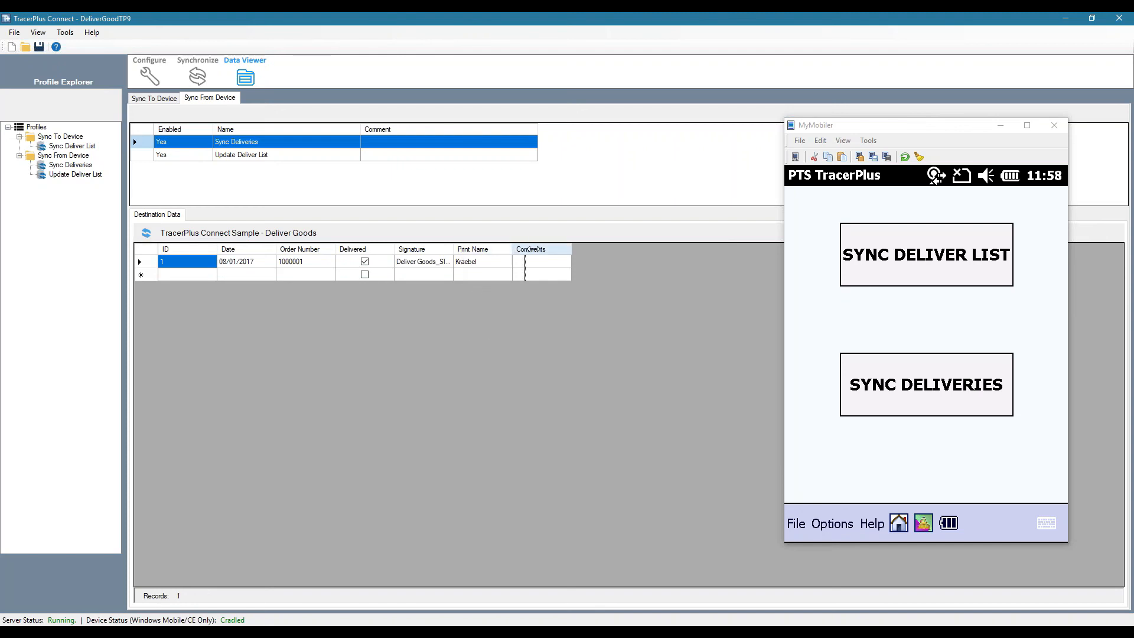
drag(452, 248, 550, 248)
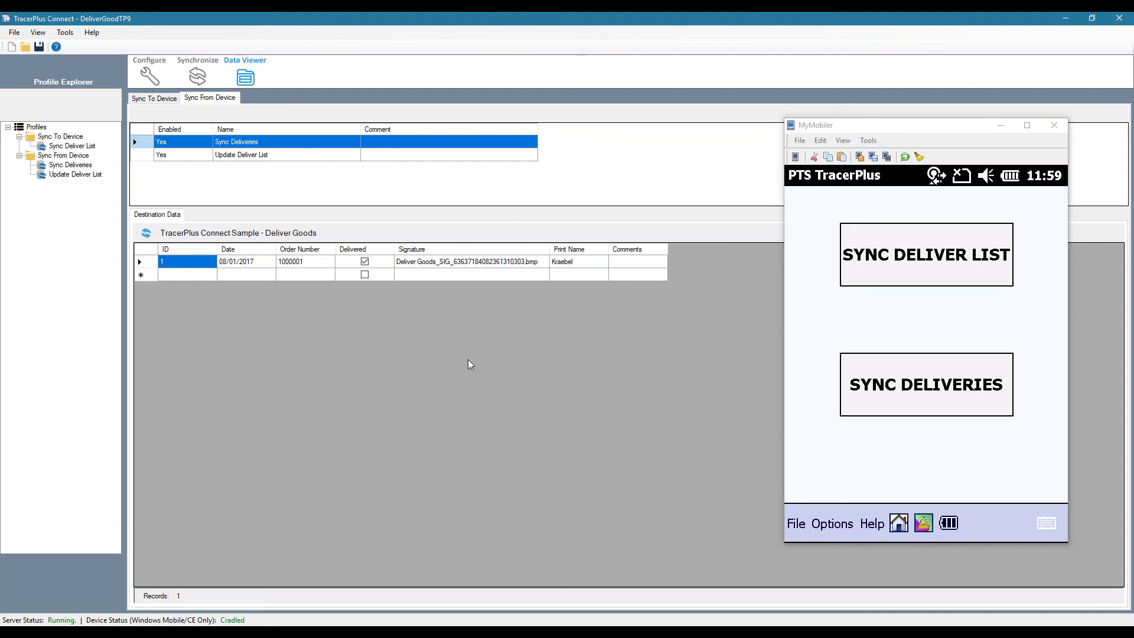
Check the Deliver Goods records stored on the device and return to its Data Entry sessions
click(906, 530)
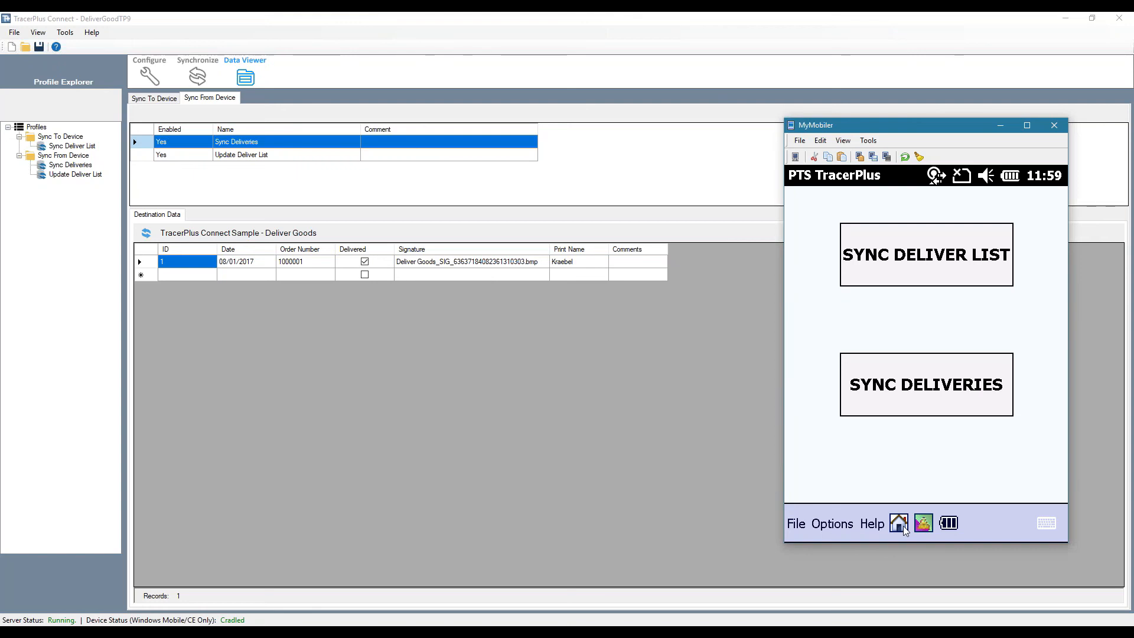
click(887, 231)
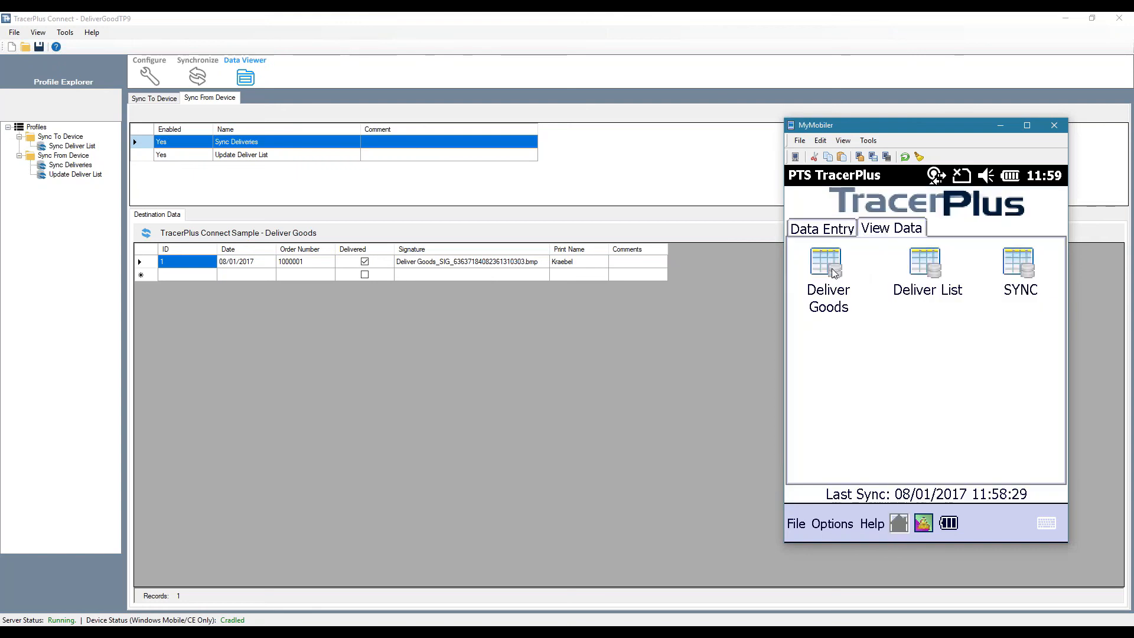
click(832, 270)
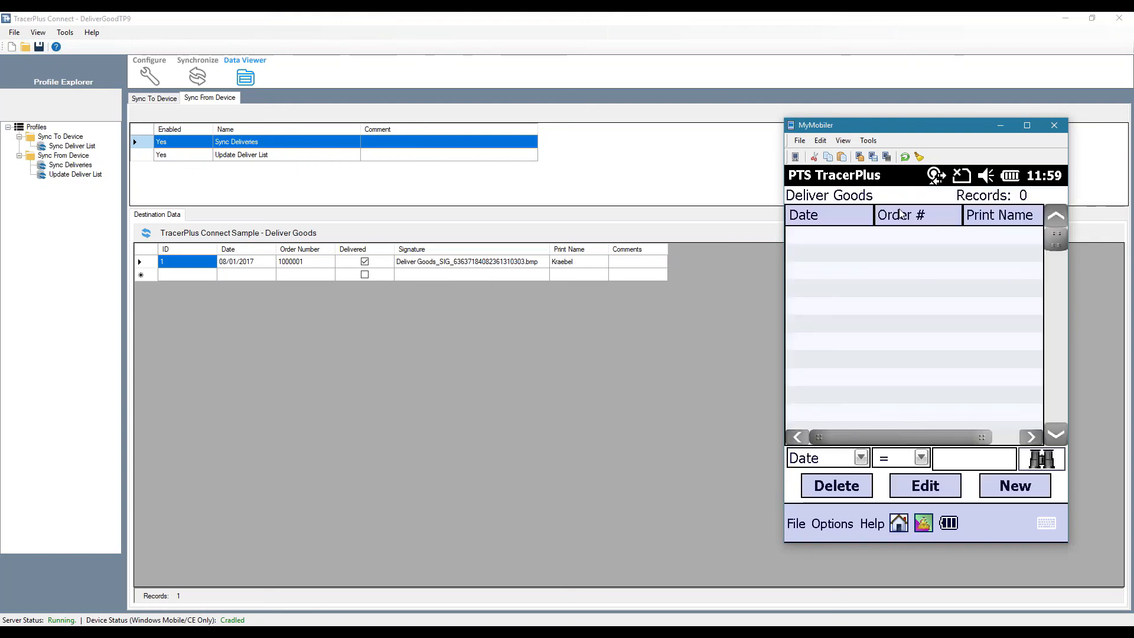
click(898, 523)
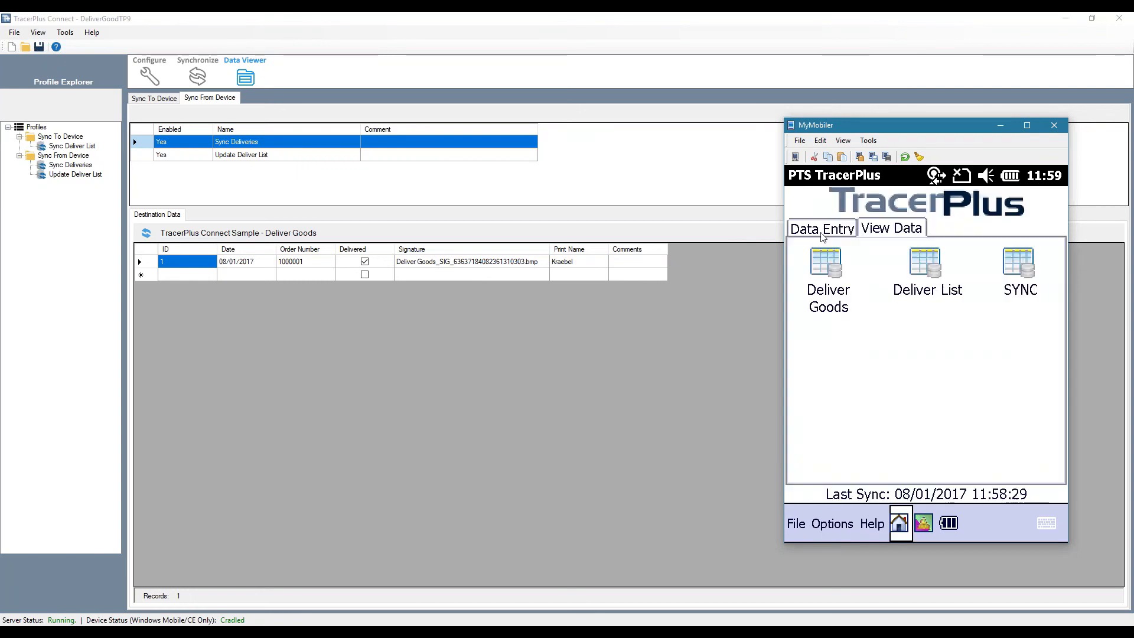
click(823, 230)
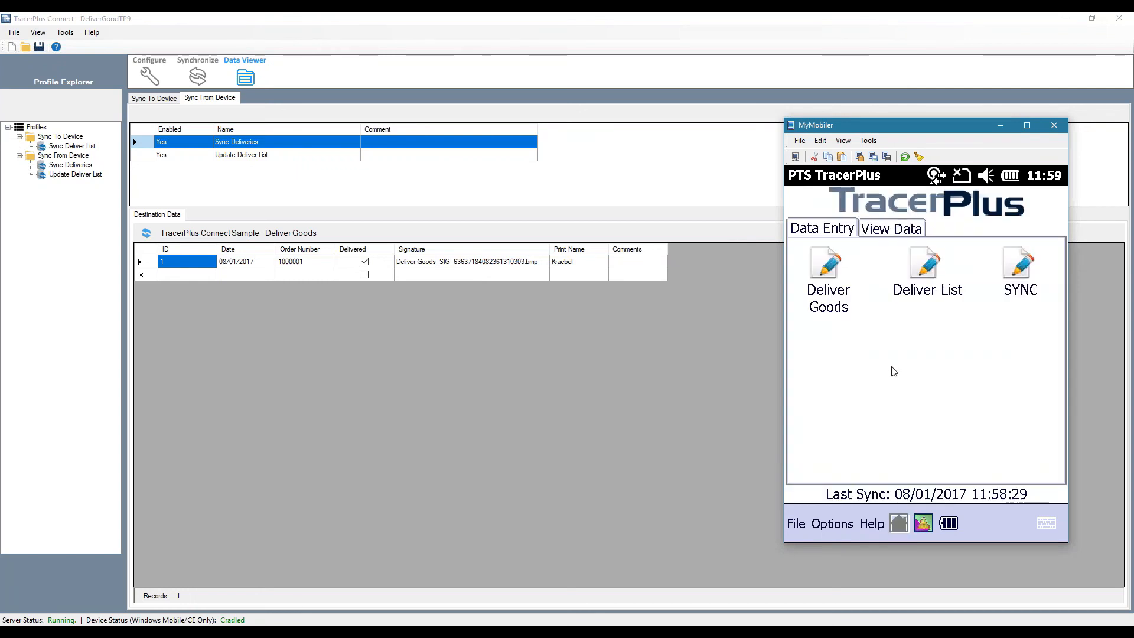